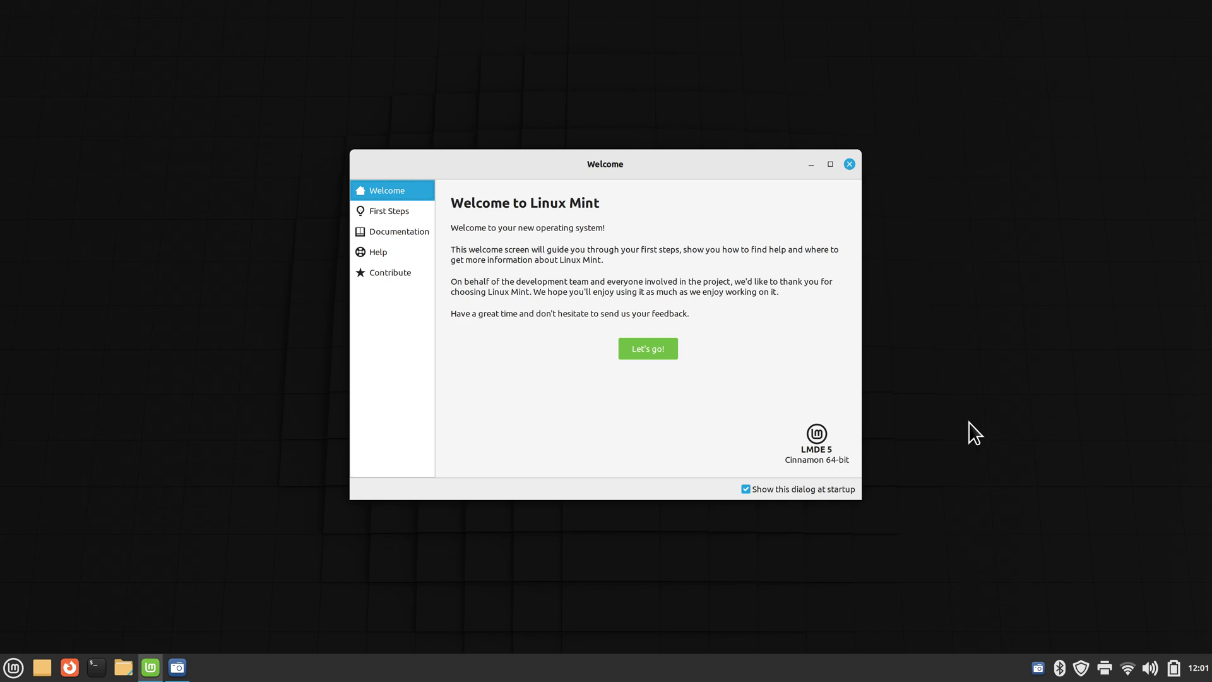
- Close the Welcome window and open the Accessibility settings in System Settings
click(850, 164)
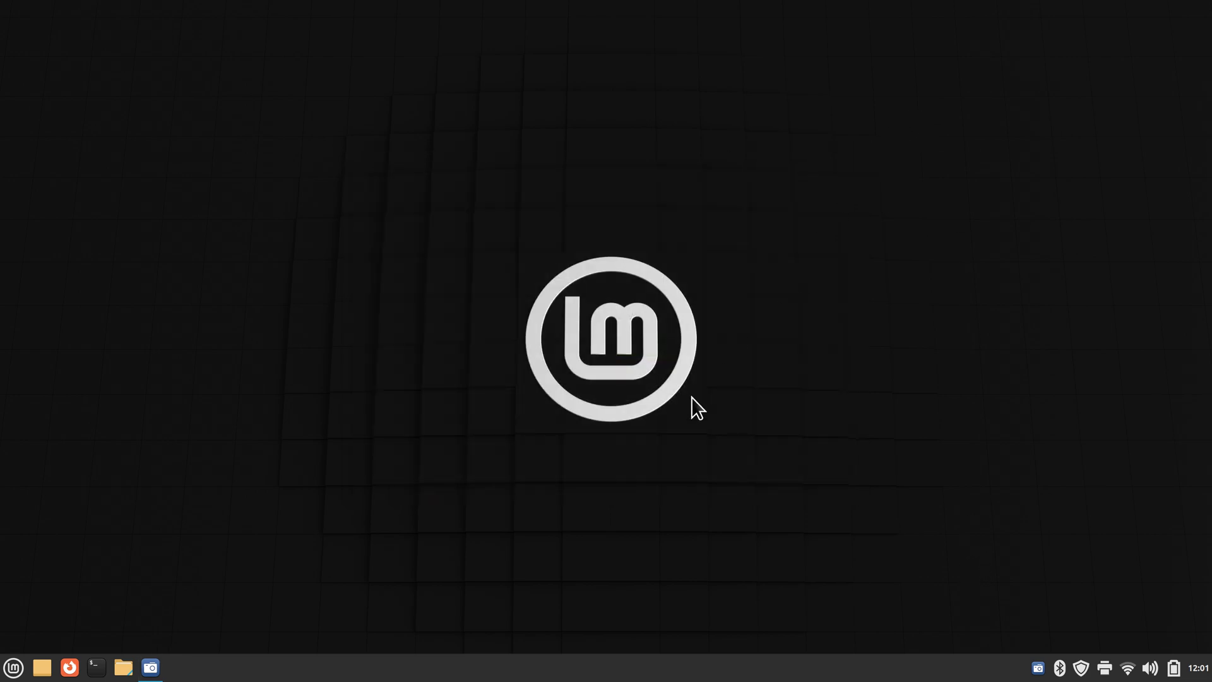
click(13, 671)
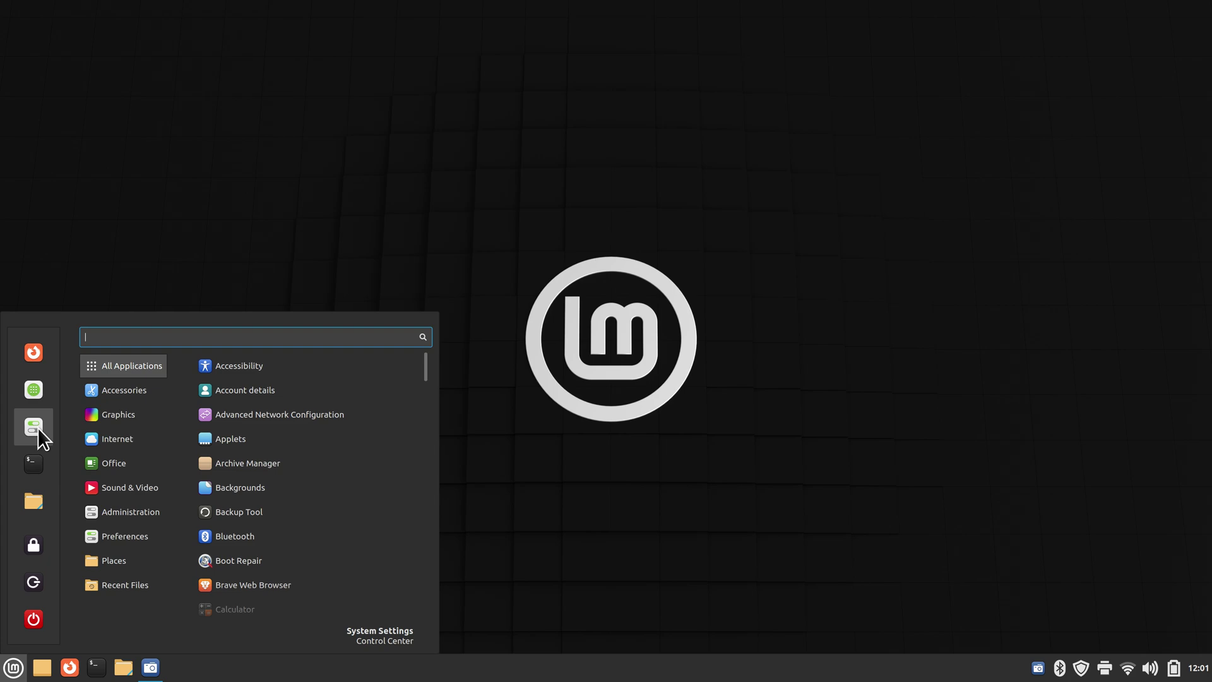
click(566, 509)
right_click(655, 679)
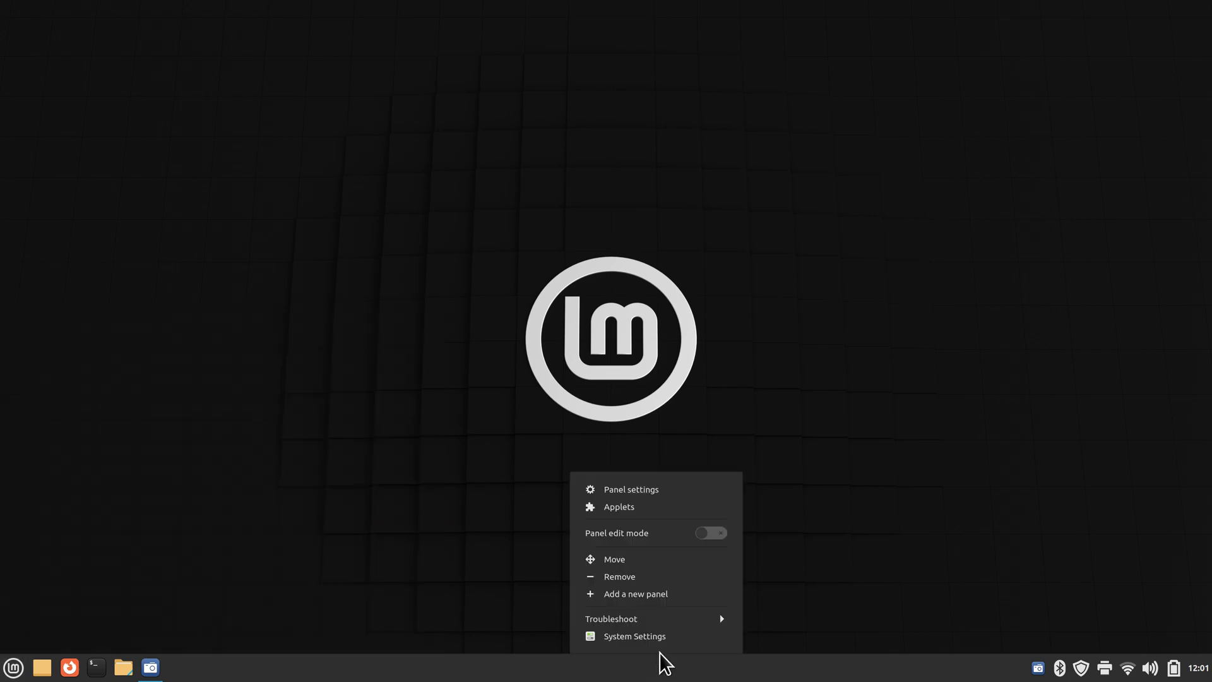
click(656, 639)
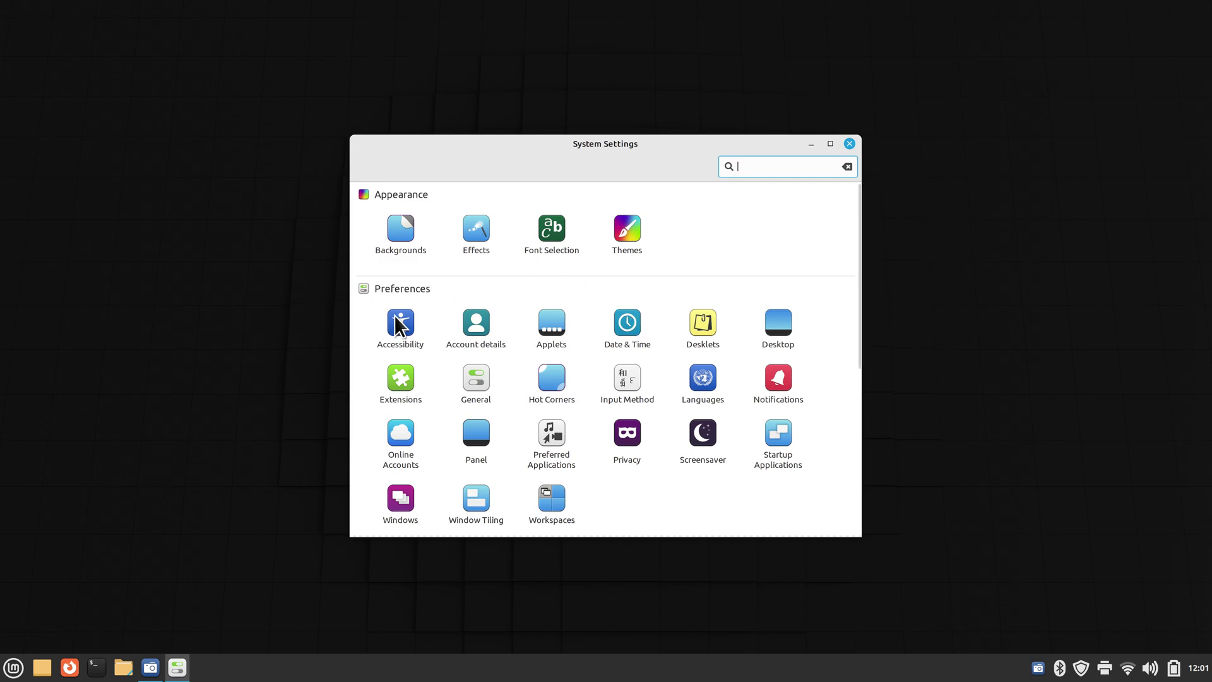
click(395, 317)
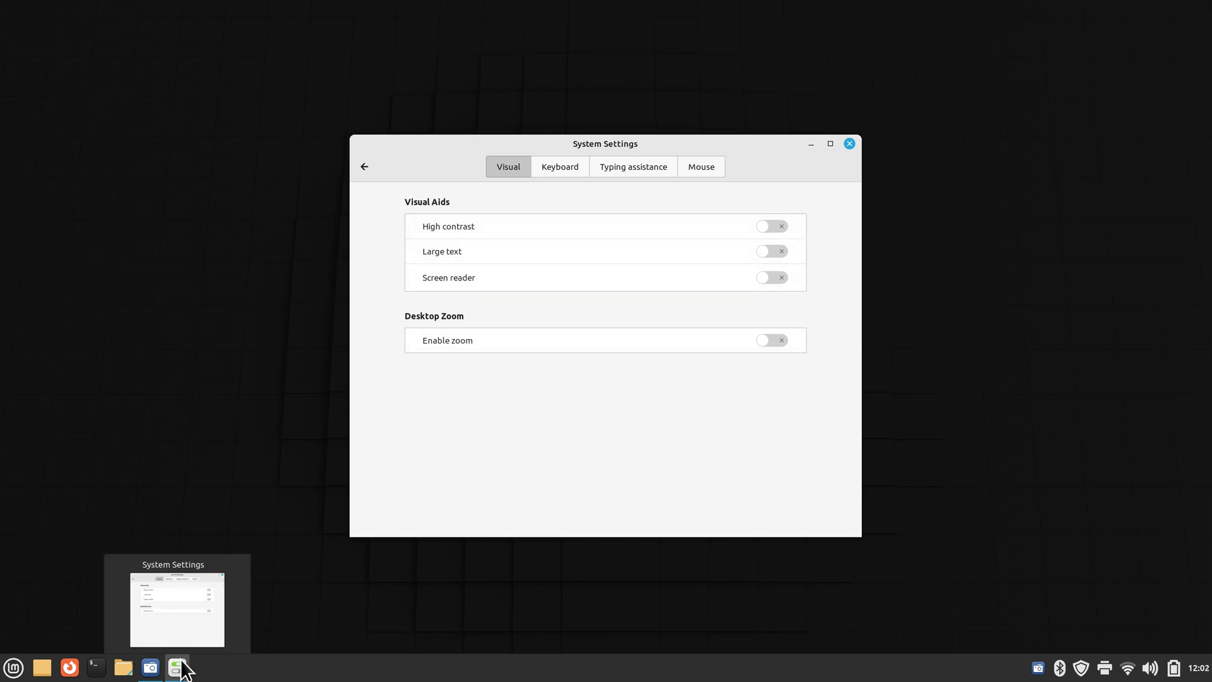
click(12, 669)
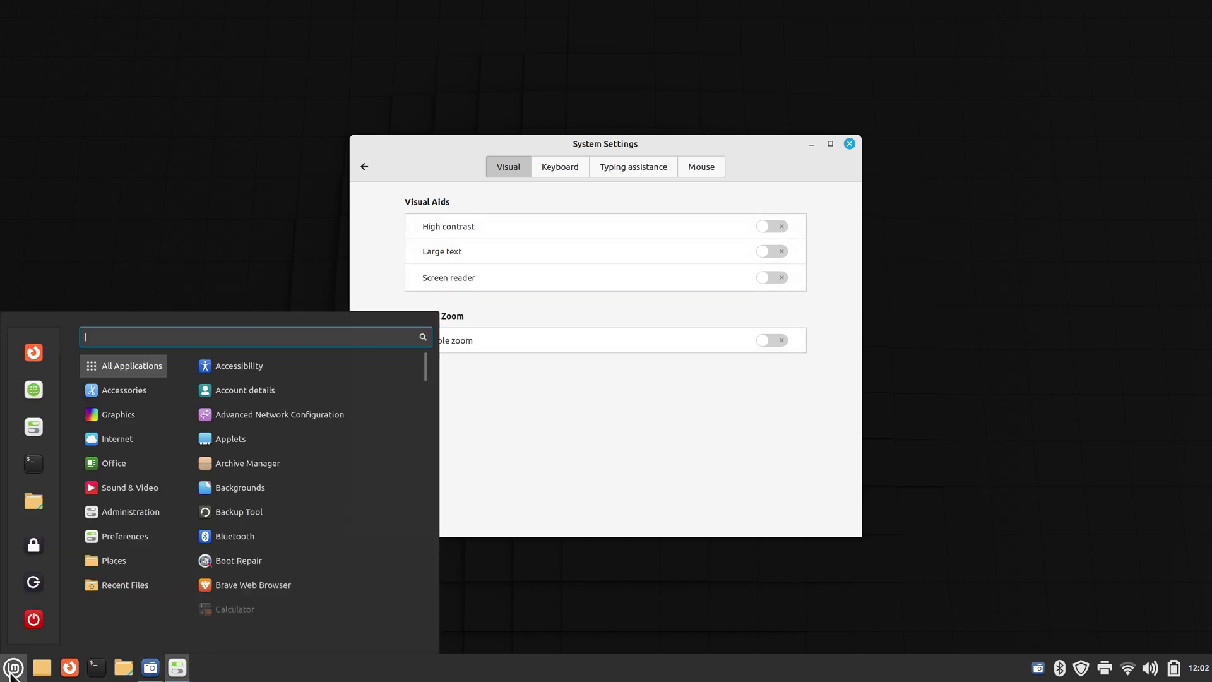
mouse_move(144, 538)
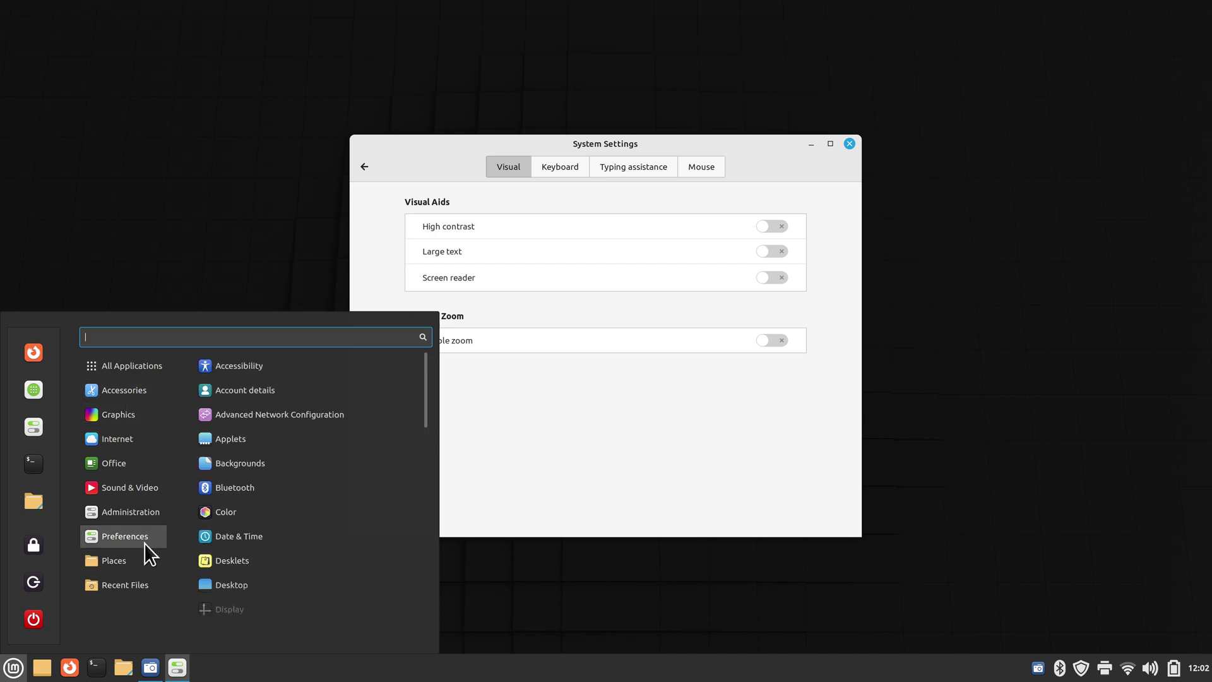
click(690, 472)
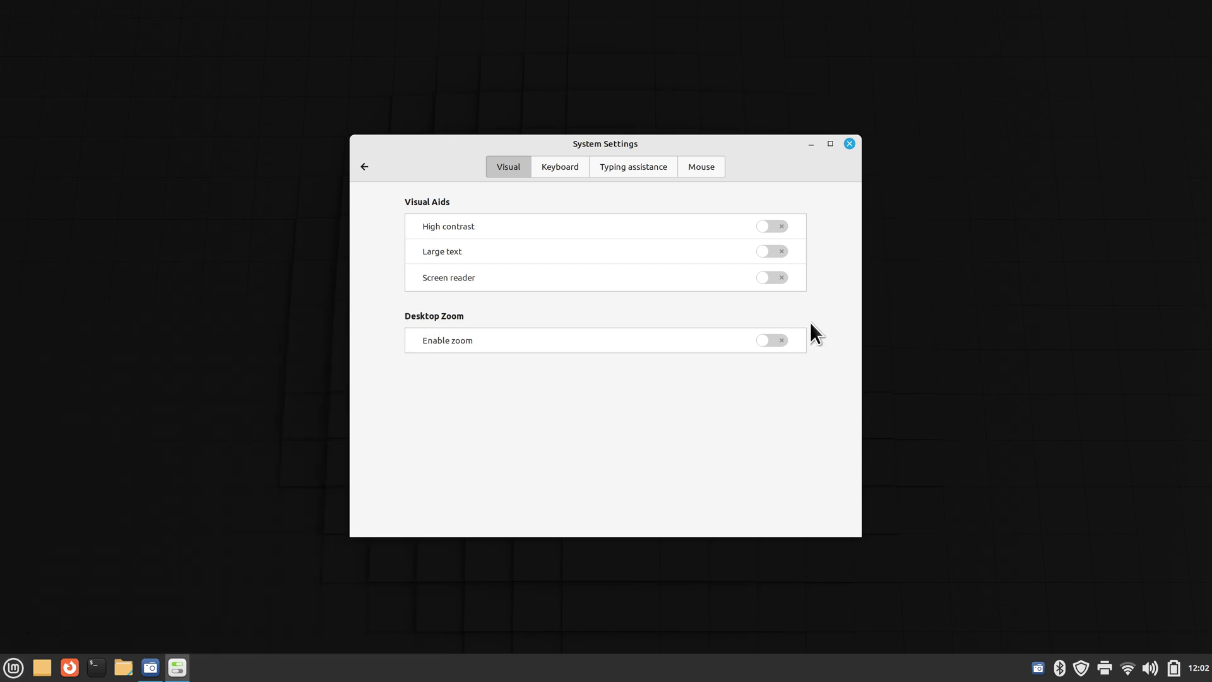
- Try the High contrast visual aid, check its effect on the application menu's Preferences category, and turn it off again
click(779, 226)
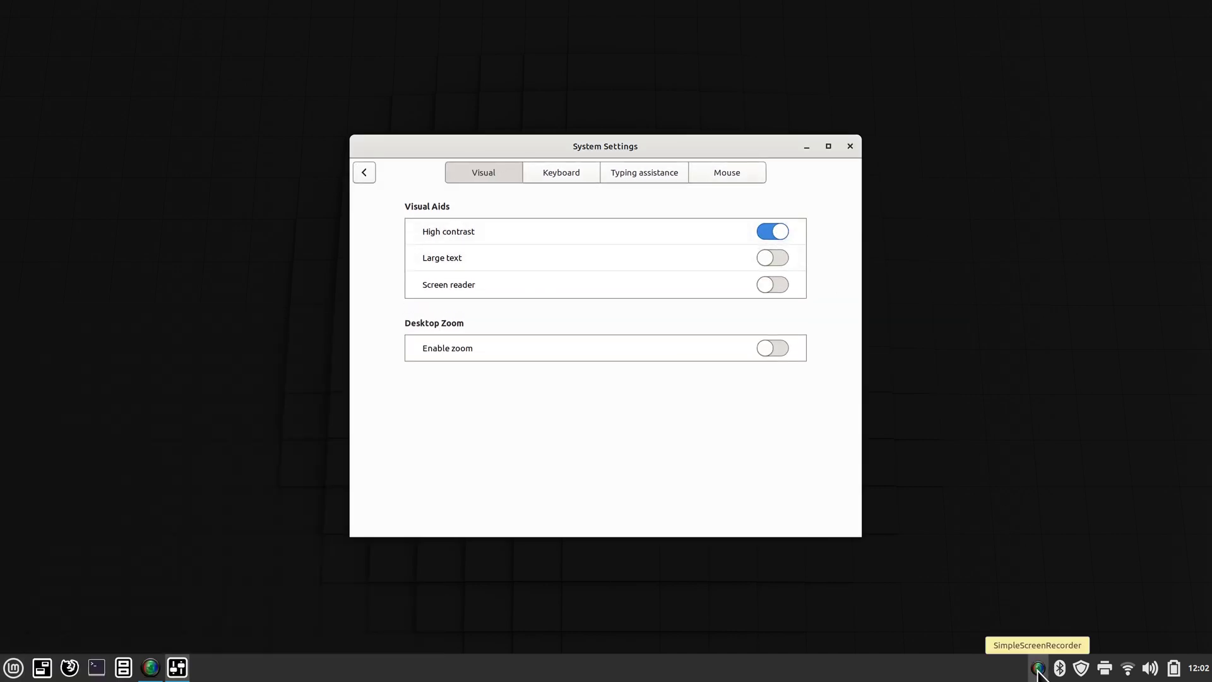
click(13, 667)
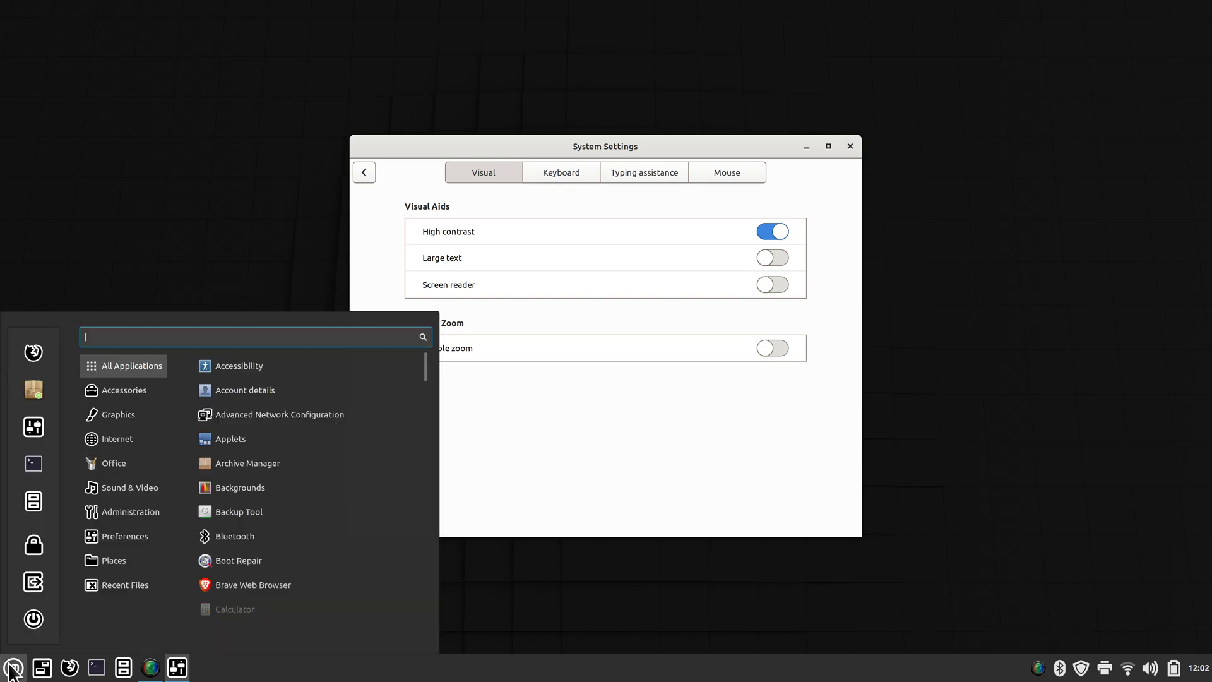
mouse_move(125, 536)
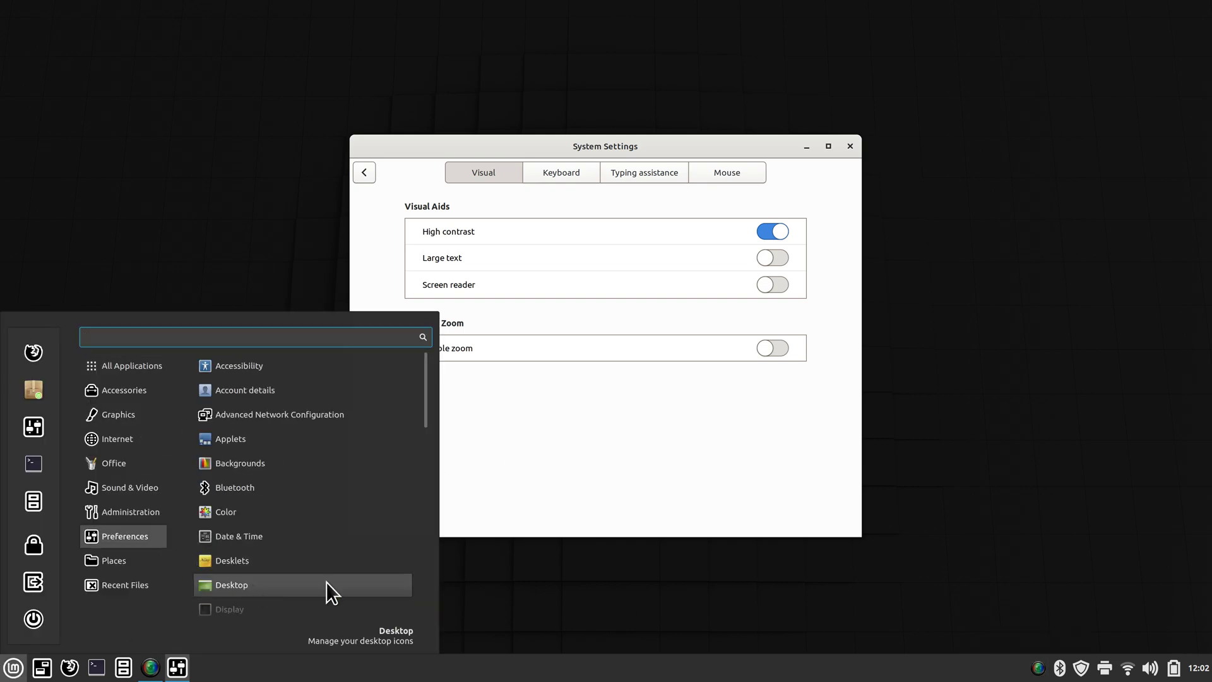
click(581, 425)
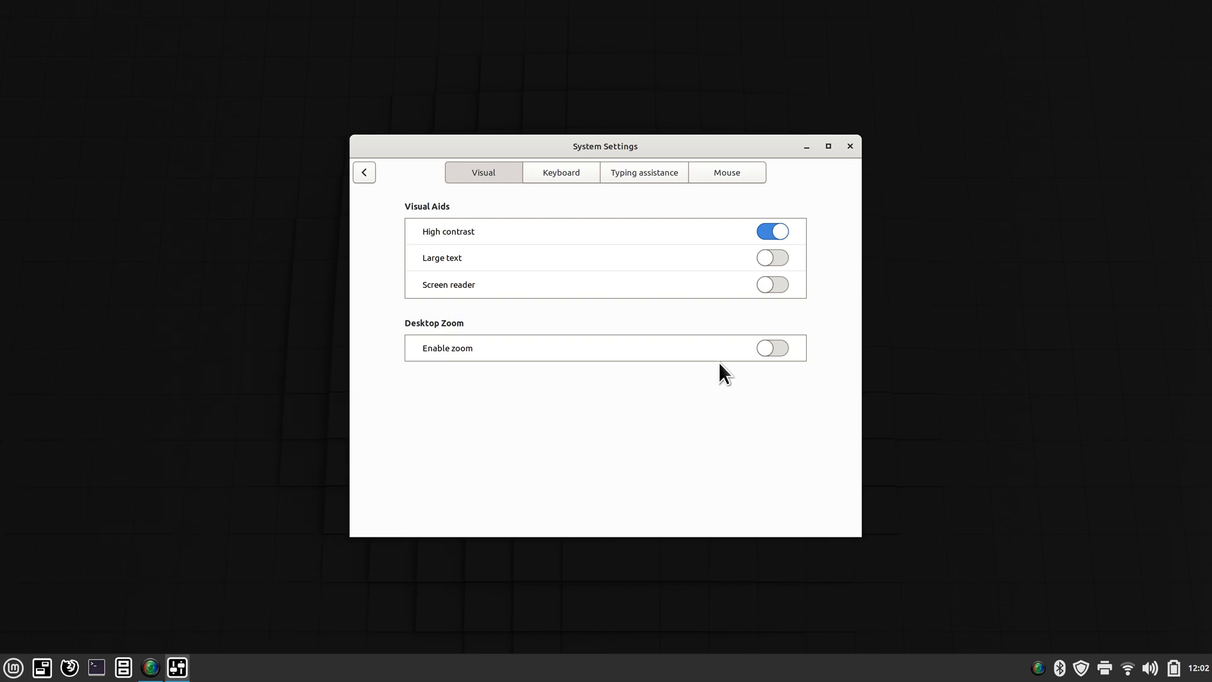
click(766, 230)
- Turn on the Large text visual aid and check its effect on the application menu
click(779, 250)
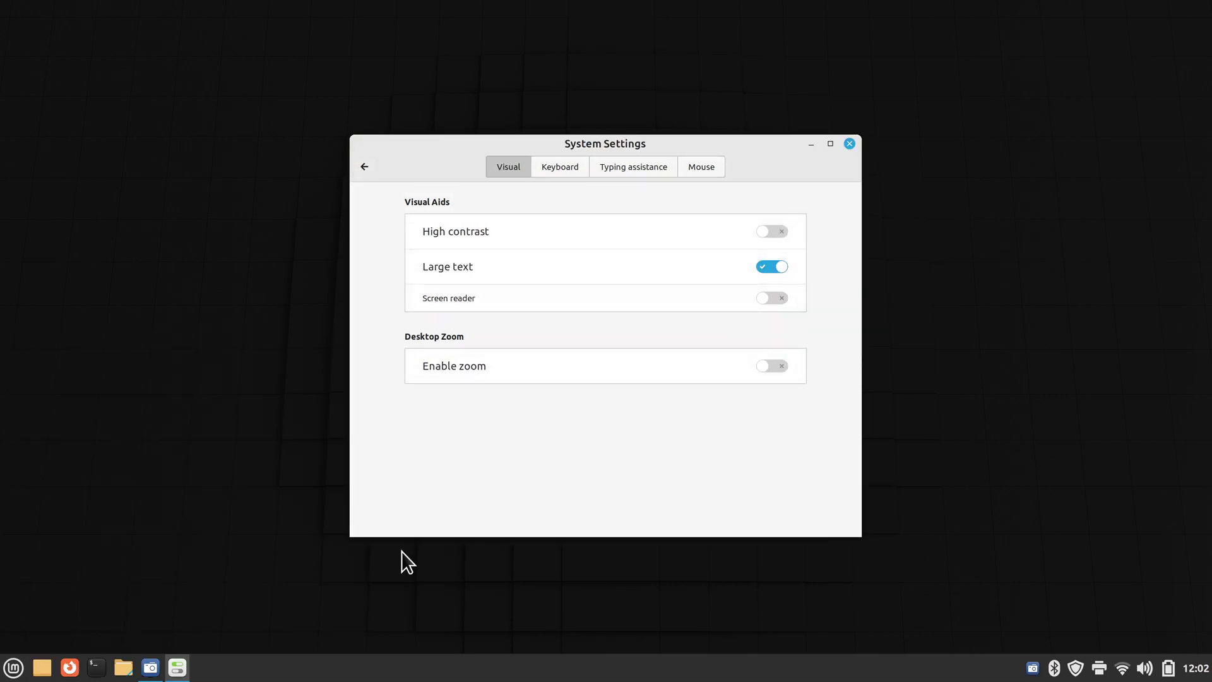
click(18, 668)
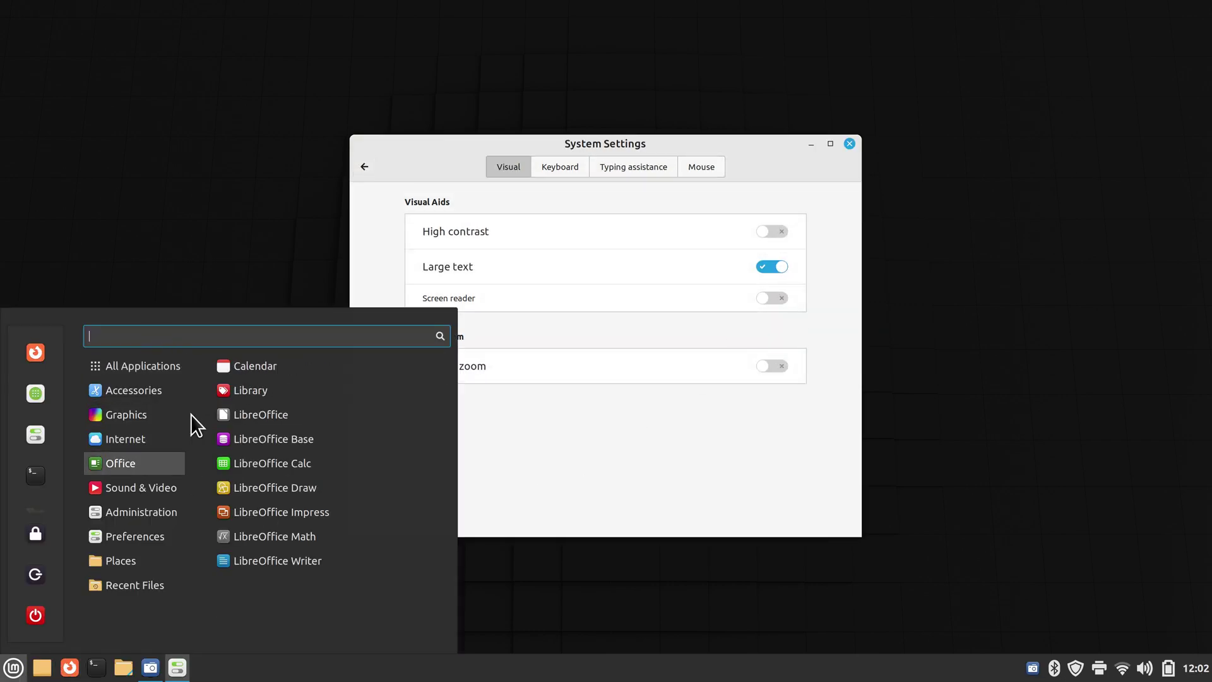
click(721, 396)
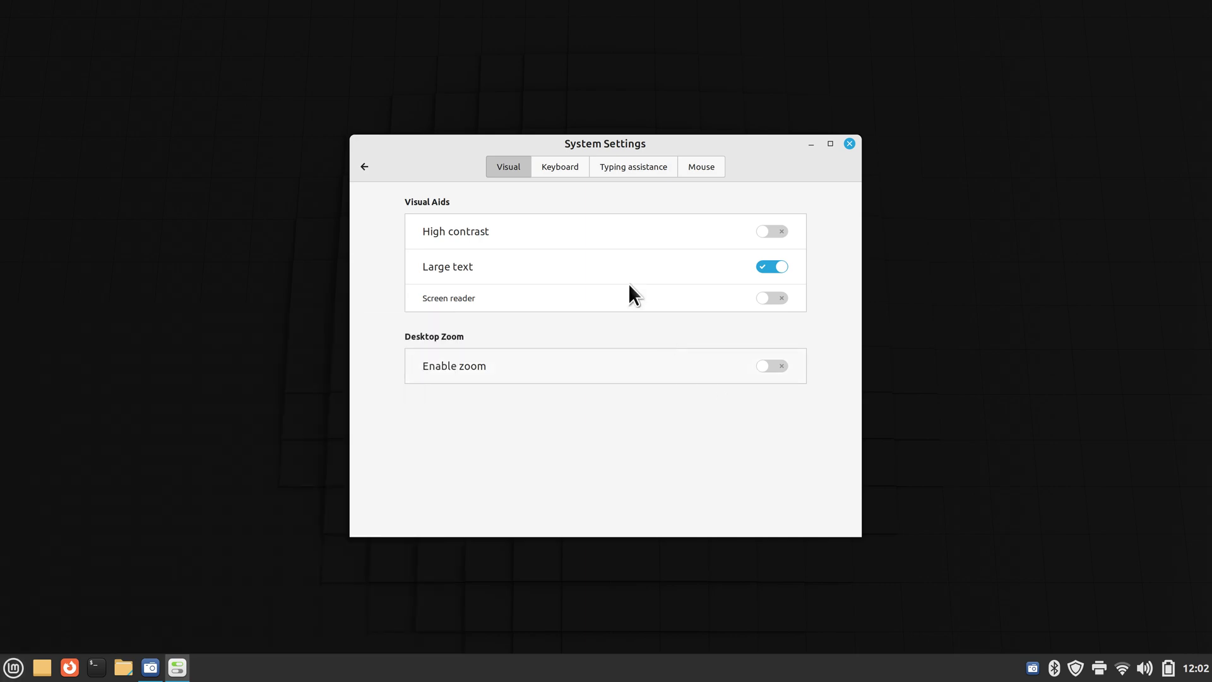
- Open the default font's picker in Font Selection and try raising and lowering the size, ending at 10
click(370, 165)
click(574, 233)
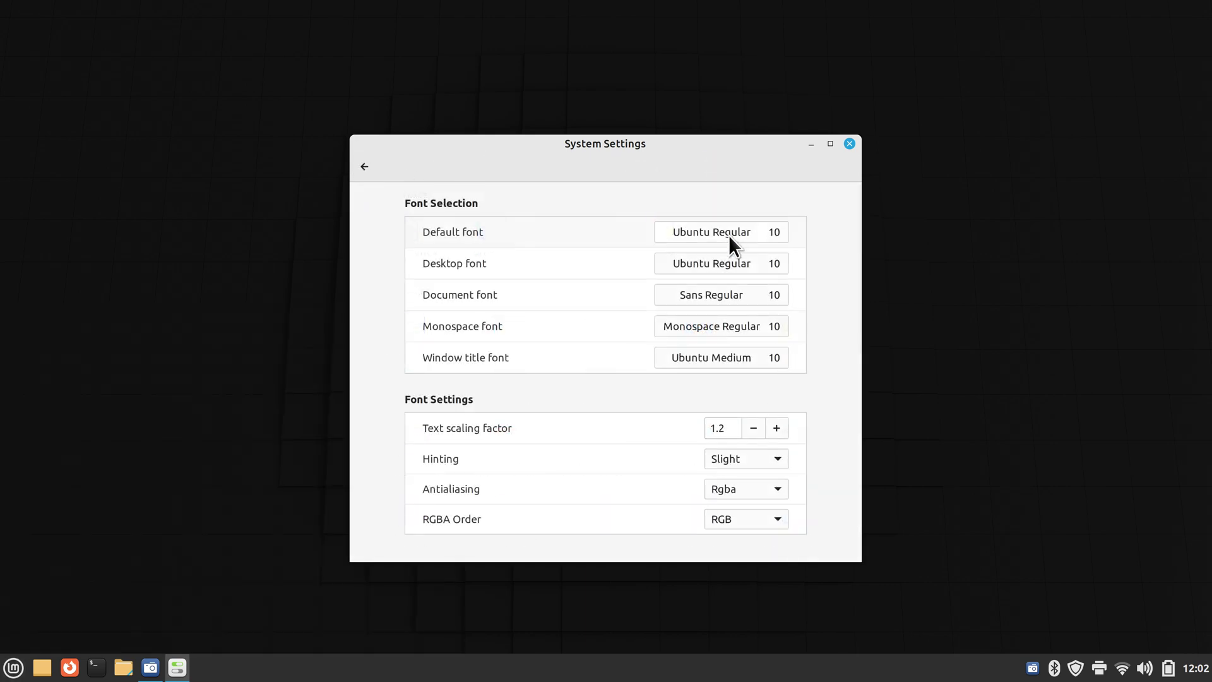
click(729, 235)
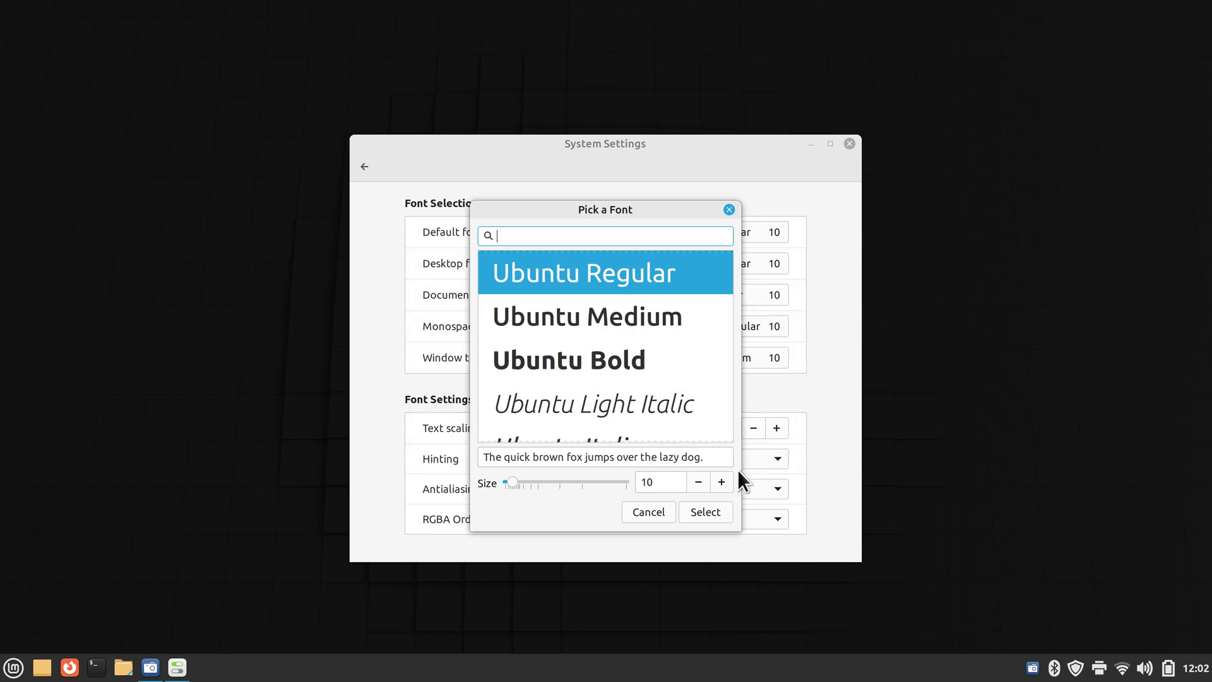
click(723, 481)
click(699, 484)
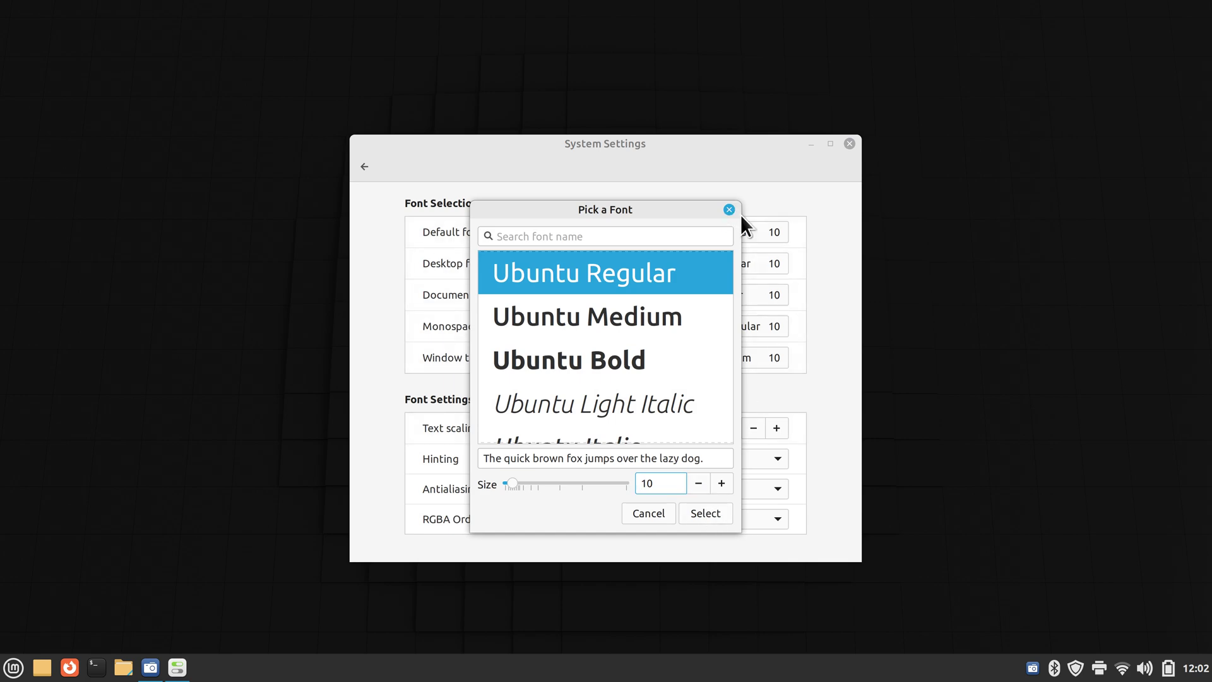
- Search the application menu for "sc", dismiss it, and cancel the font picker
click(12, 668)
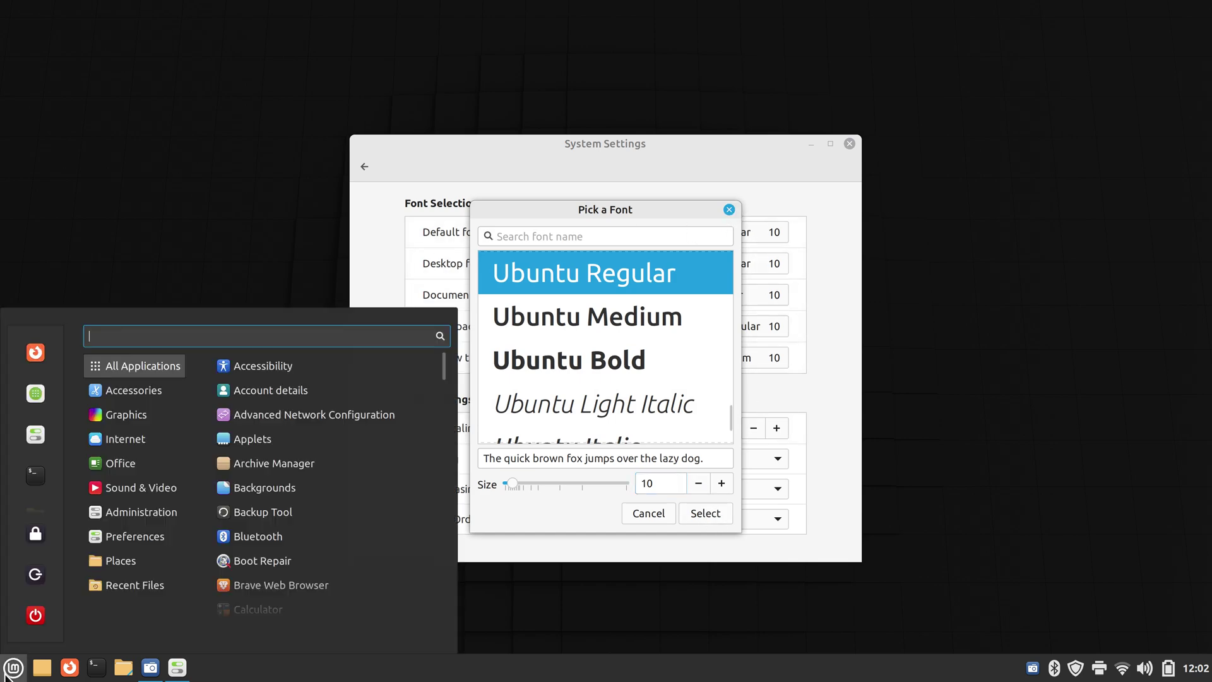
text(sc)
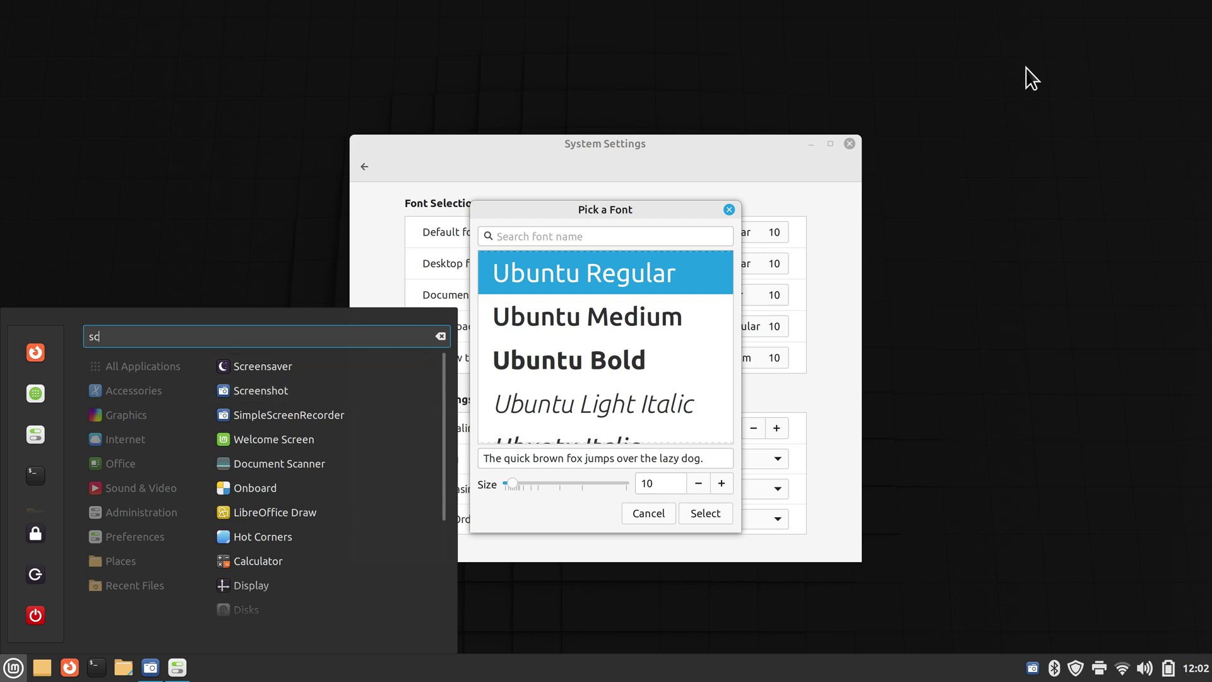
click(942, 200)
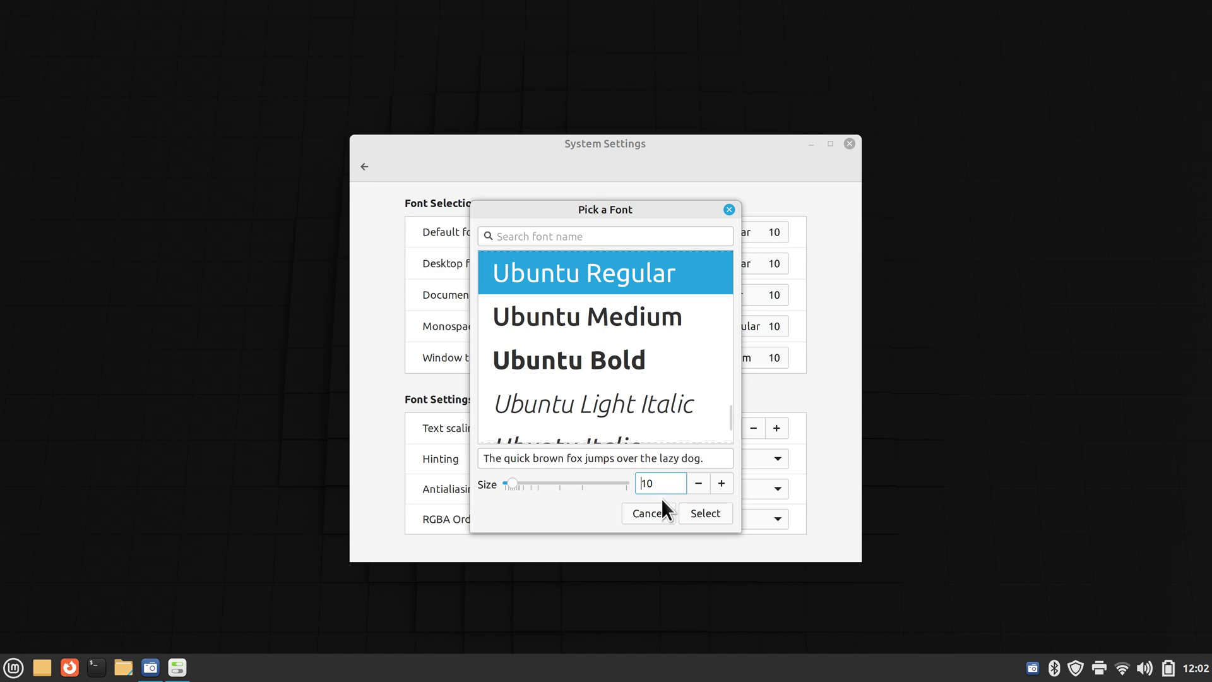
click(641, 515)
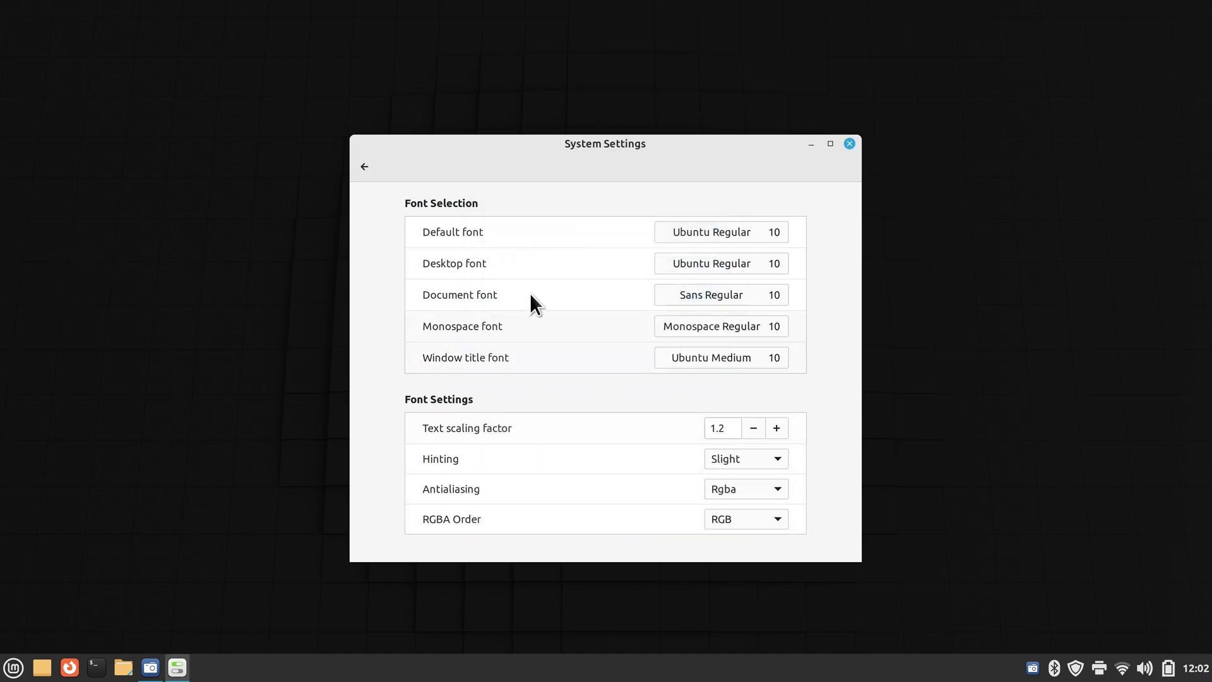
- Return to the Accessibility settings and turn off the Large text visual aid
click(365, 167)
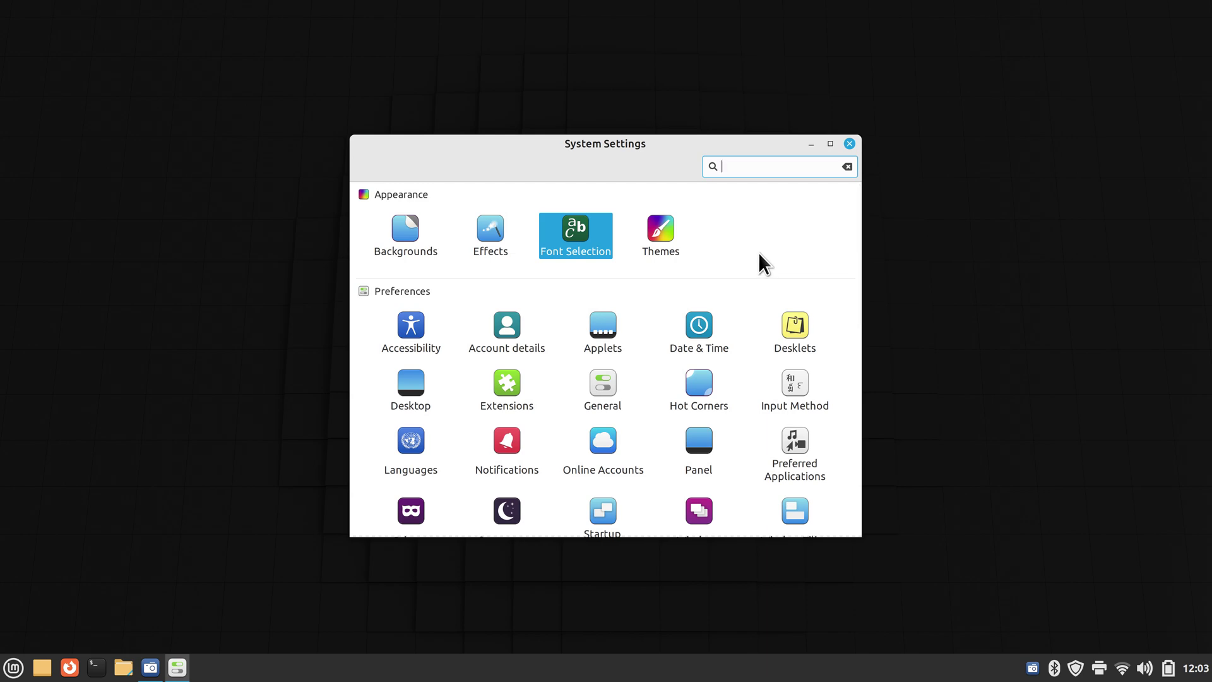
click(414, 327)
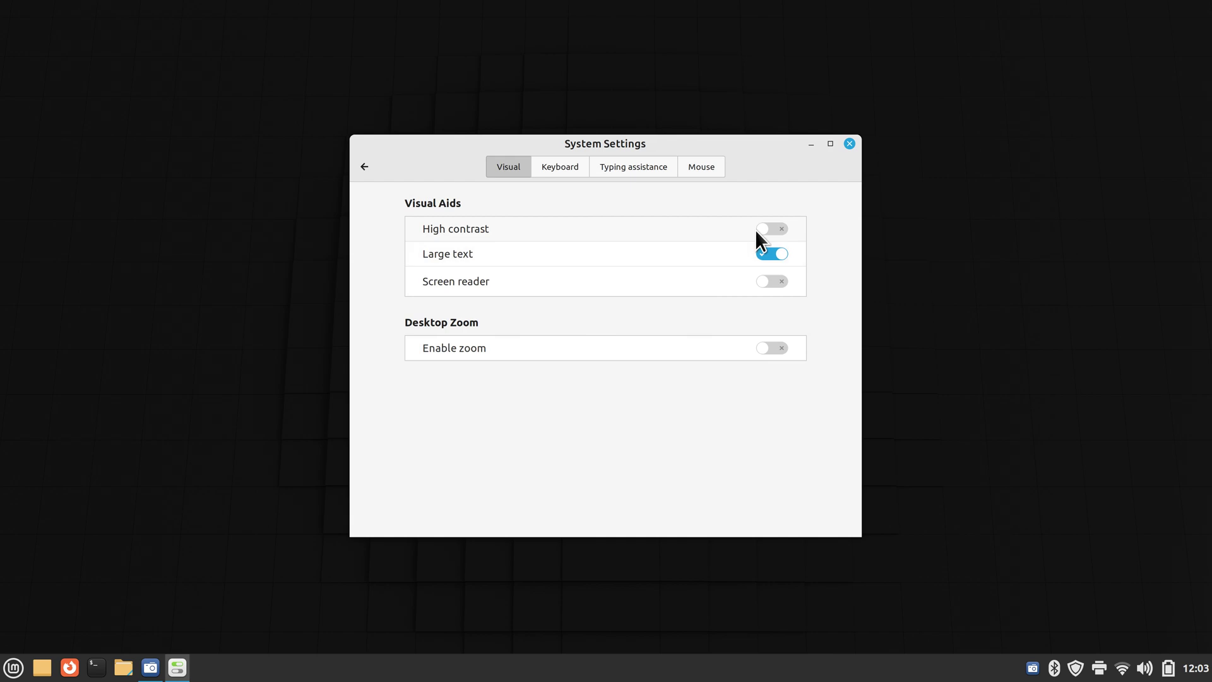
click(767, 251)
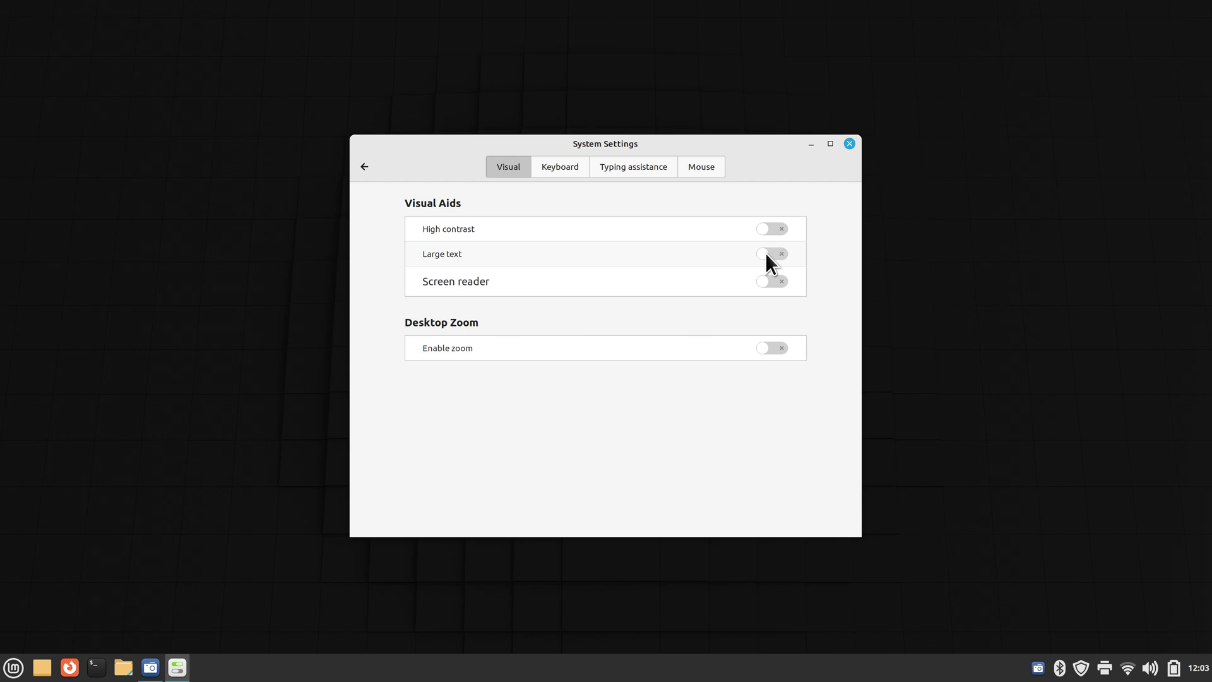
- Open the Accessibility keyboard settings and test the visual indicator by toggling Caps Lock and Num Lock
click(568, 165)
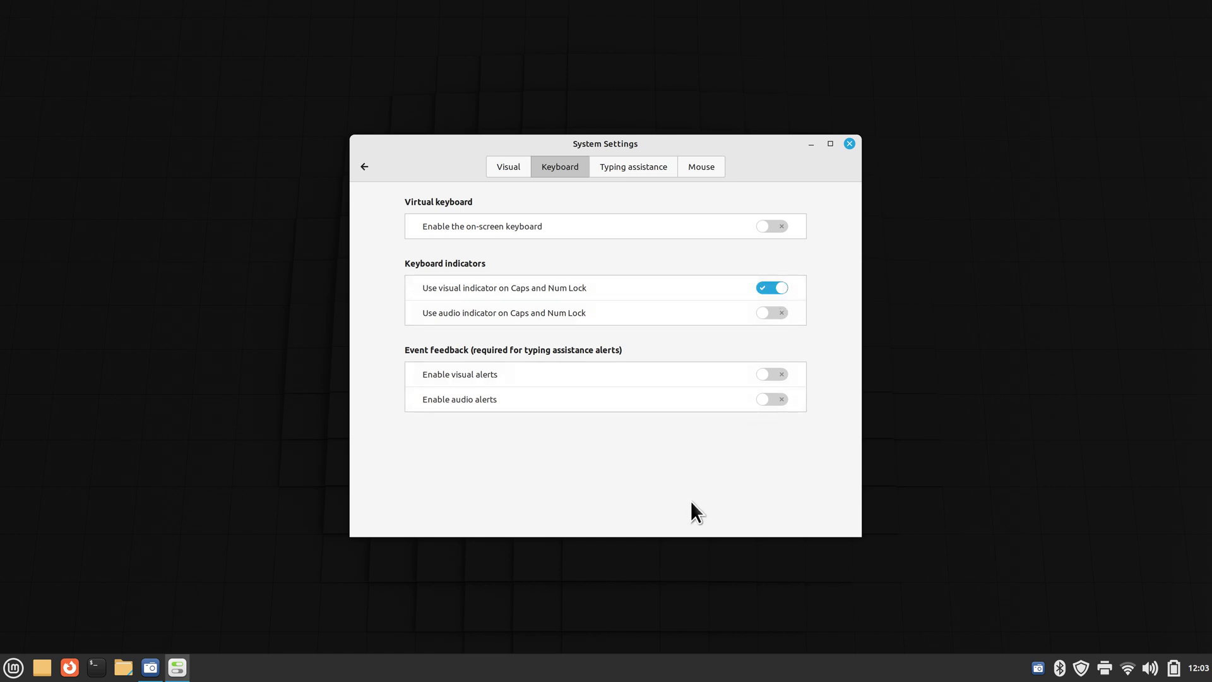
key(Caps_Lock)
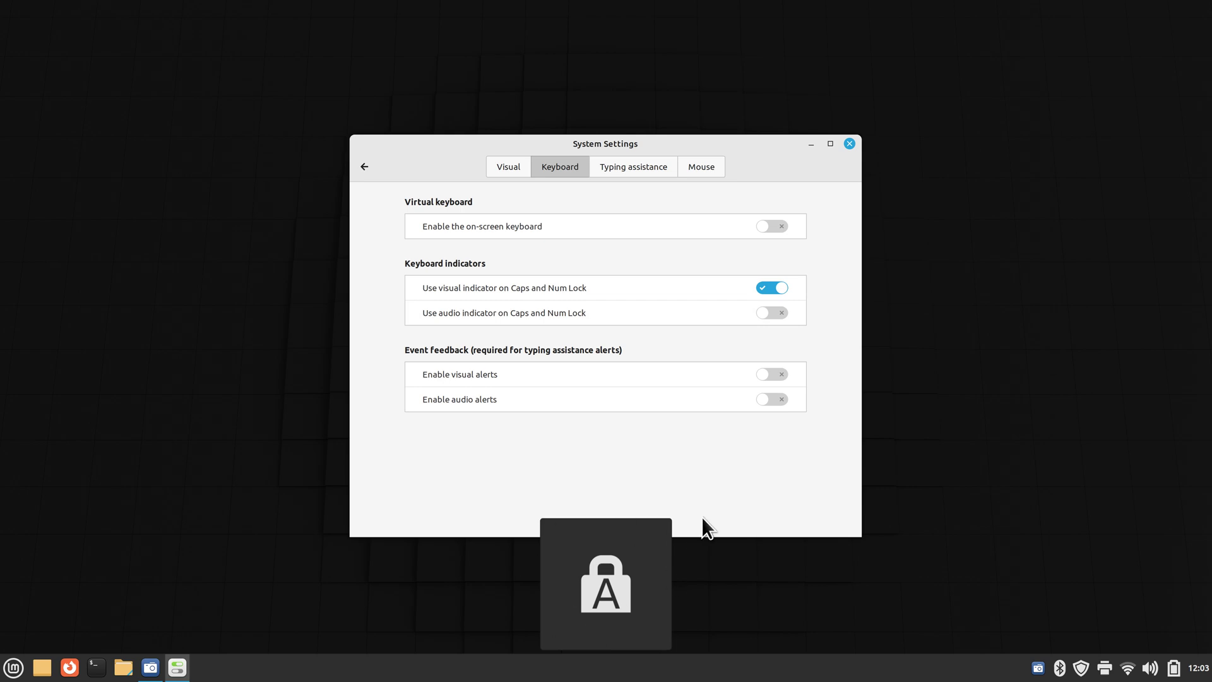
key(Caps_Lock)
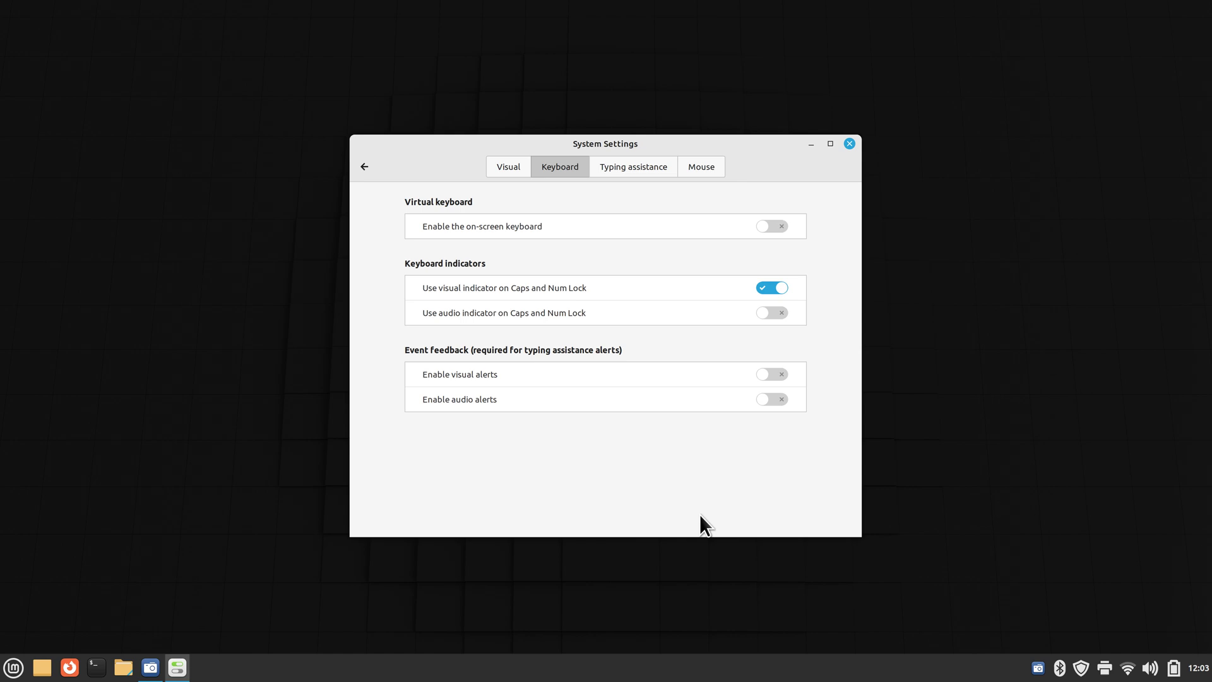
key(Num_Lock)
key(Num_Lock)
key(Num_Lock)
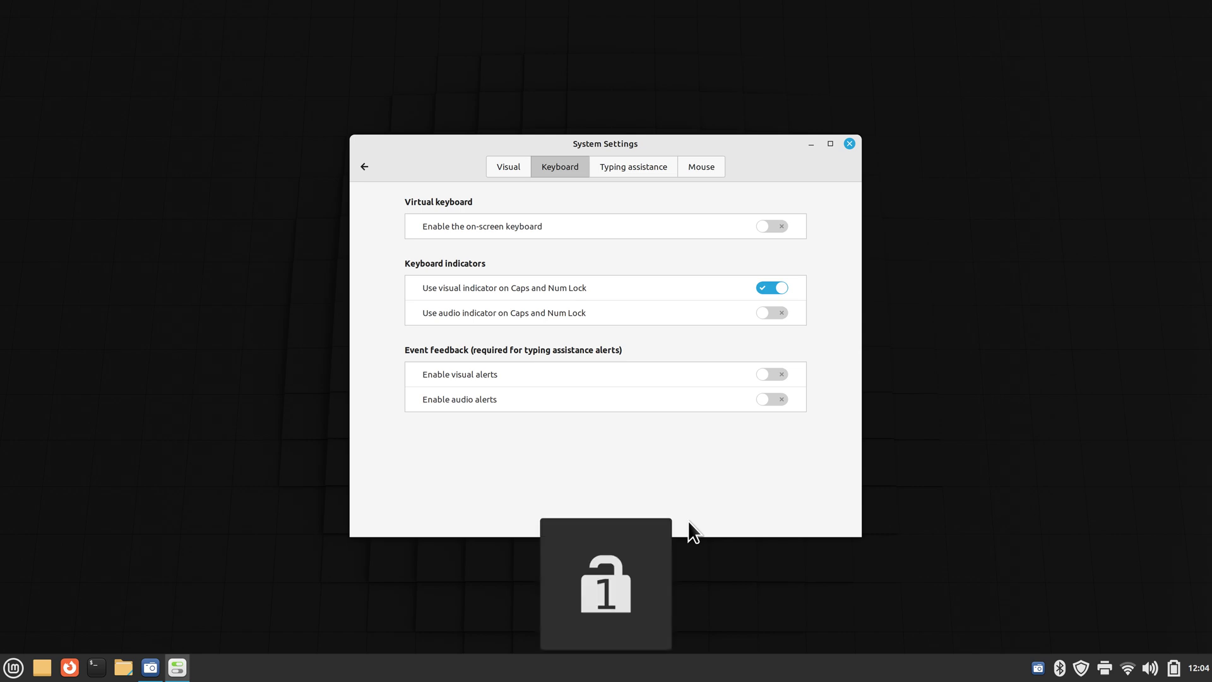
- Minimize System Settings, search the downloadable panel applets for "cap", and install "Lock keys indicator with notifications"
click(812, 144)
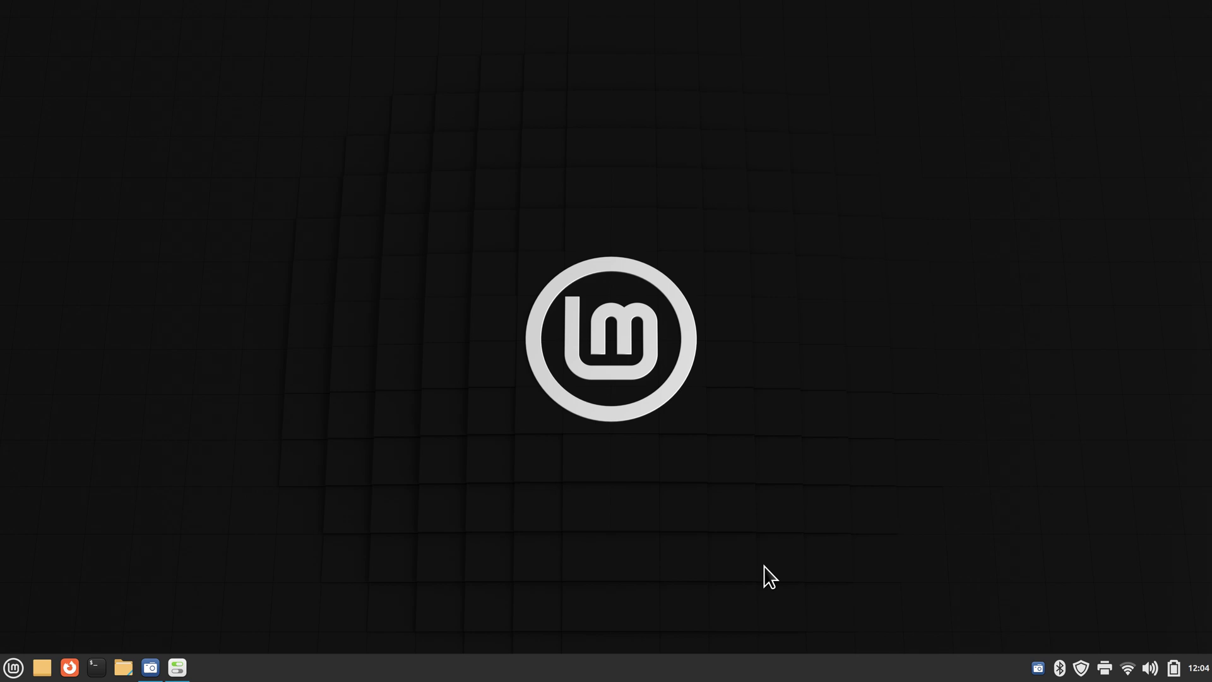
right_click(790, 663)
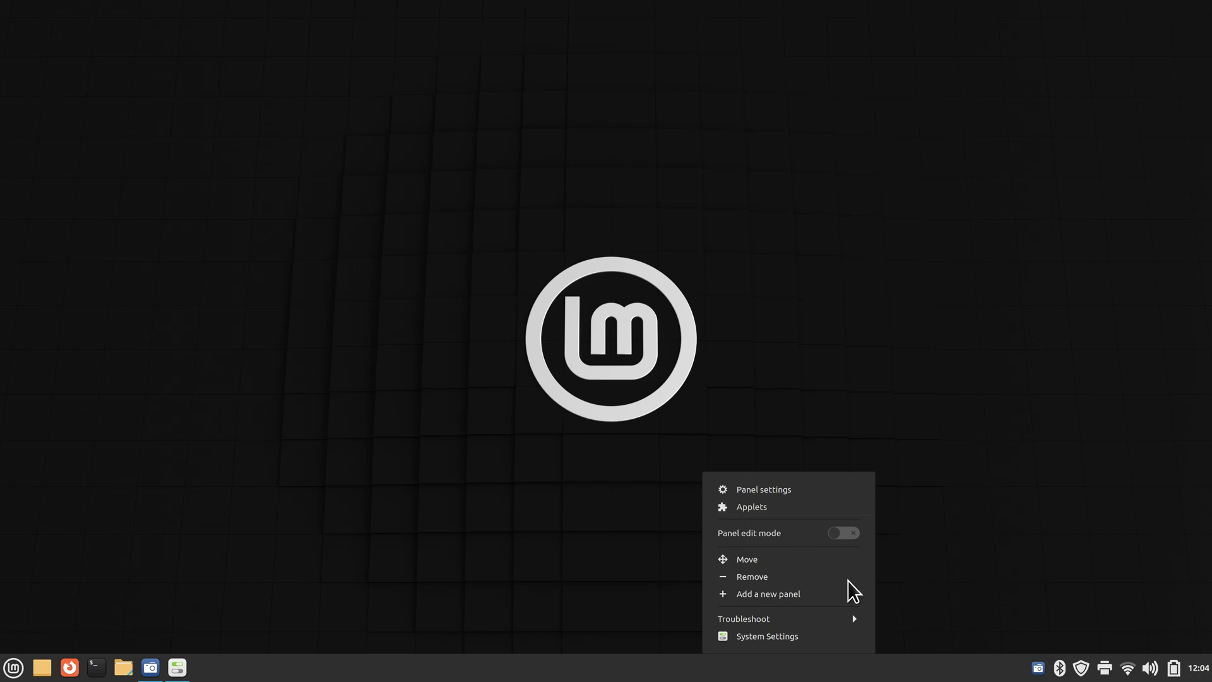
click(739, 507)
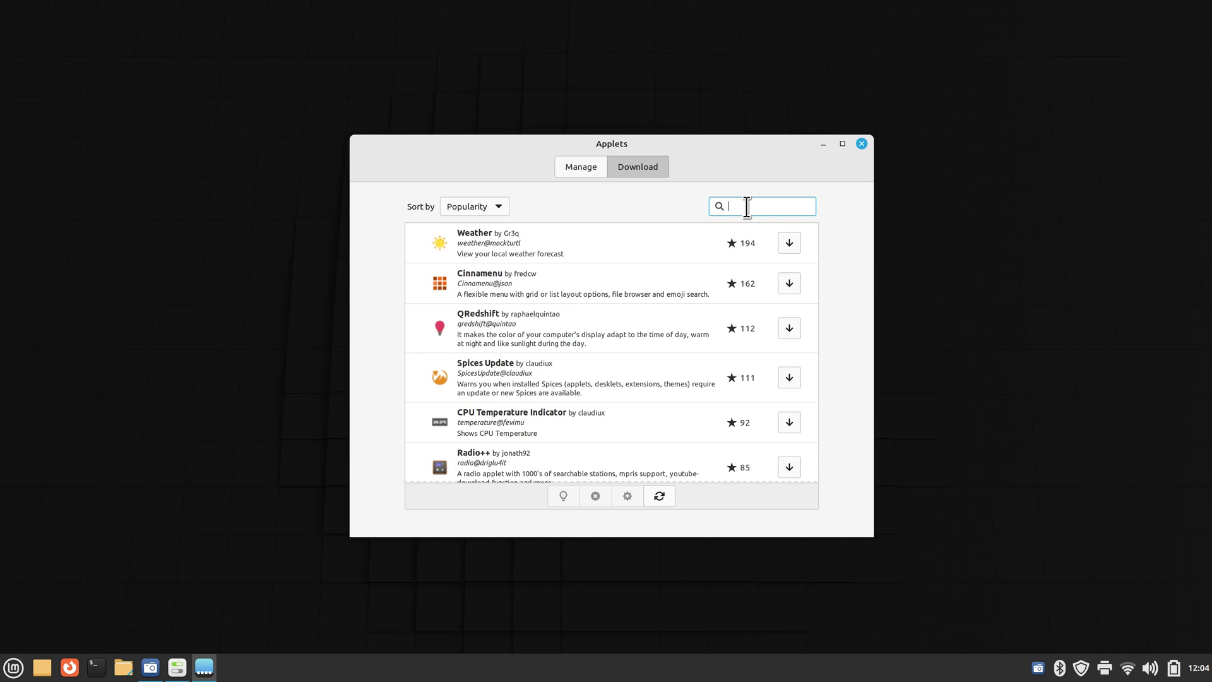
text(cap)
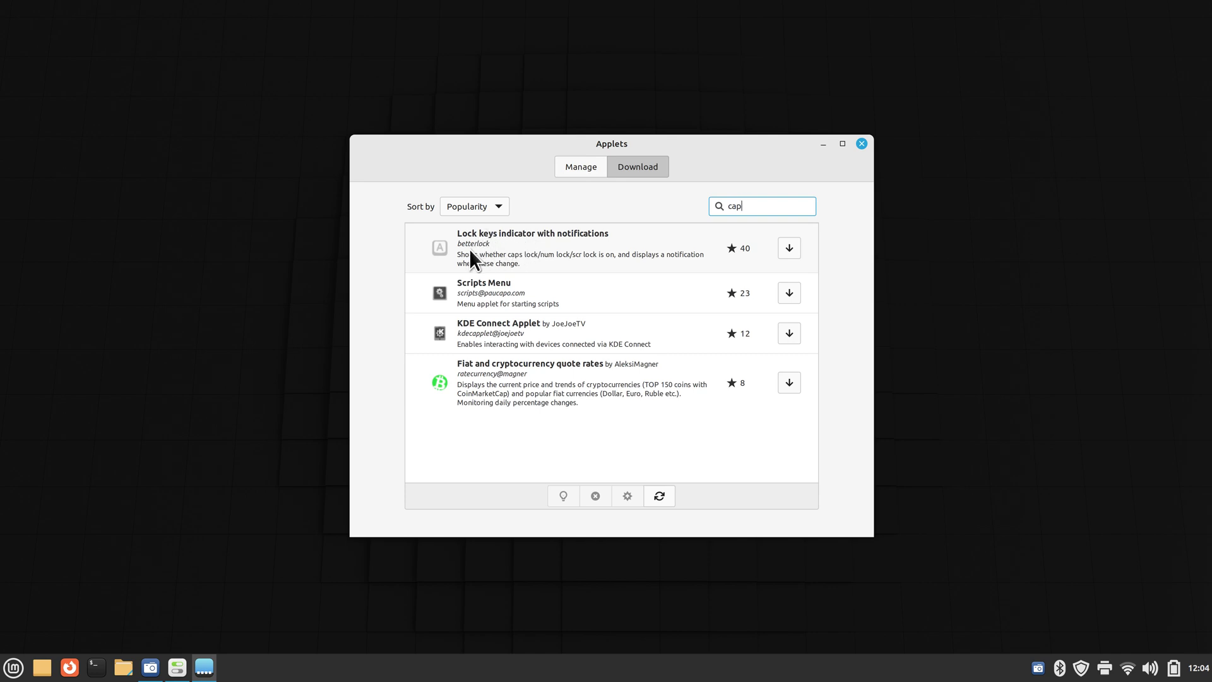
click(609, 245)
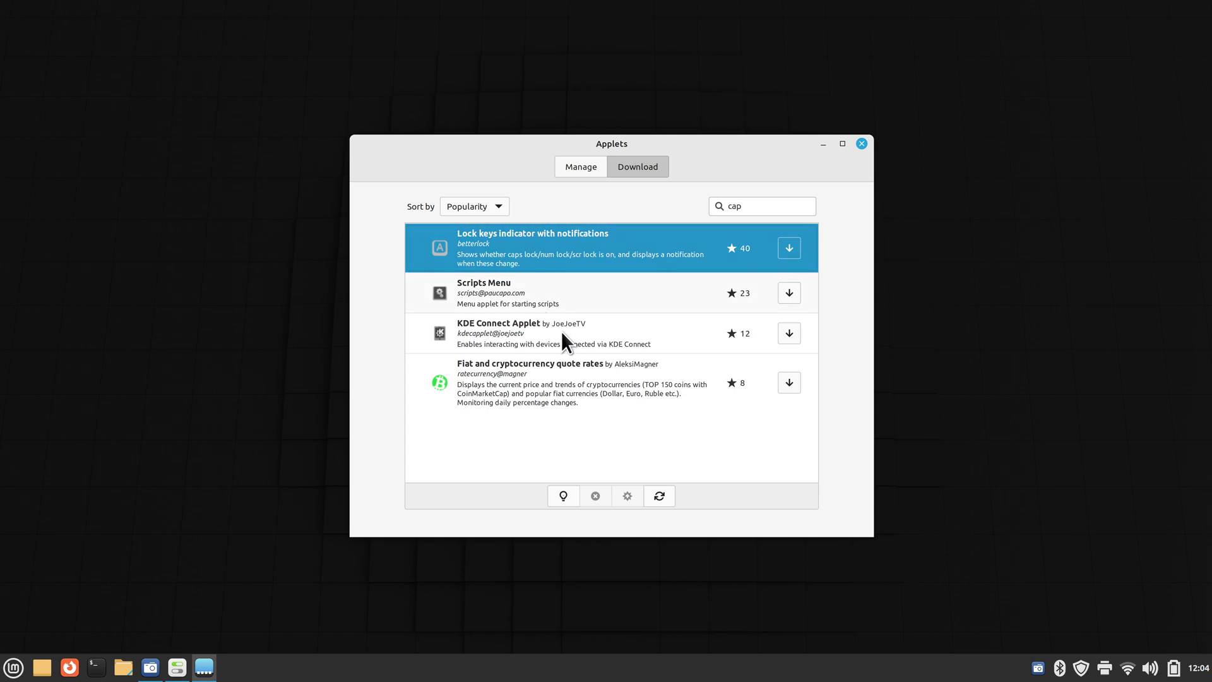
click(791, 249)
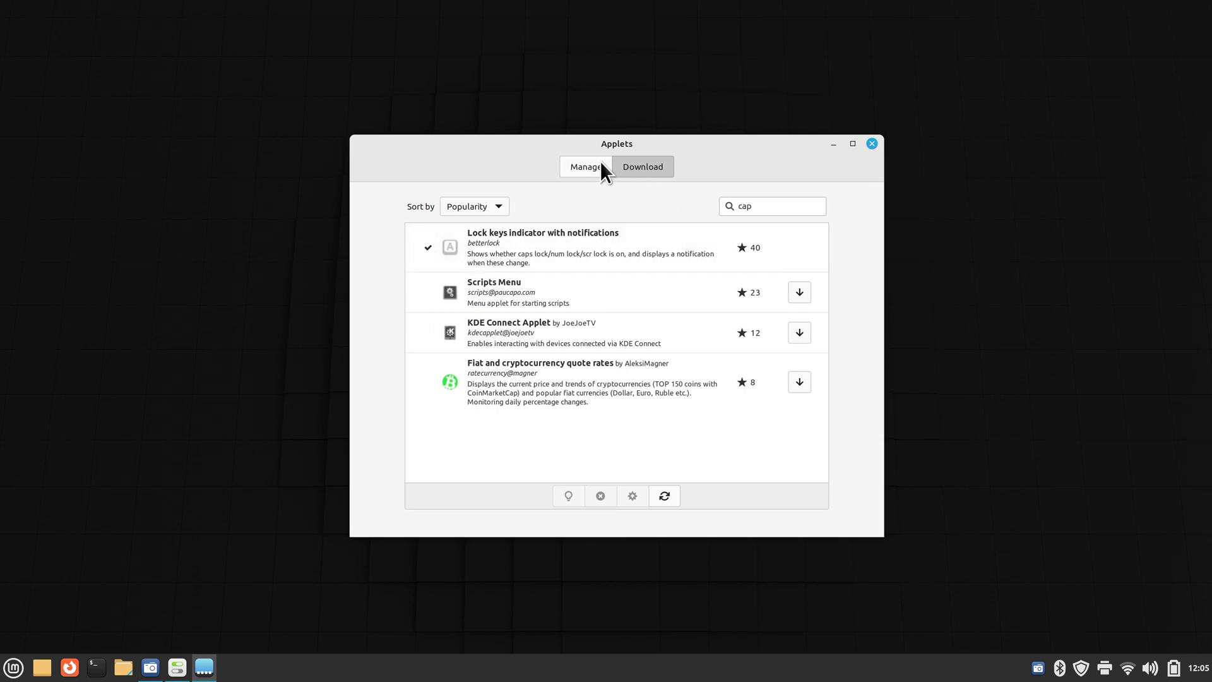
- Add the installed "Lock keys indicator with notifications" applet to the panel
click(585, 168)
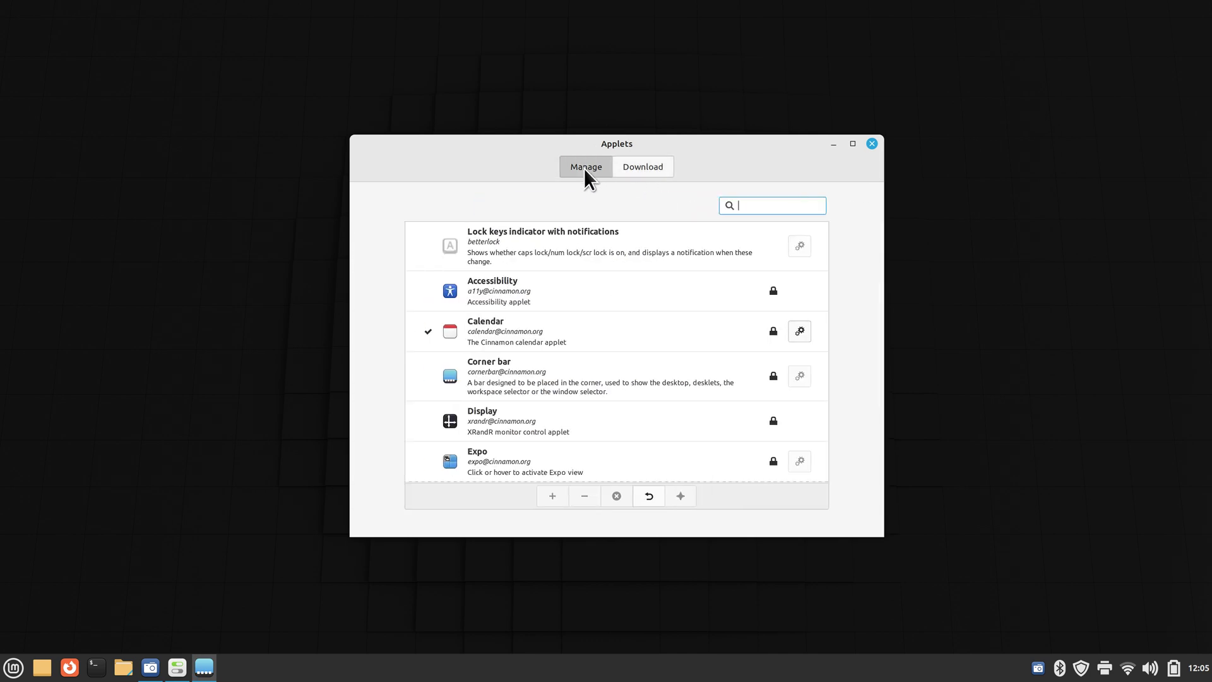
click(529, 245)
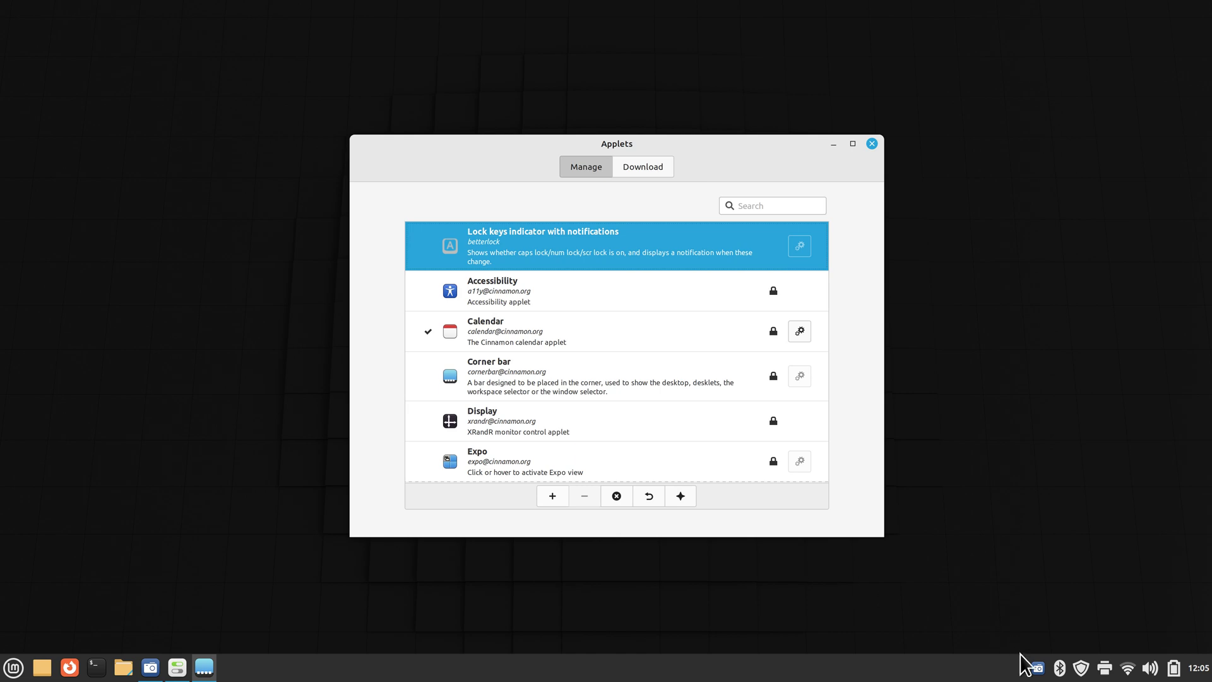
click(552, 498)
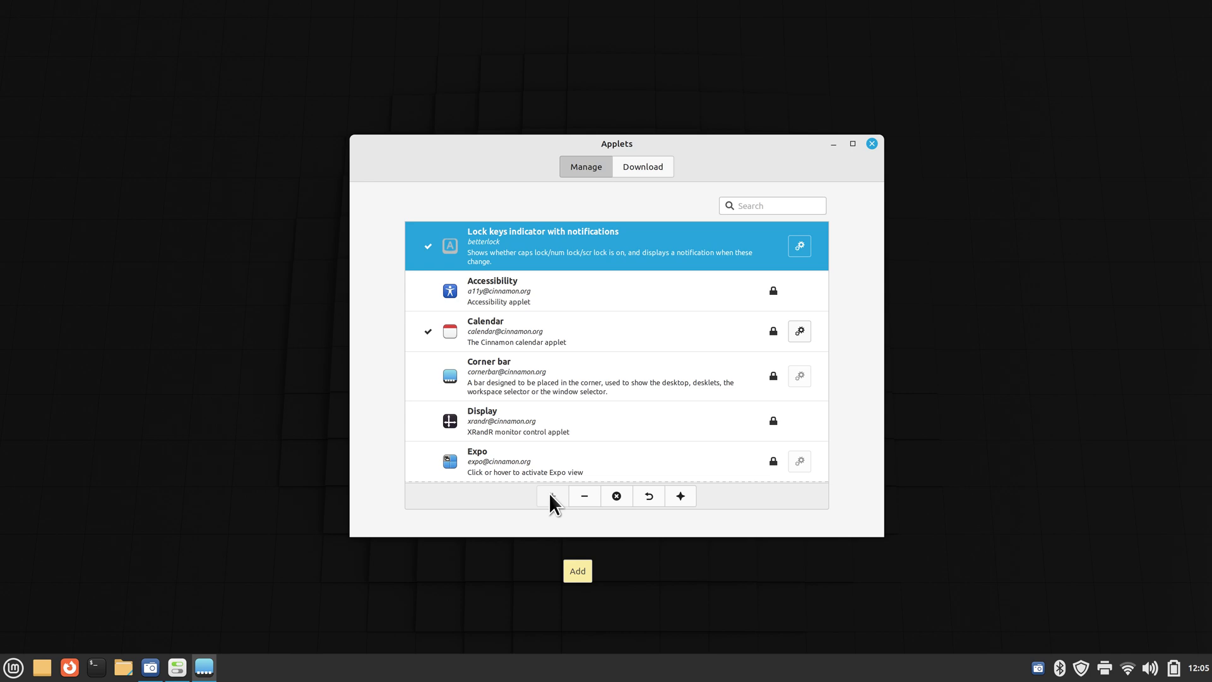
- Configure the lock keys applet to show the caps lock and num lock indicators
click(800, 245)
drag(379, 35, 736, 146)
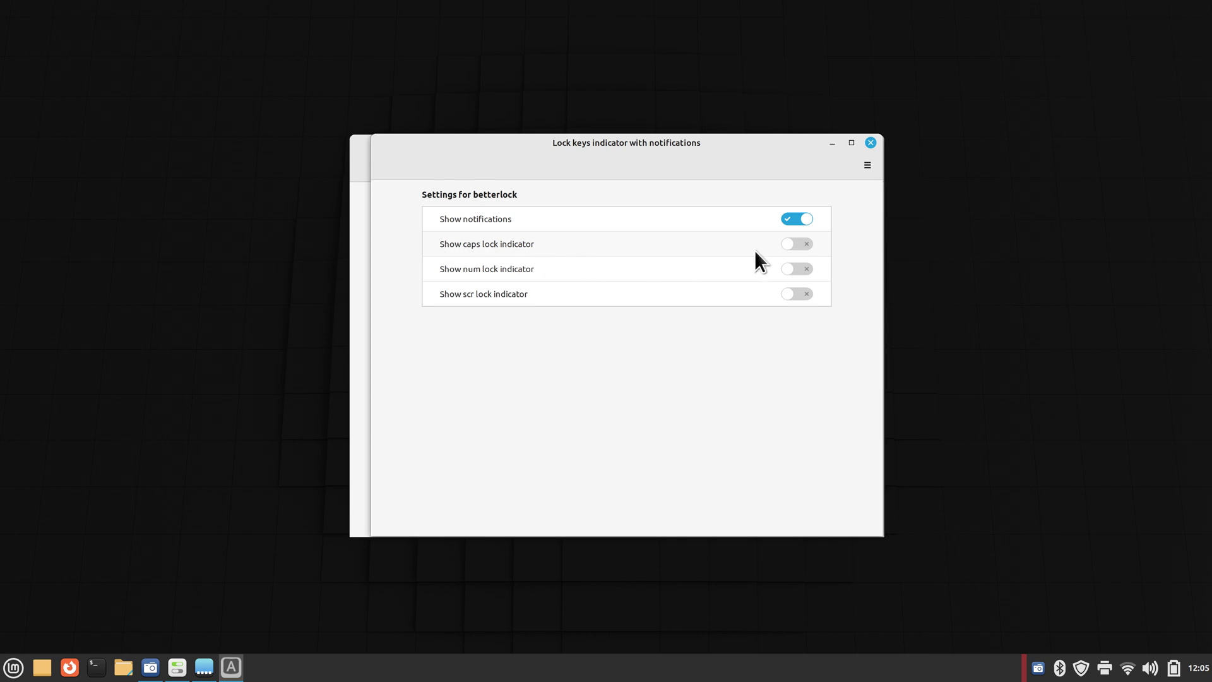
click(805, 245)
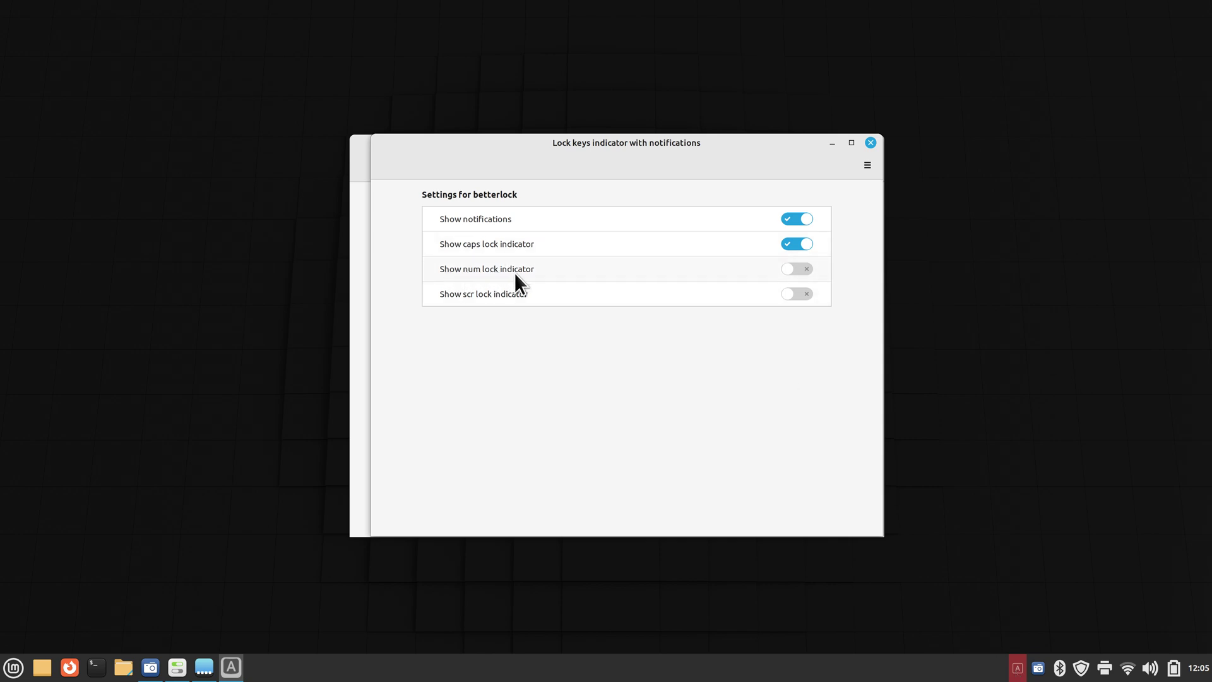
click(806, 269)
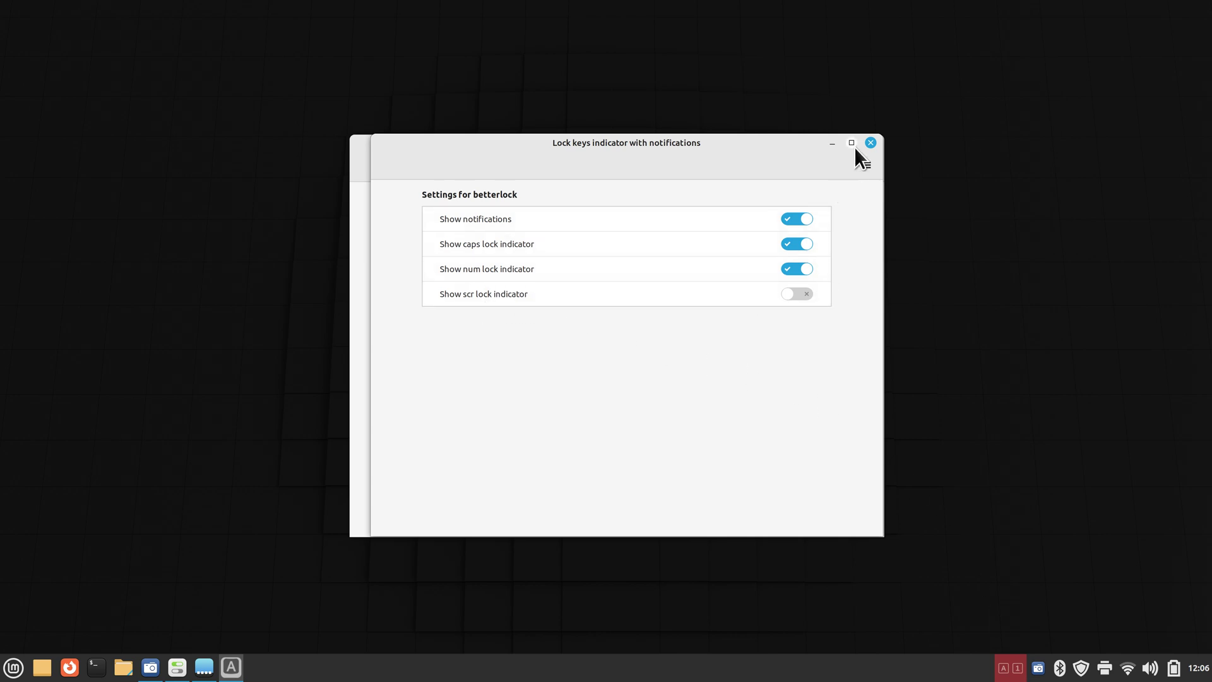
- Close the lock keys applet settings and the Applets window, and restore and close the minimized System Settings
click(871, 142)
click(870, 143)
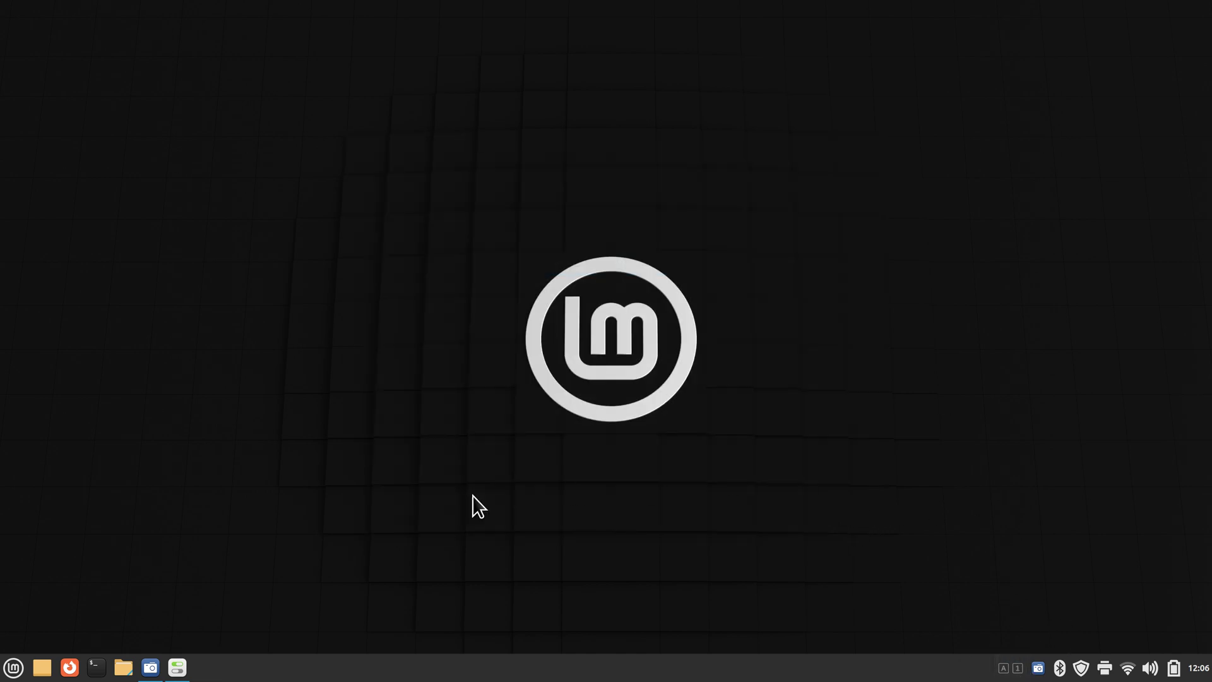
click(177, 668)
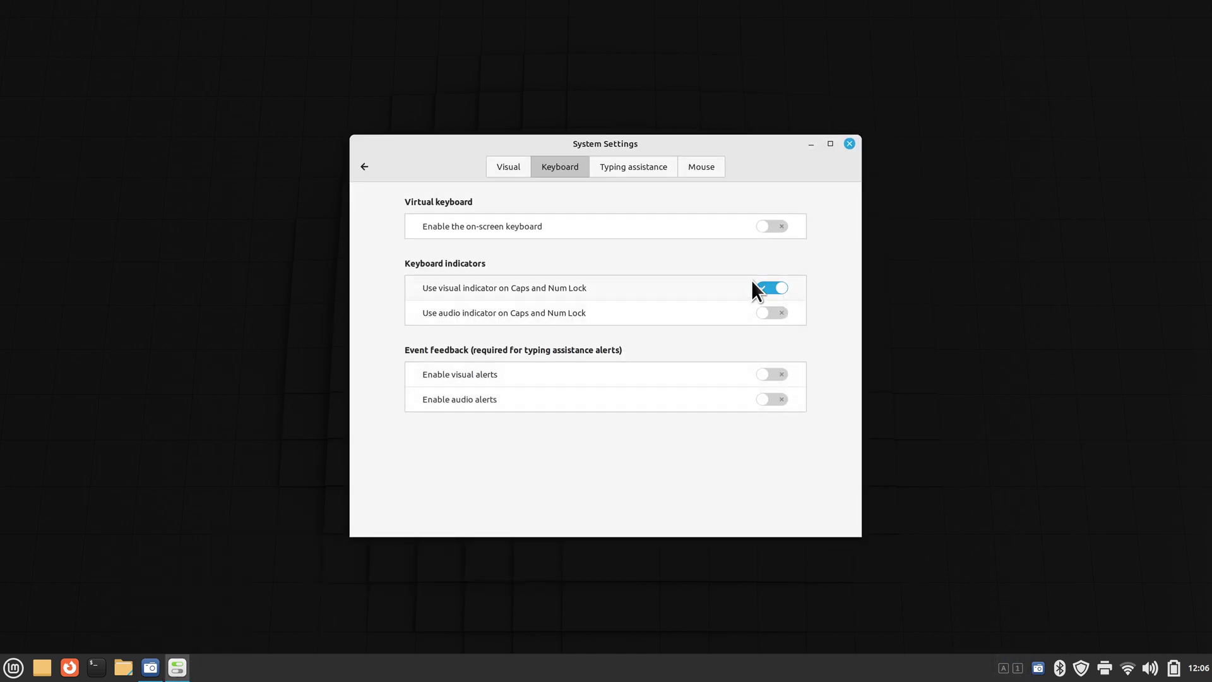
click(850, 144)
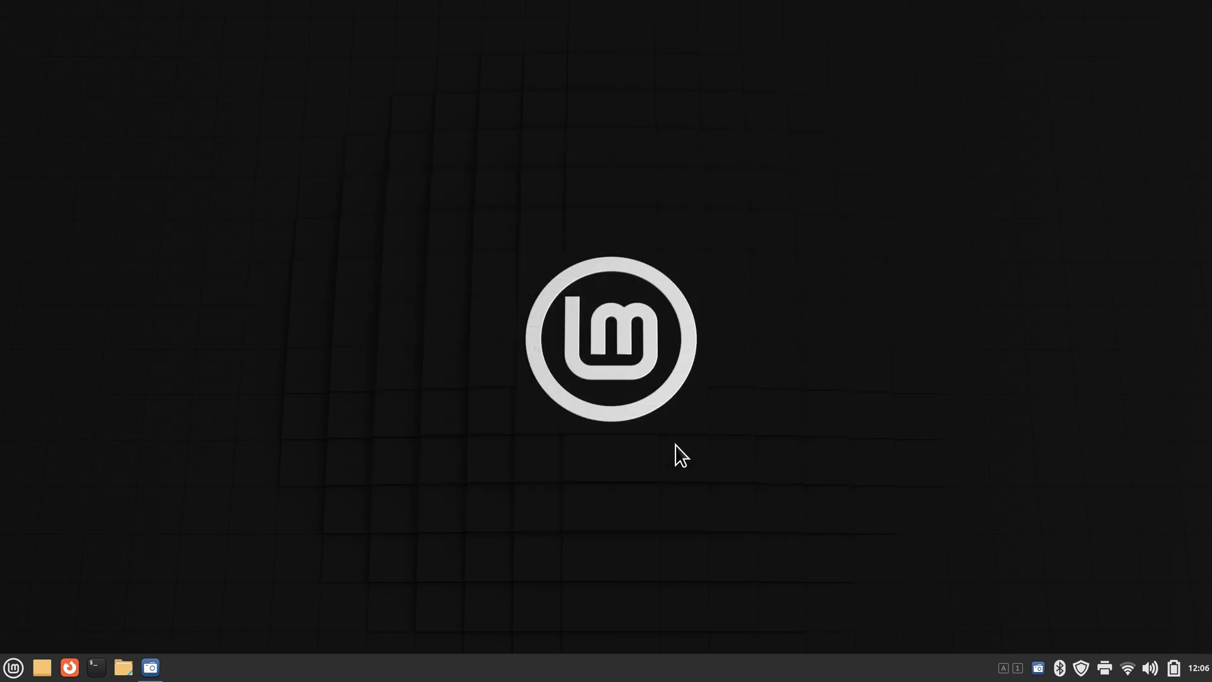
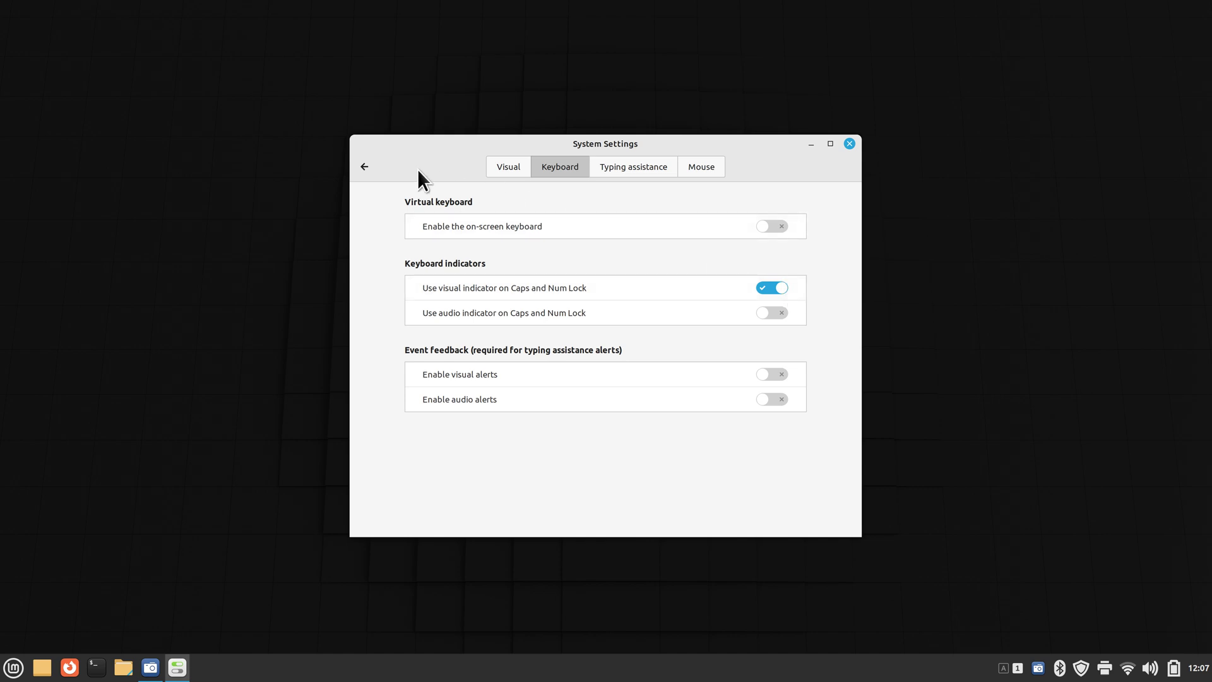
- Open the Date & Time settings from the settings overview and set the time zone to Bamako, Africa, authenticating with the account password
click(365, 168)
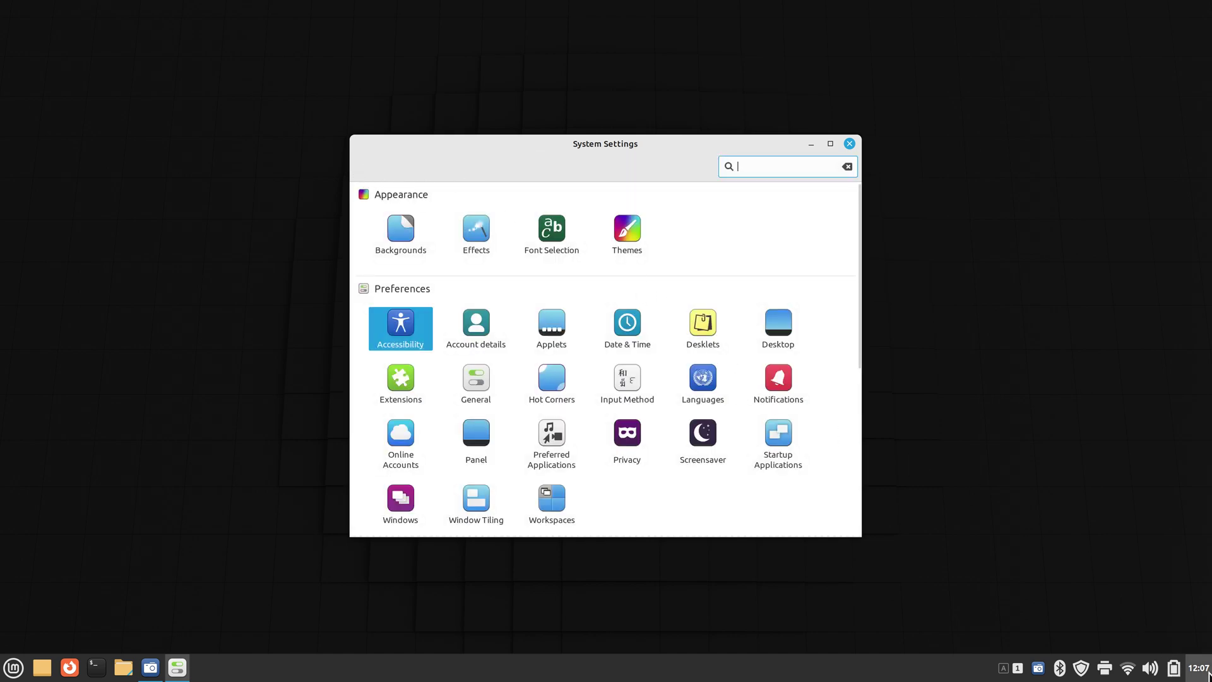
click(626, 322)
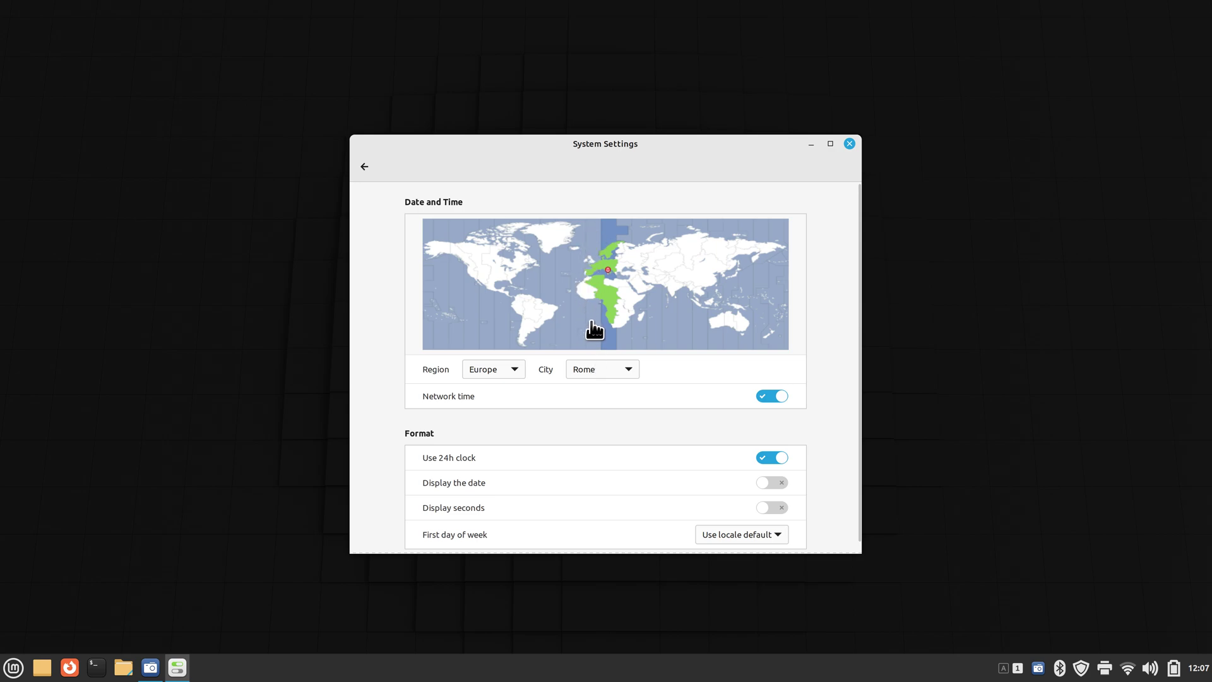
click(582, 292)
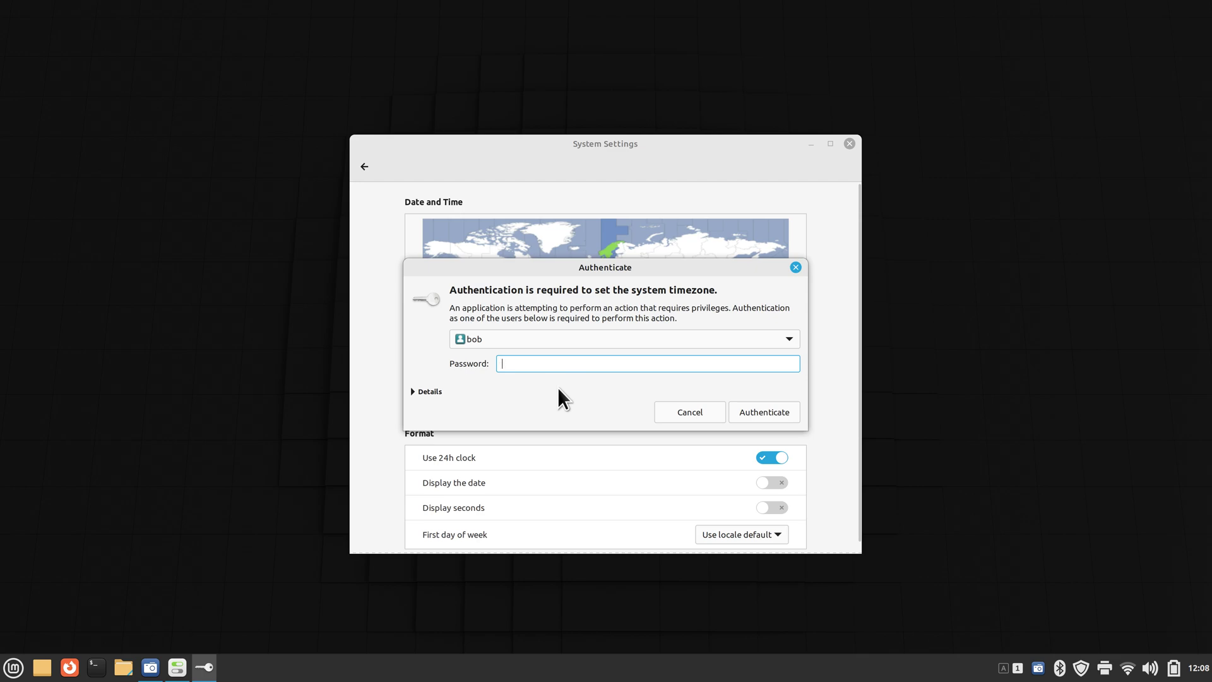
text(•••••)
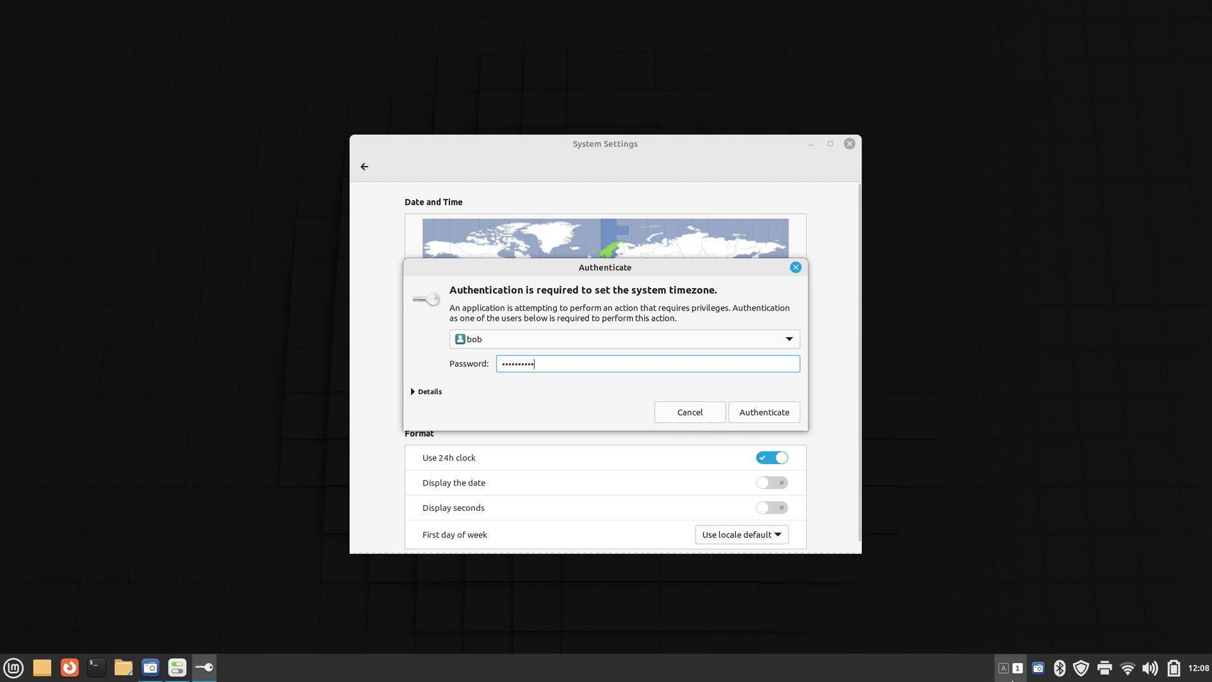
click(759, 412)
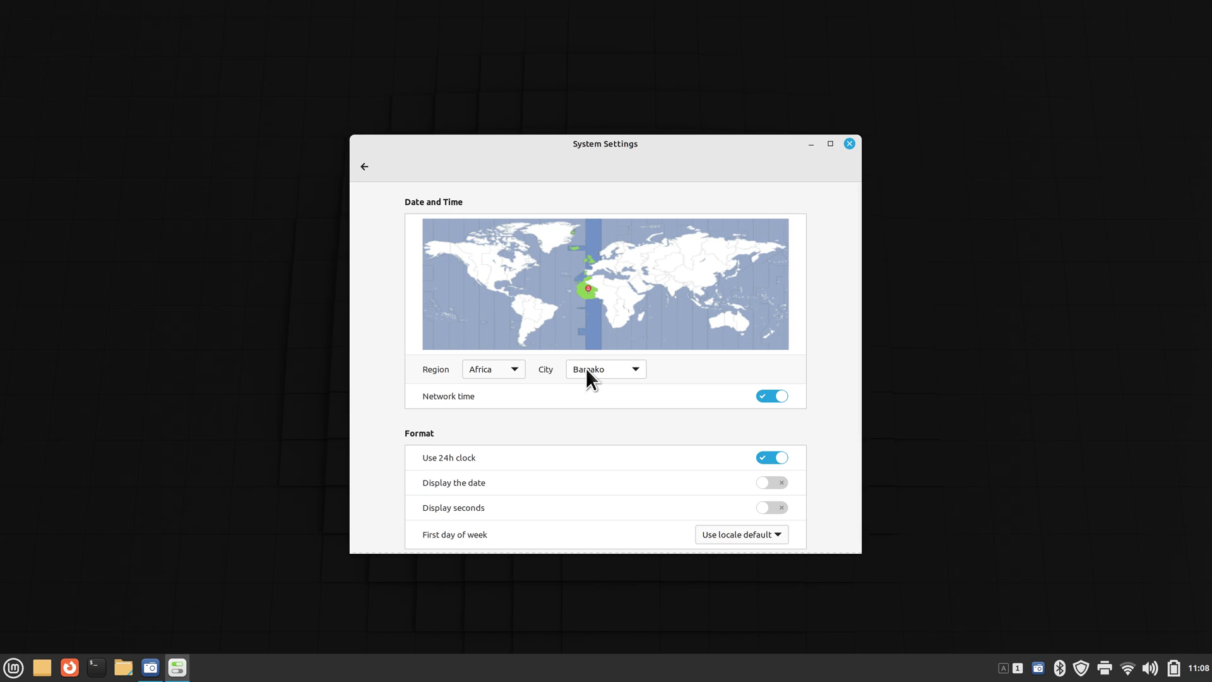
- Try other time zone cities on the map, including Algiers, Berlin and Madrid, and set the zone to Rome, Europe
click(599, 283)
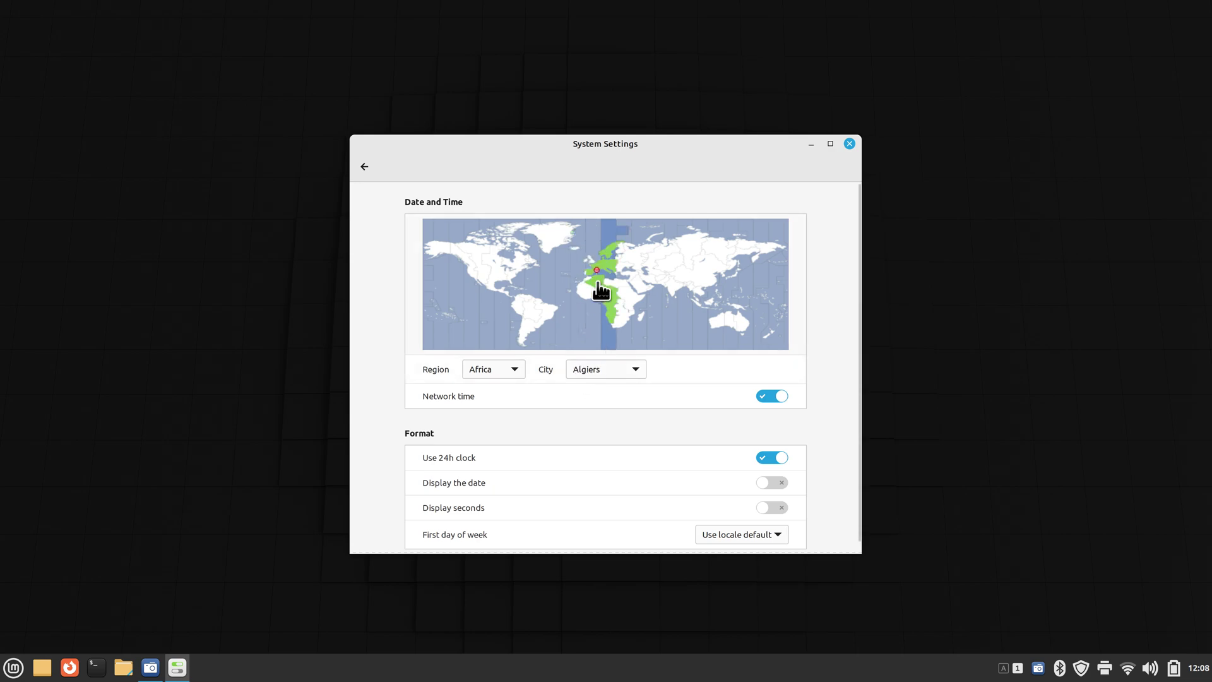
click(605, 265)
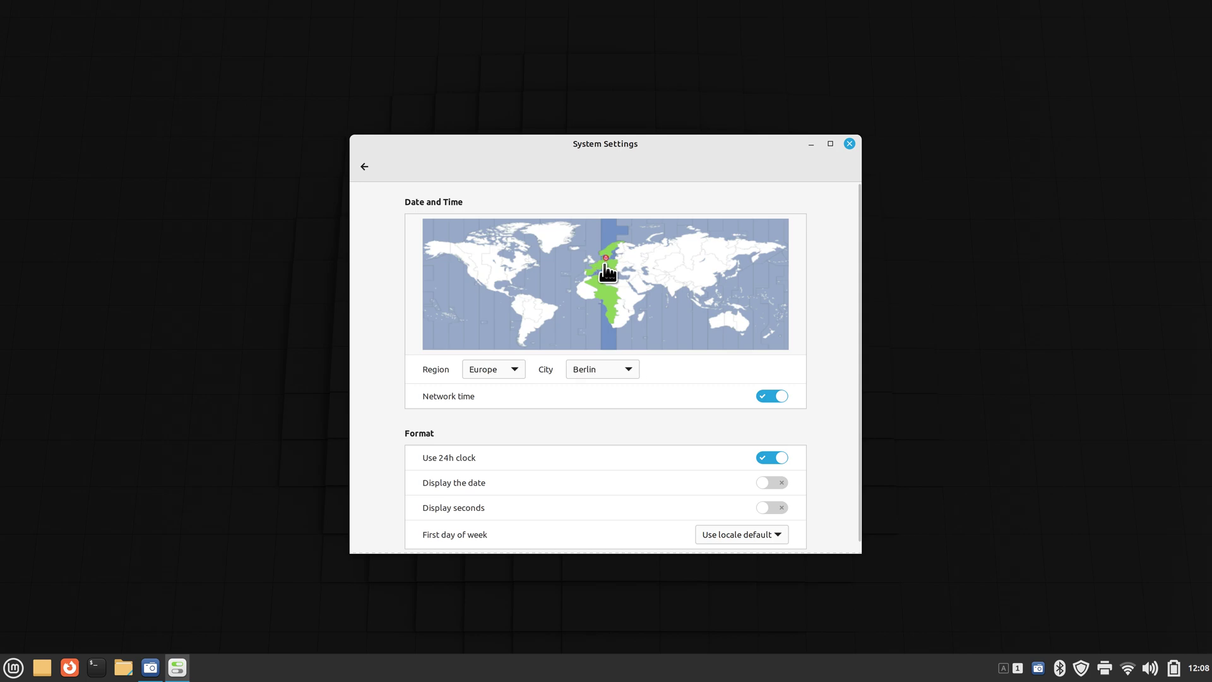
click(595, 269)
click(602, 268)
click(598, 271)
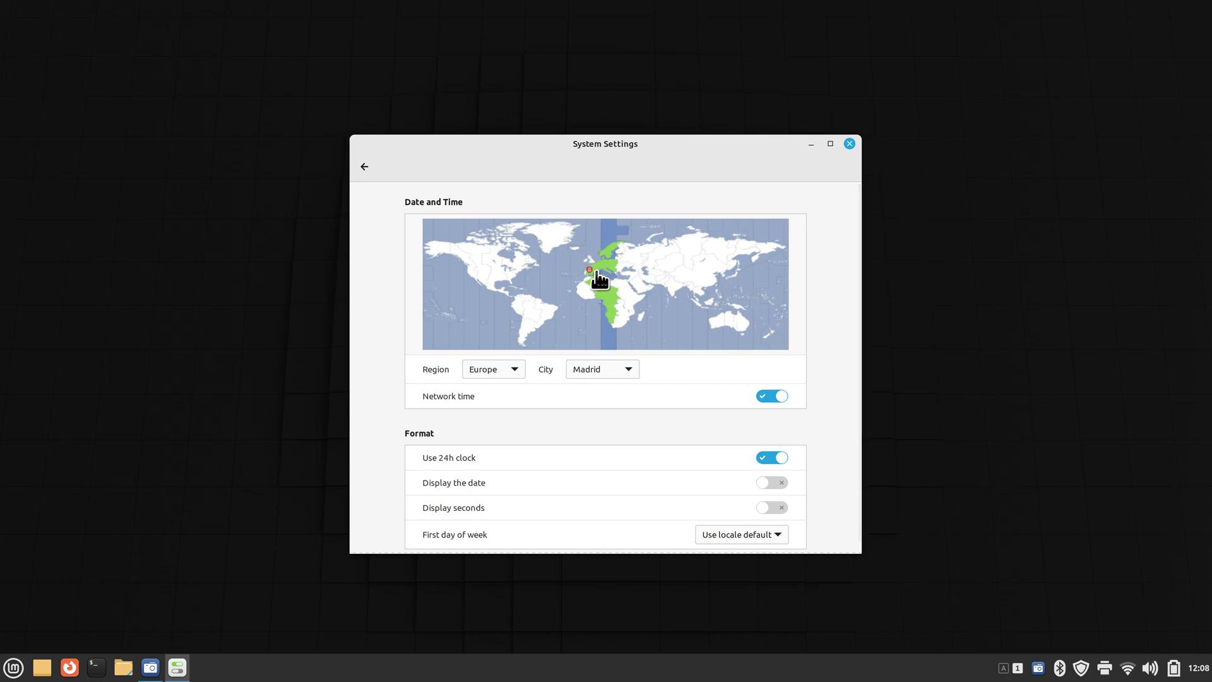
click(602, 273)
click(608, 276)
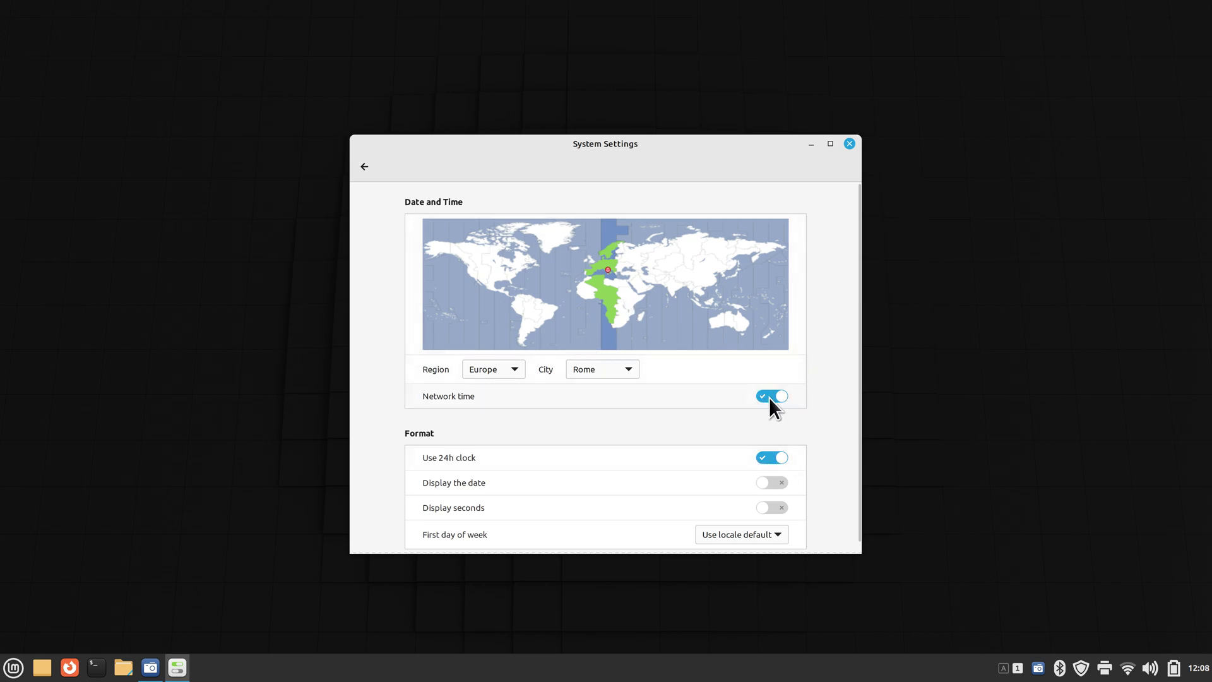
- Turn off the 24h clock, display the date, try displaying seconds and turn them off again, and return to the settings overview
click(767, 458)
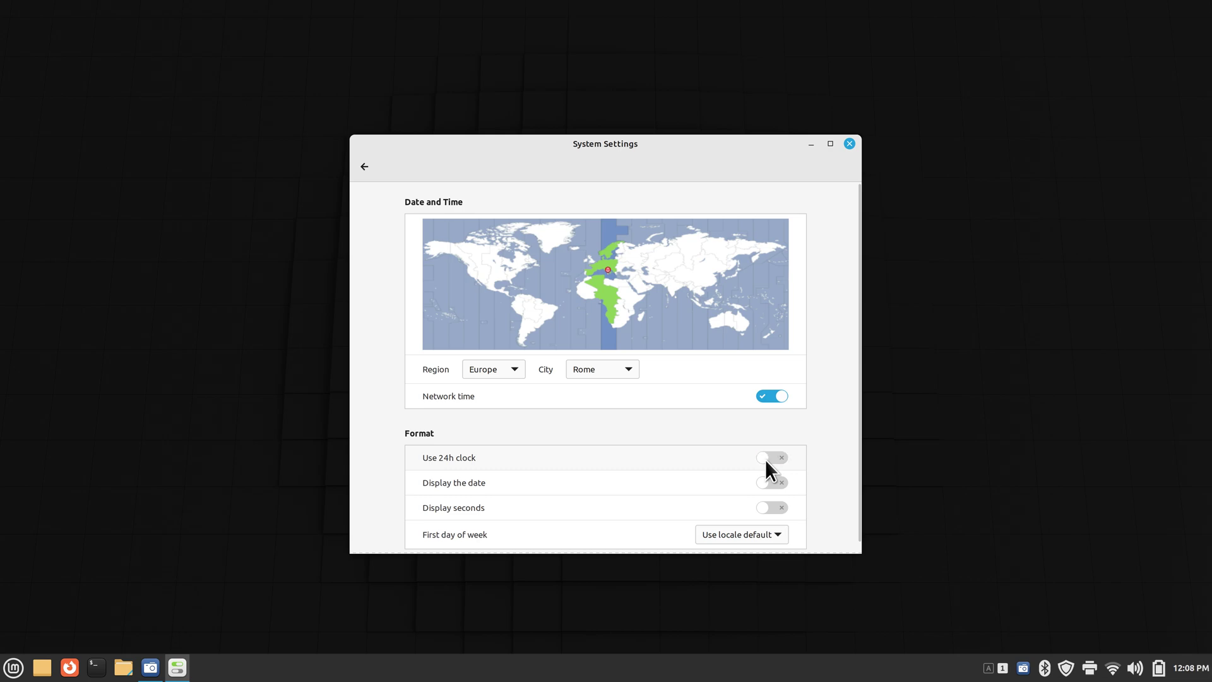
mouse_move(1191, 674)
click(778, 484)
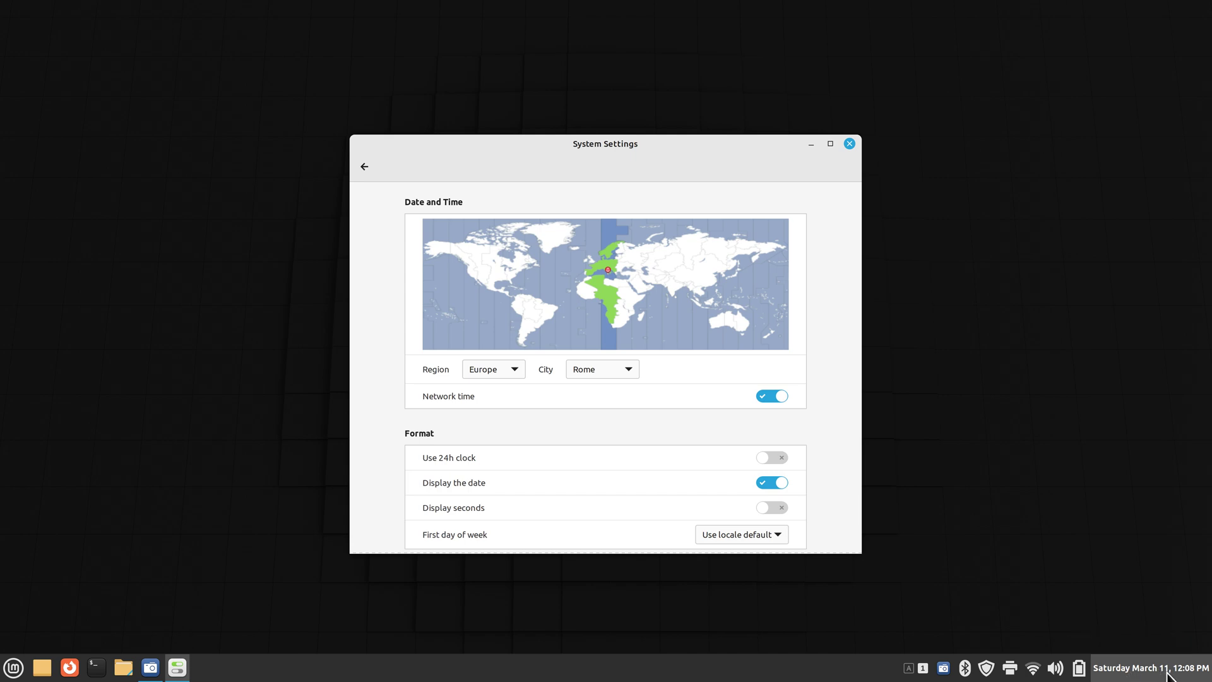
click(774, 509)
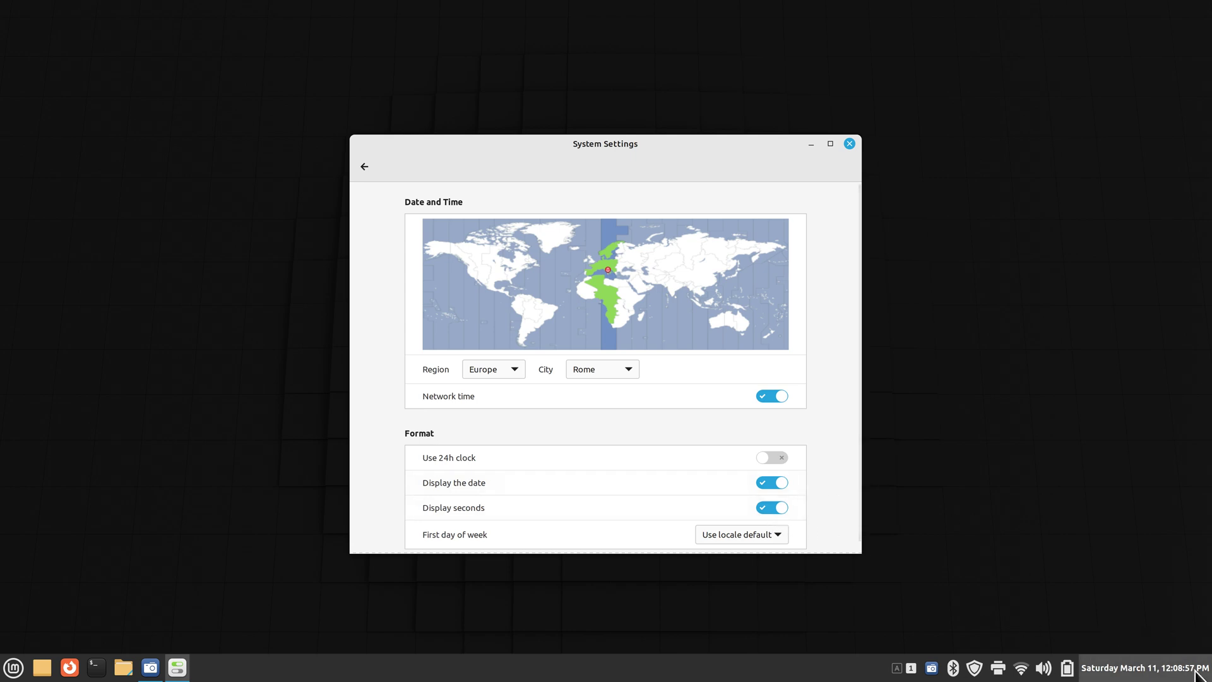
drag(855, 553, 850, 593)
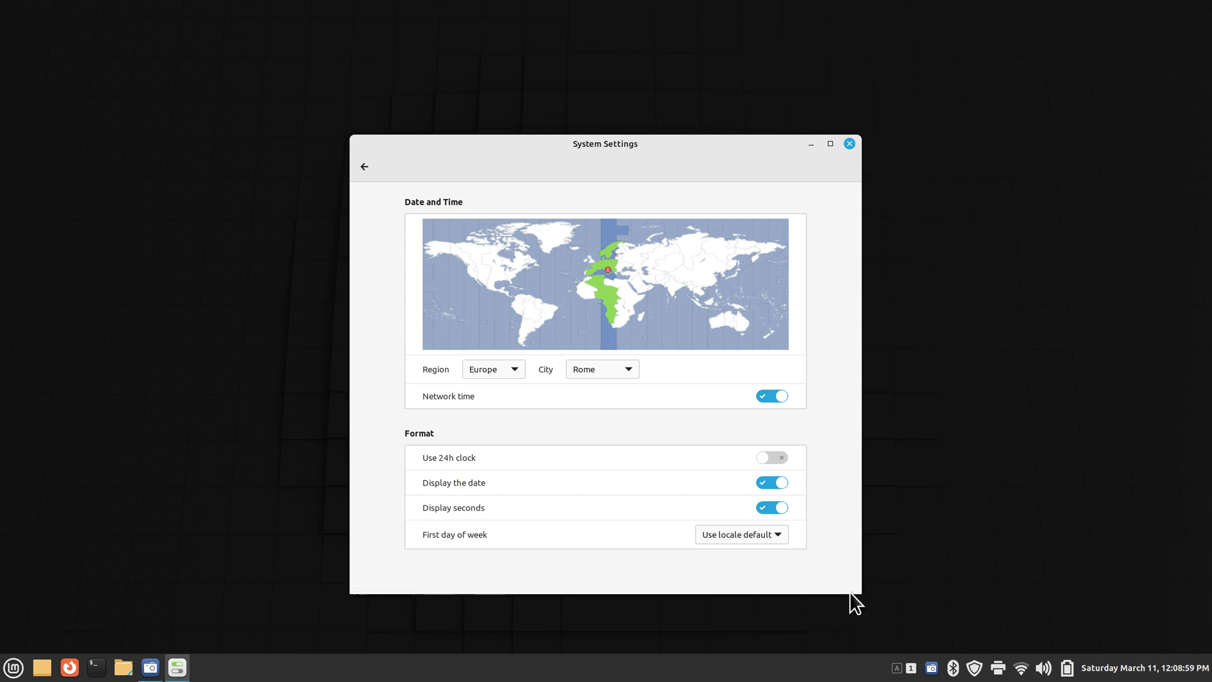
click(763, 506)
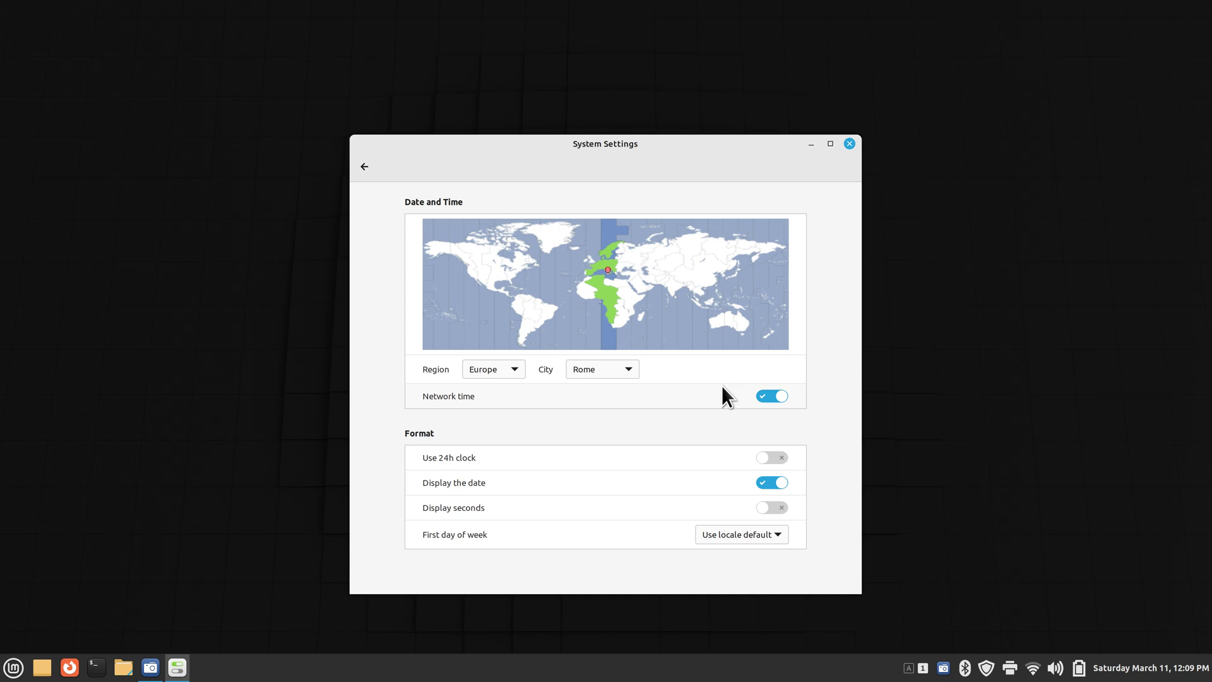
click(365, 166)
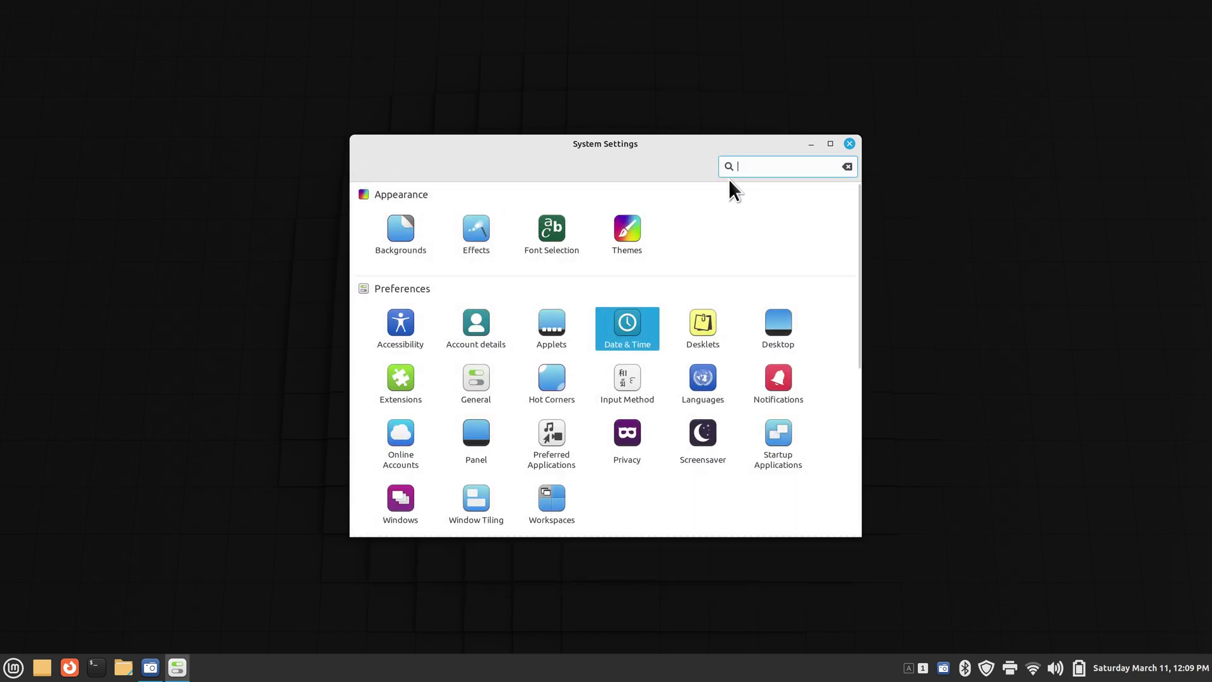
- Try the Left titlebar buttons layout in the Windows settings, restore it to Right, and return to the overview
drag(660, 151, 663, 75)
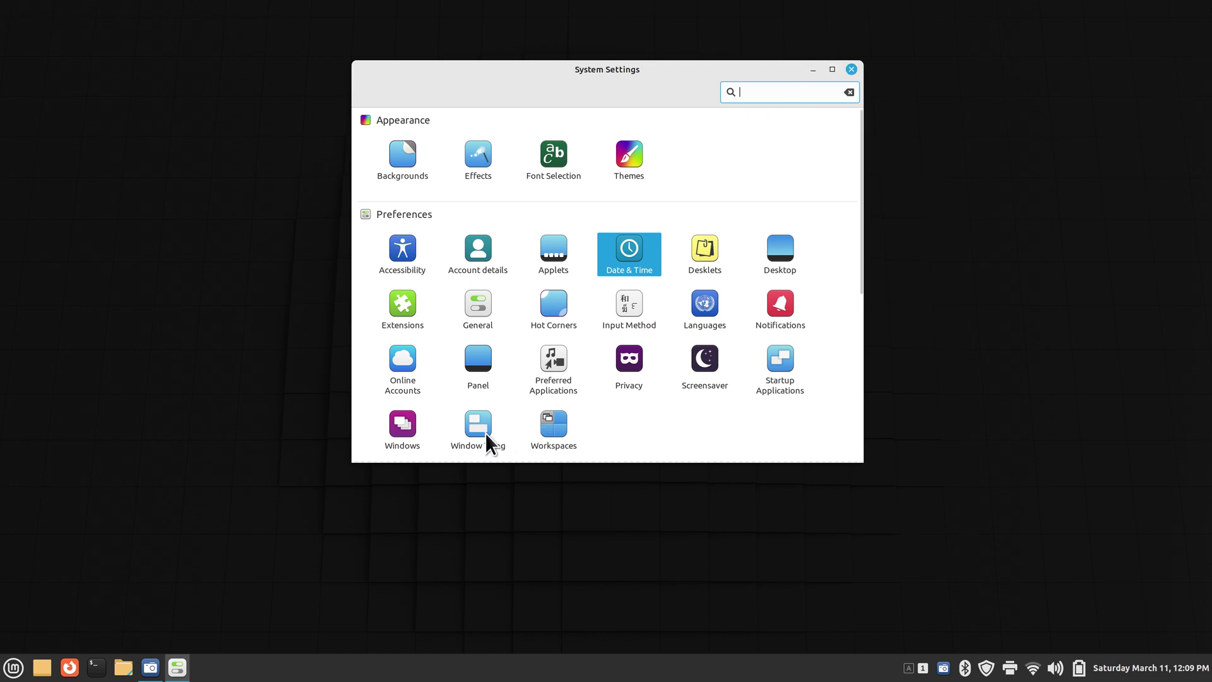
click(399, 425)
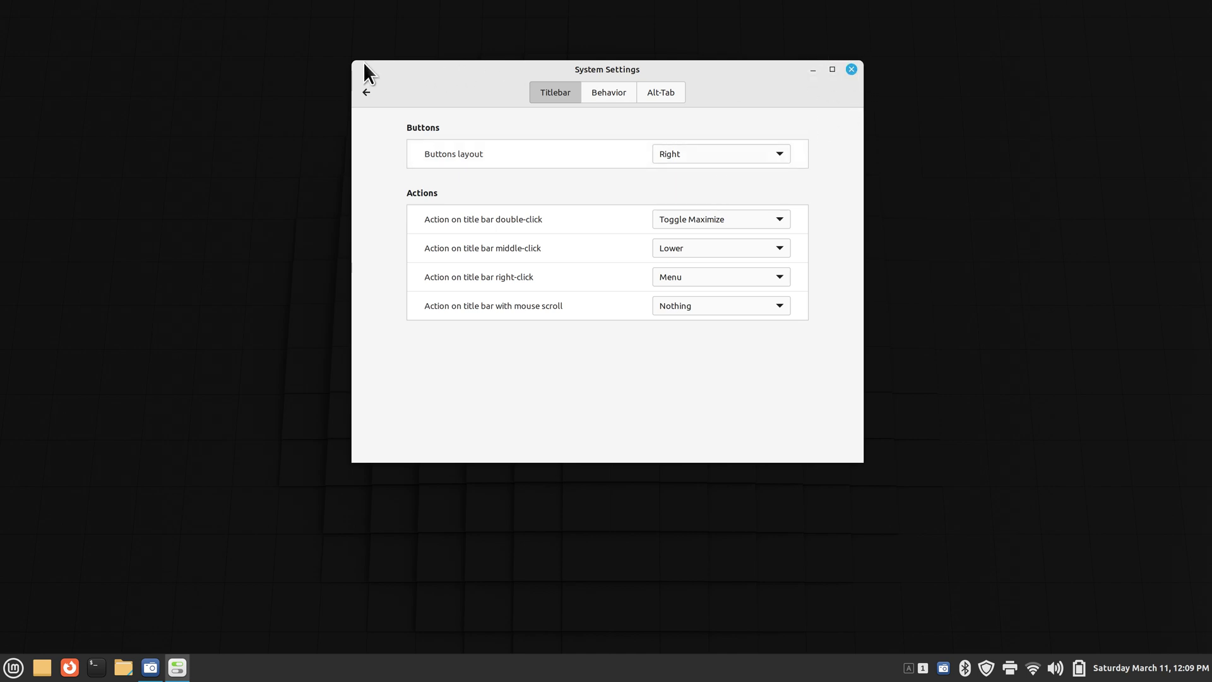
click(760, 150)
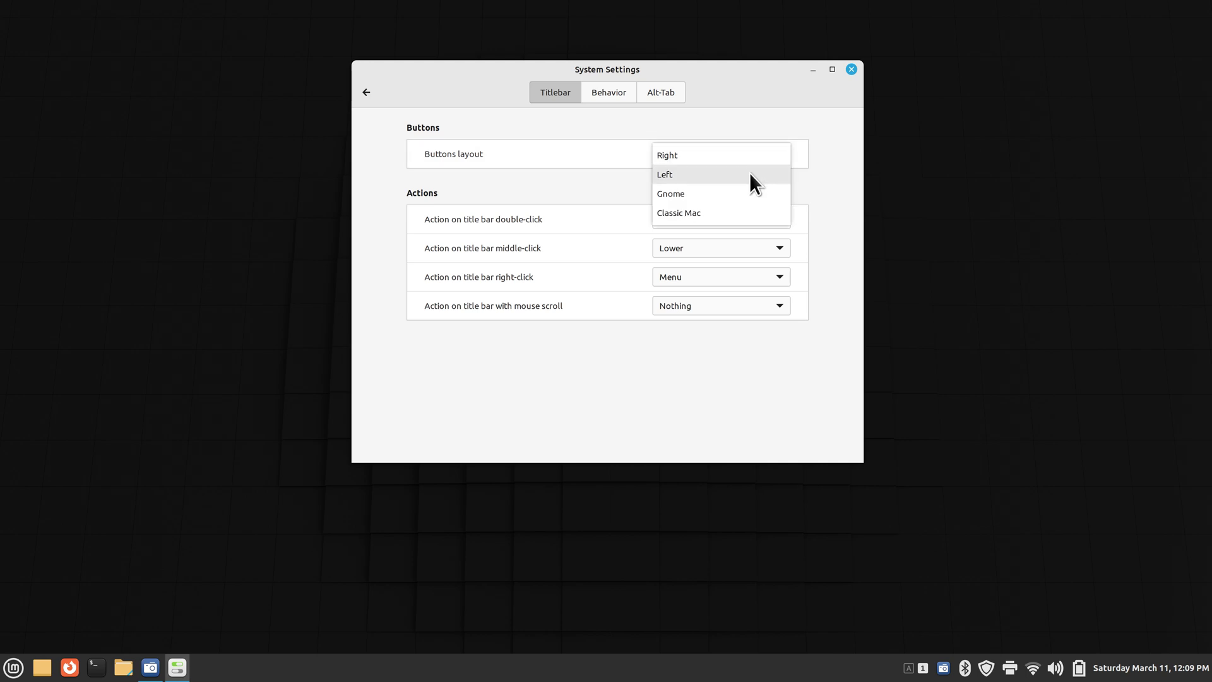
click(750, 175)
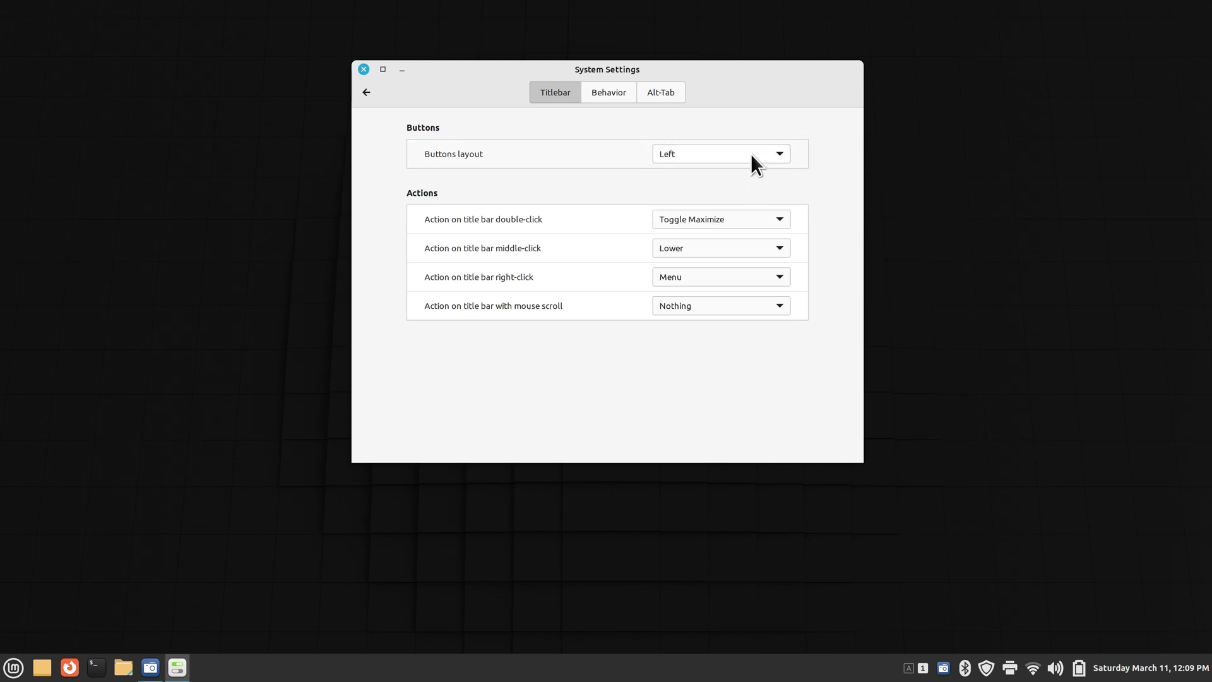
click(751, 153)
click(761, 134)
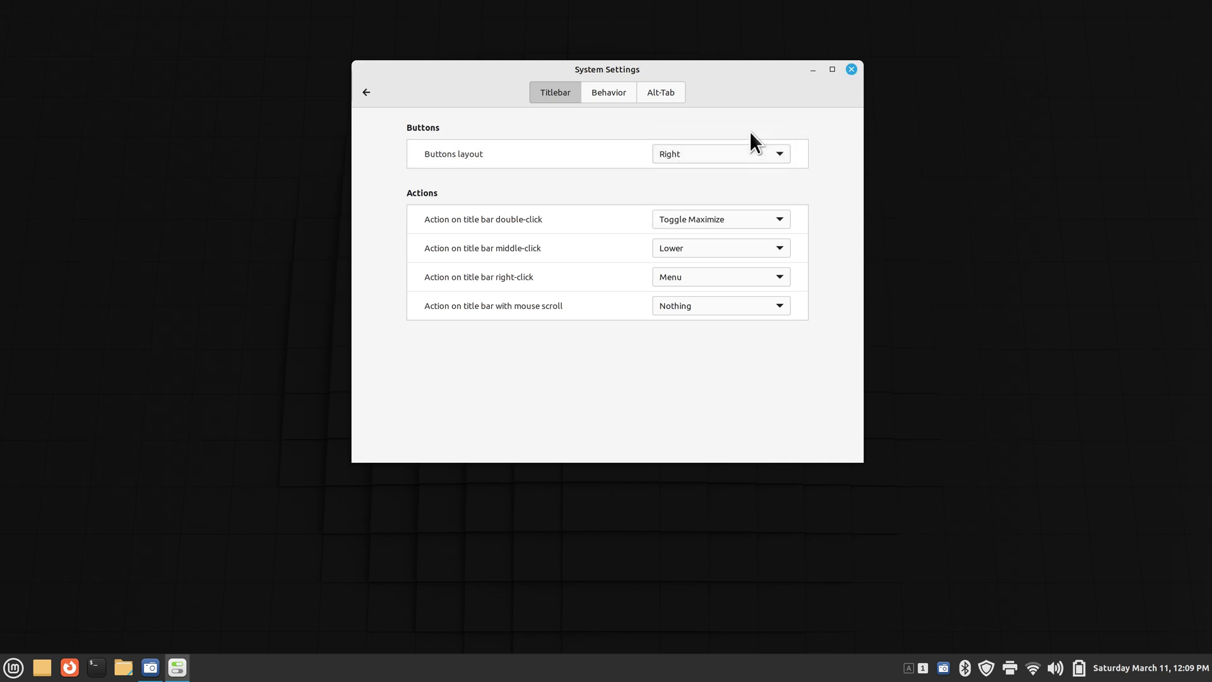
click(368, 93)
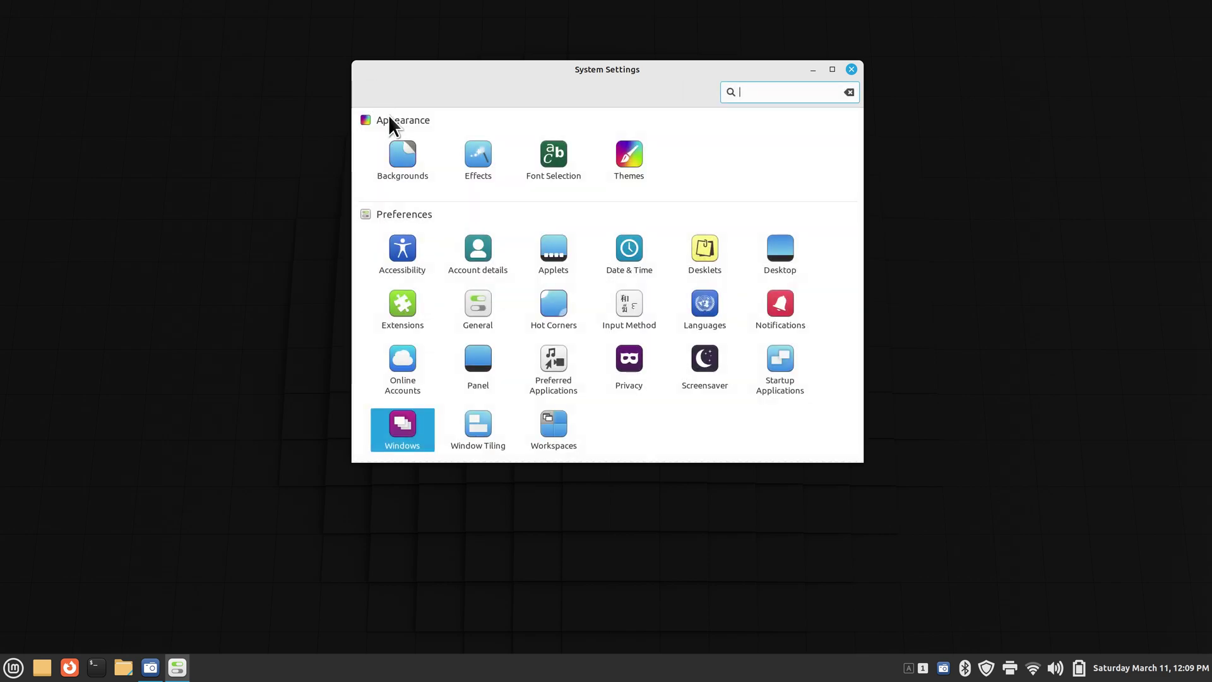
- Examine the delay options for starting the screensaver, keep 15 minutes, and return to the overview's Hardware section
click(707, 358)
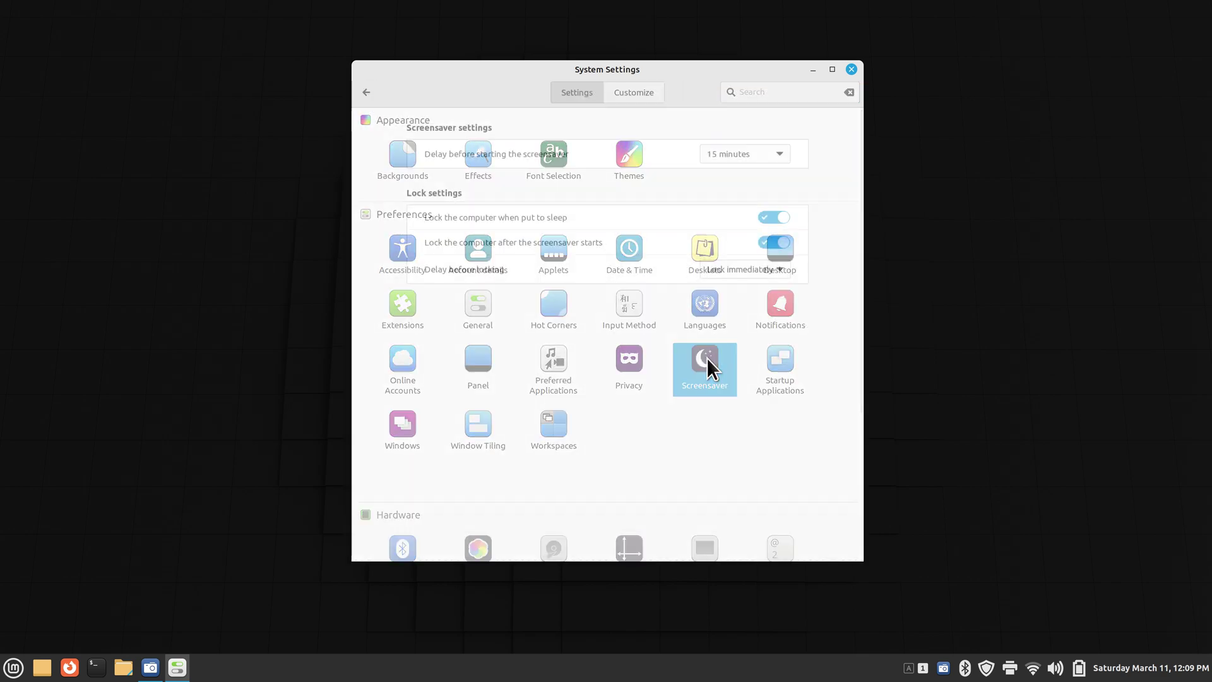
click(766, 154)
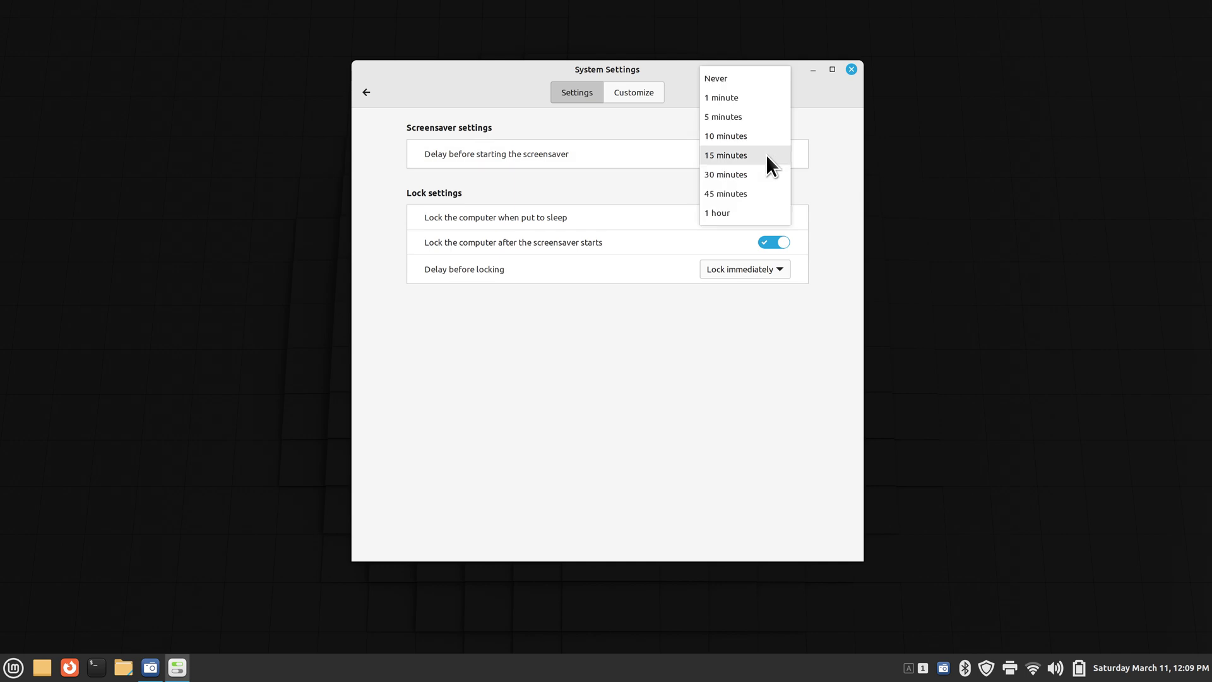
click(766, 154)
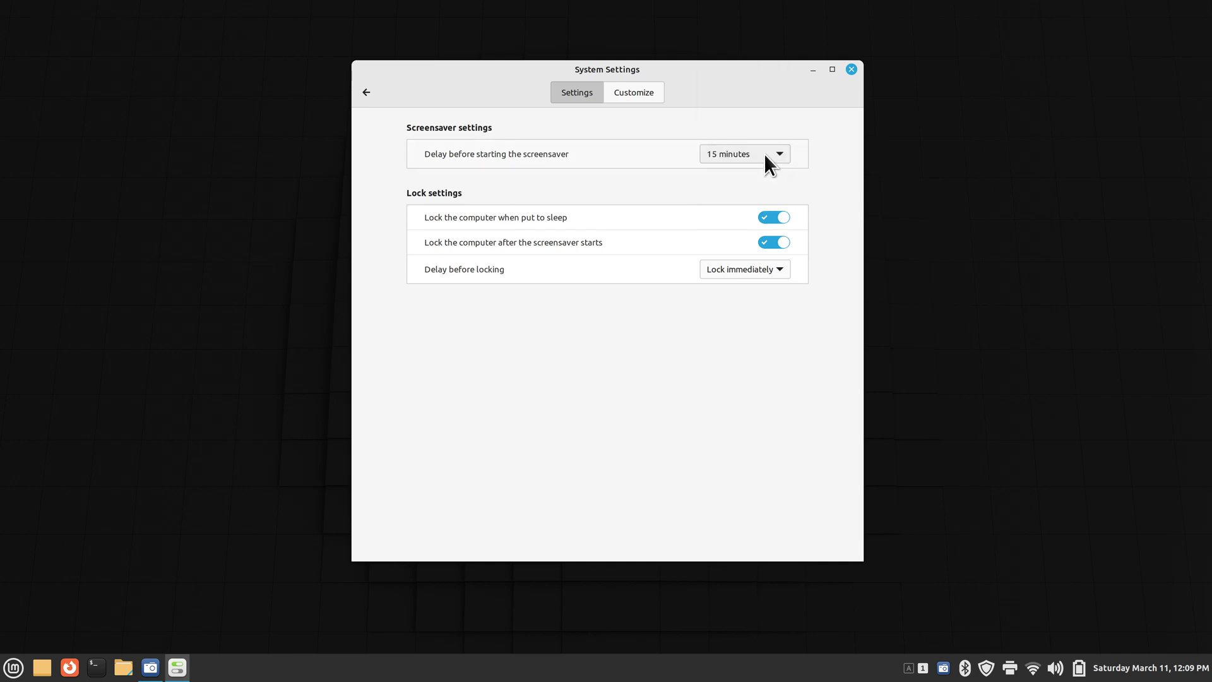
click(366, 92)
scroll(593, 412, down, 5)
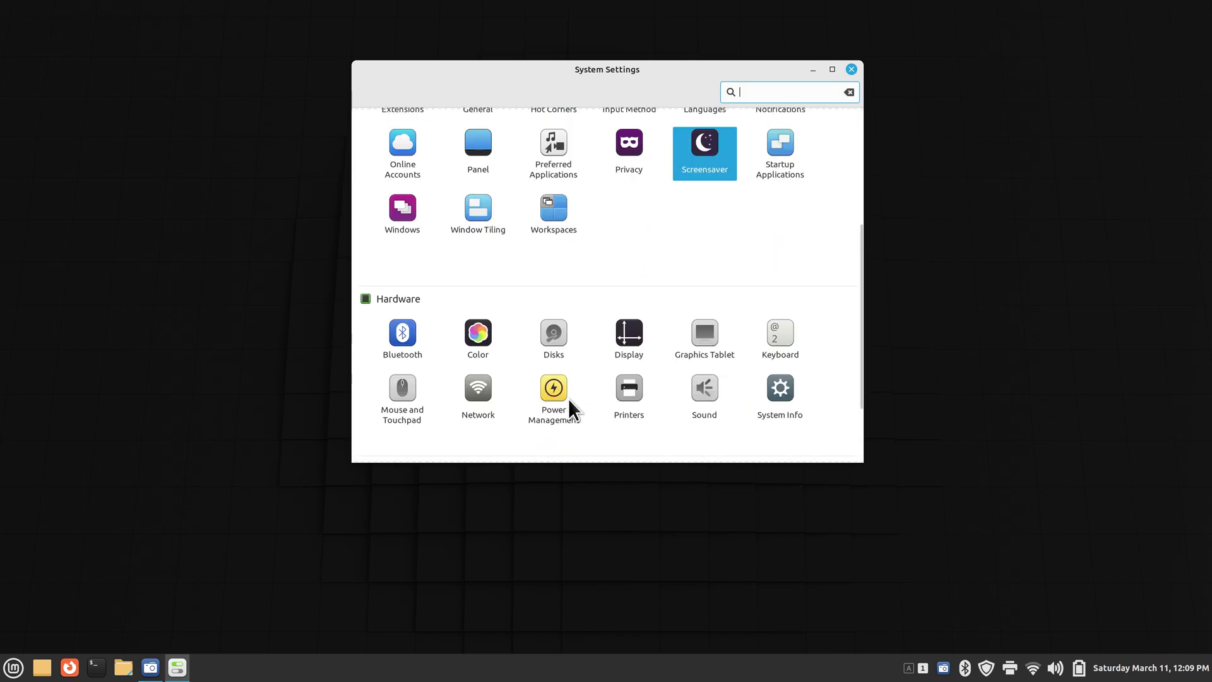
- Examine the Power Management delay options for turning off the screen when inactive and keep 15 minutes
click(554, 388)
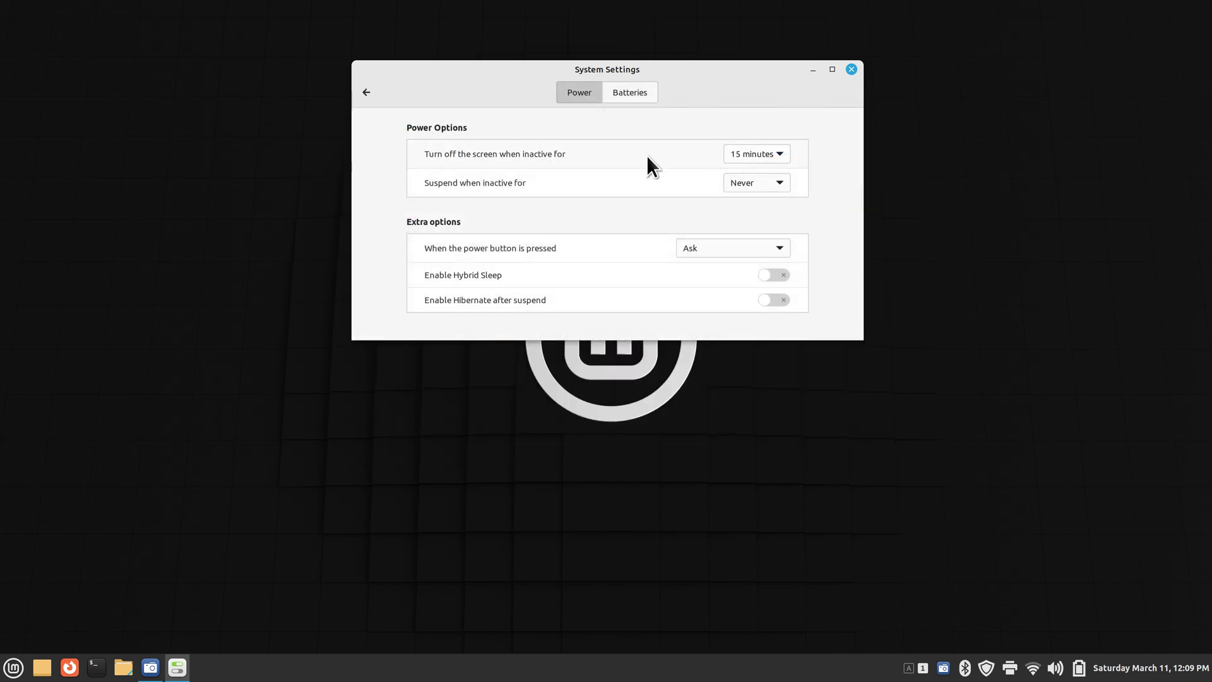
click(772, 152)
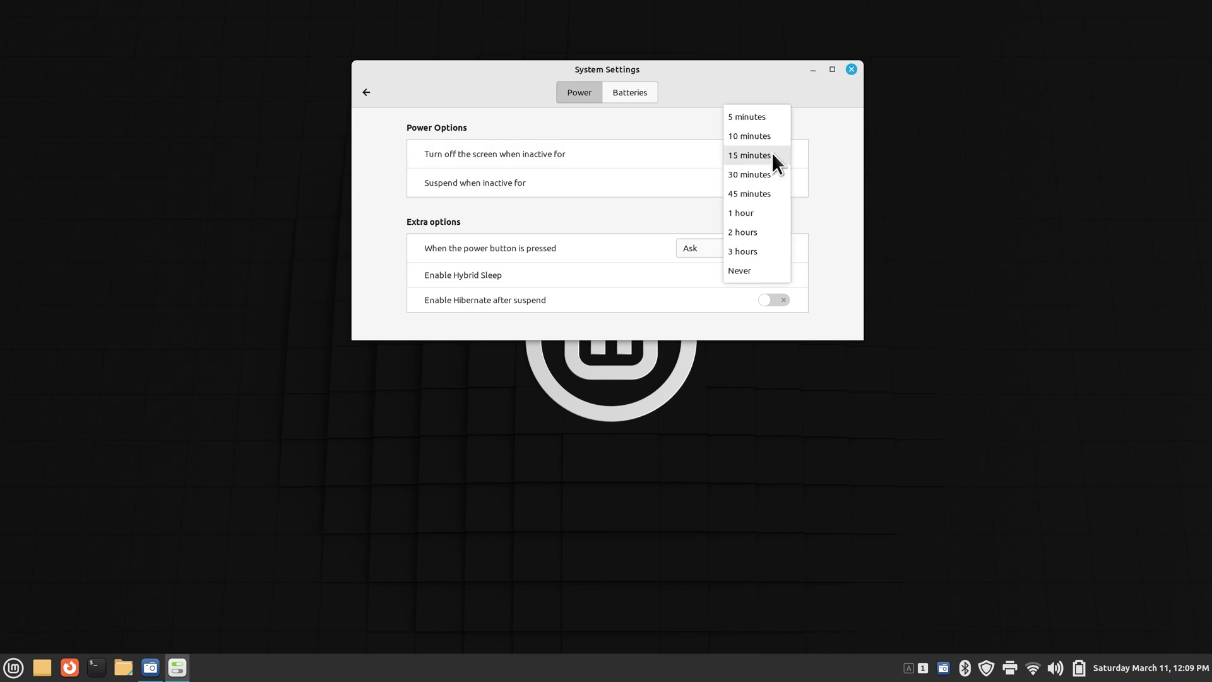
click(772, 153)
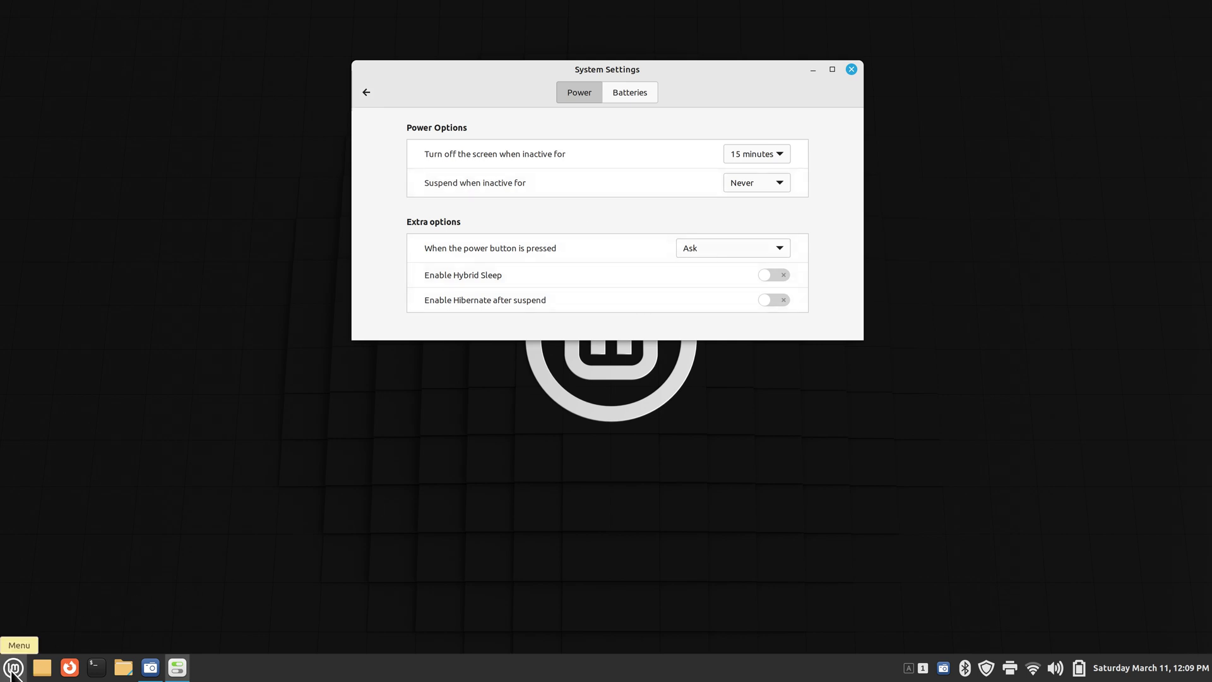
- Bring up the shutdown dialog, move it clear of the settings window to examine its session options, and dismiss it
click(13, 669)
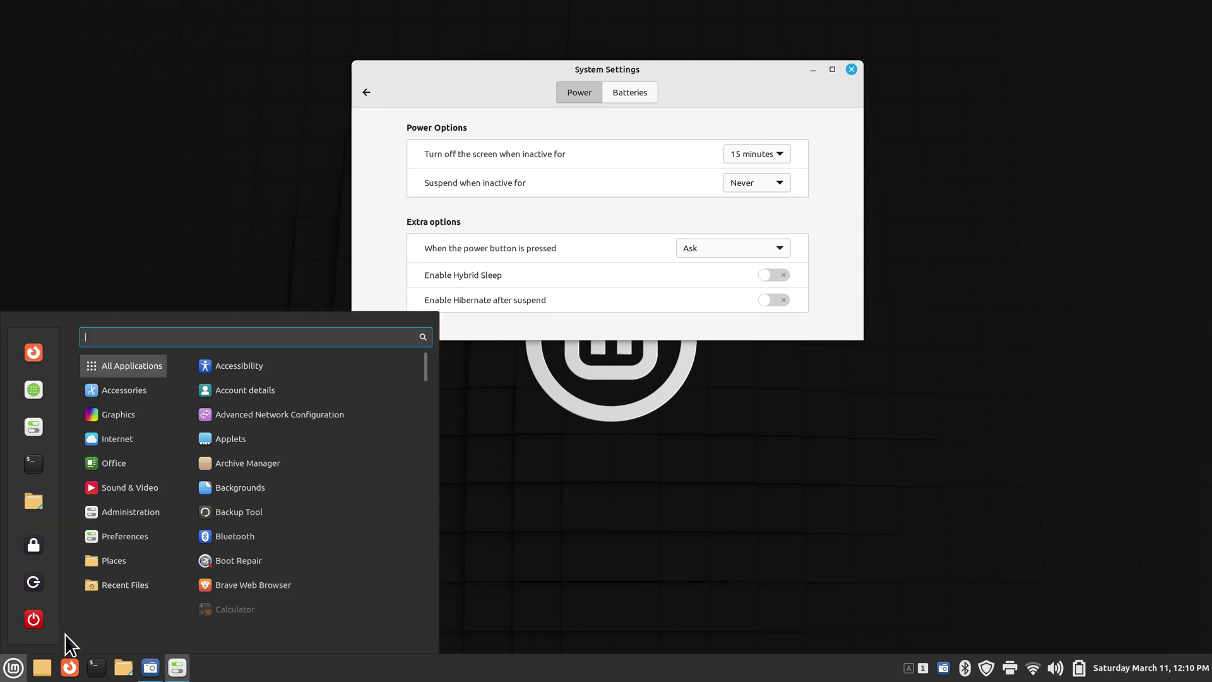
click(34, 620)
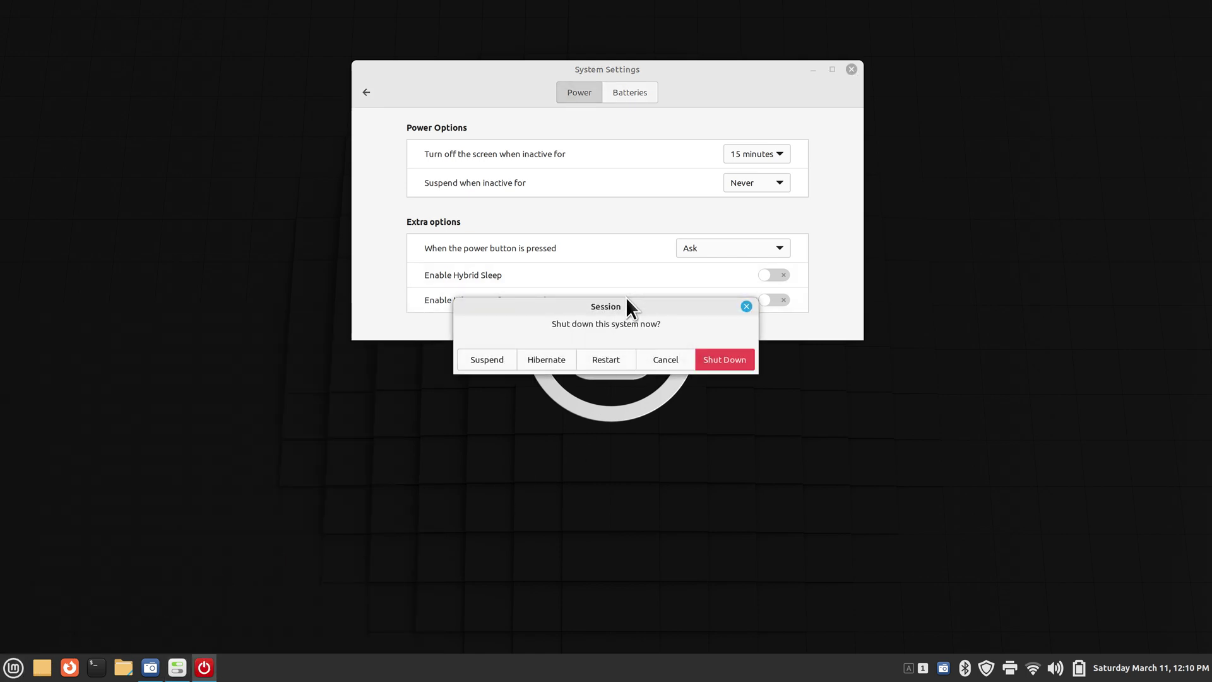
drag(627, 300, 644, 390)
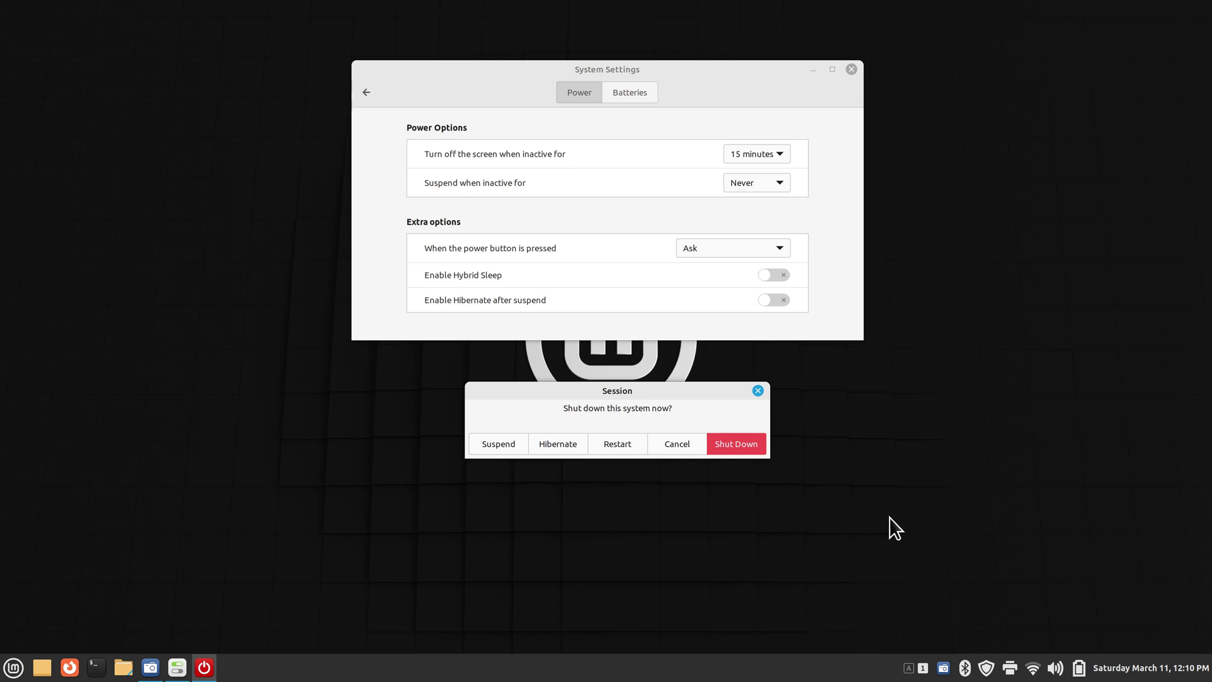
mouse_move(592, 396)
mouse_down()
mouse_move(628, 403)
mouse_move(613, 405)
mouse_up()
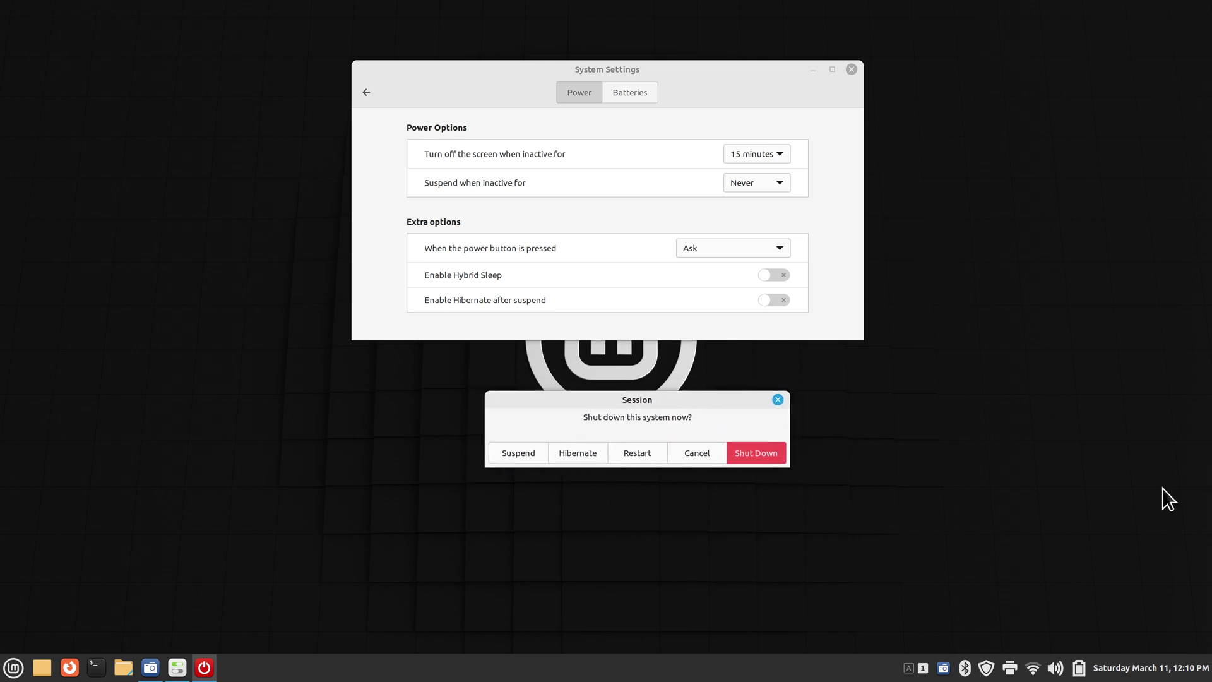
click(778, 400)
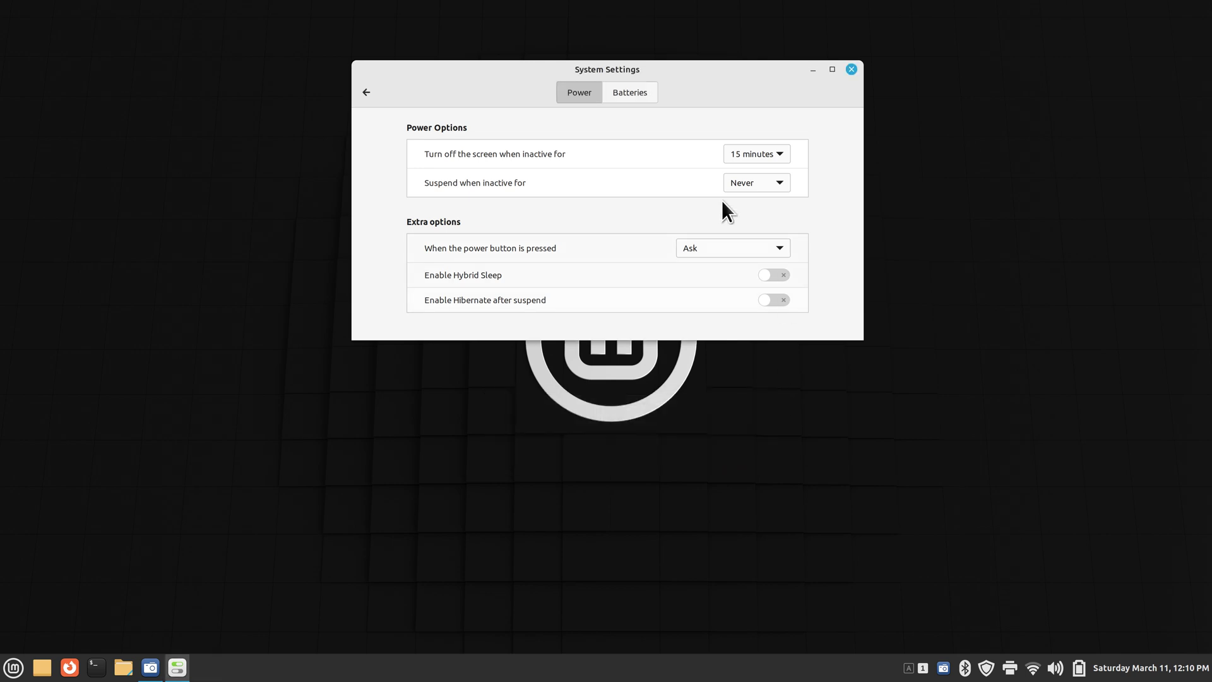
- View the configured printers from the Hardware section, and close both Print Settings and System Settings
click(366, 92)
scroll(696, 450, down, 3)
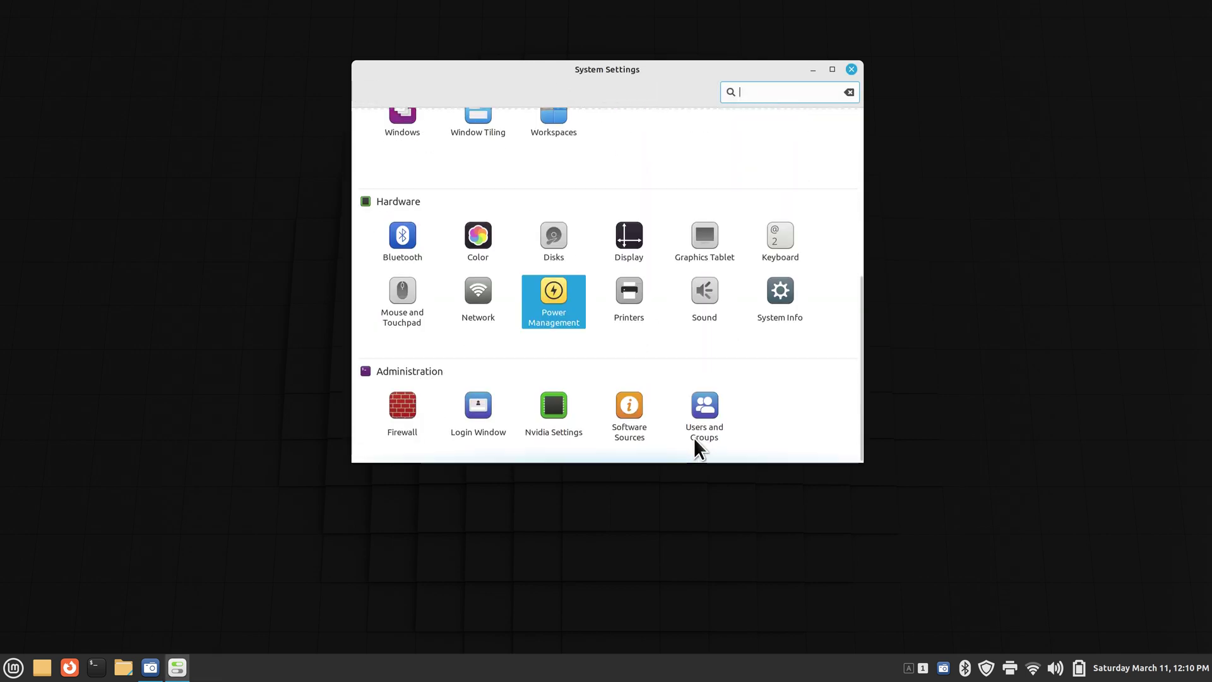
click(631, 298)
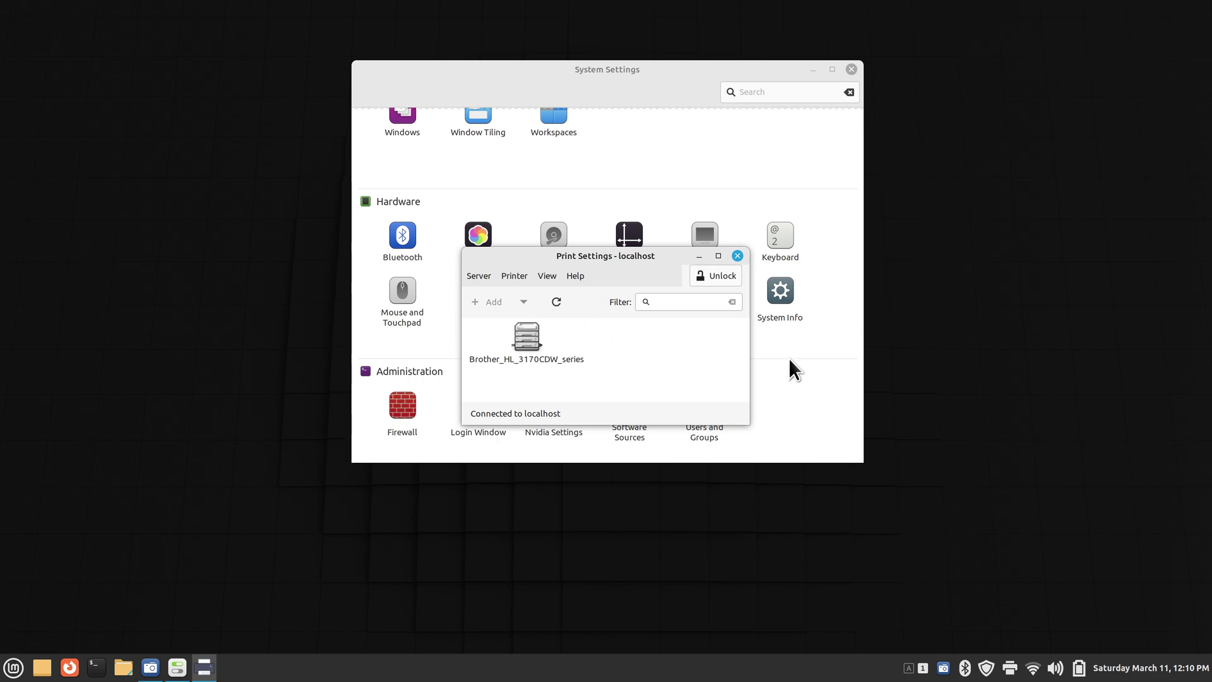
click(737, 255)
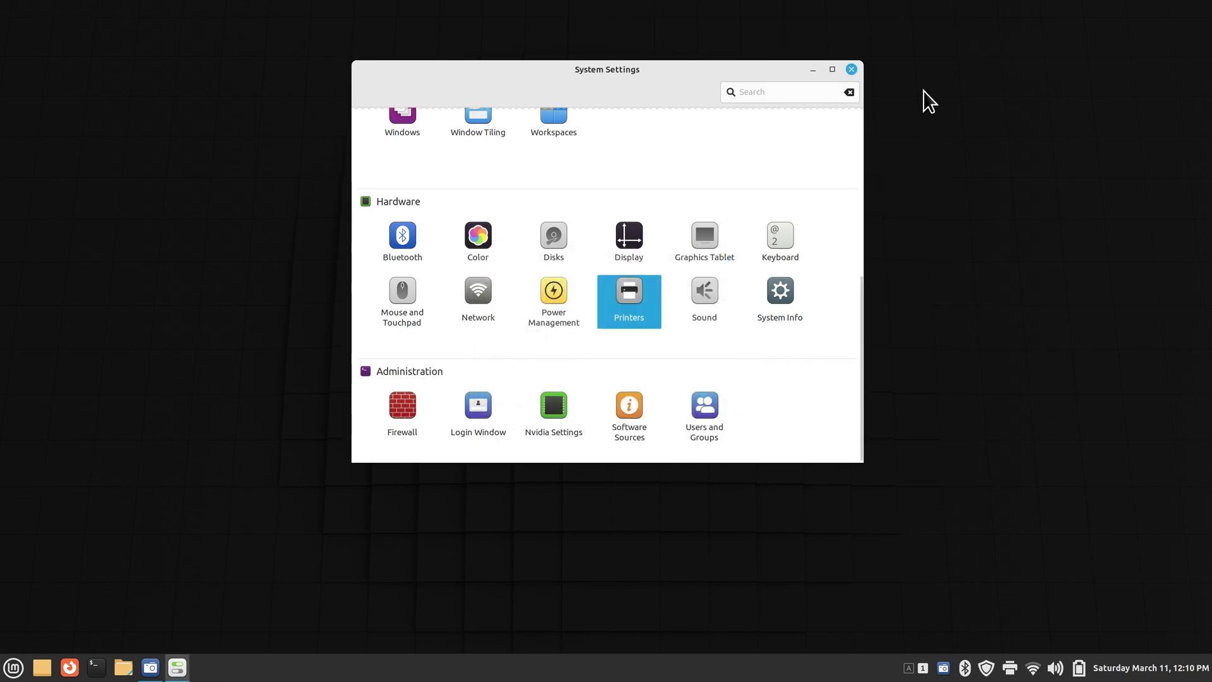
click(851, 70)
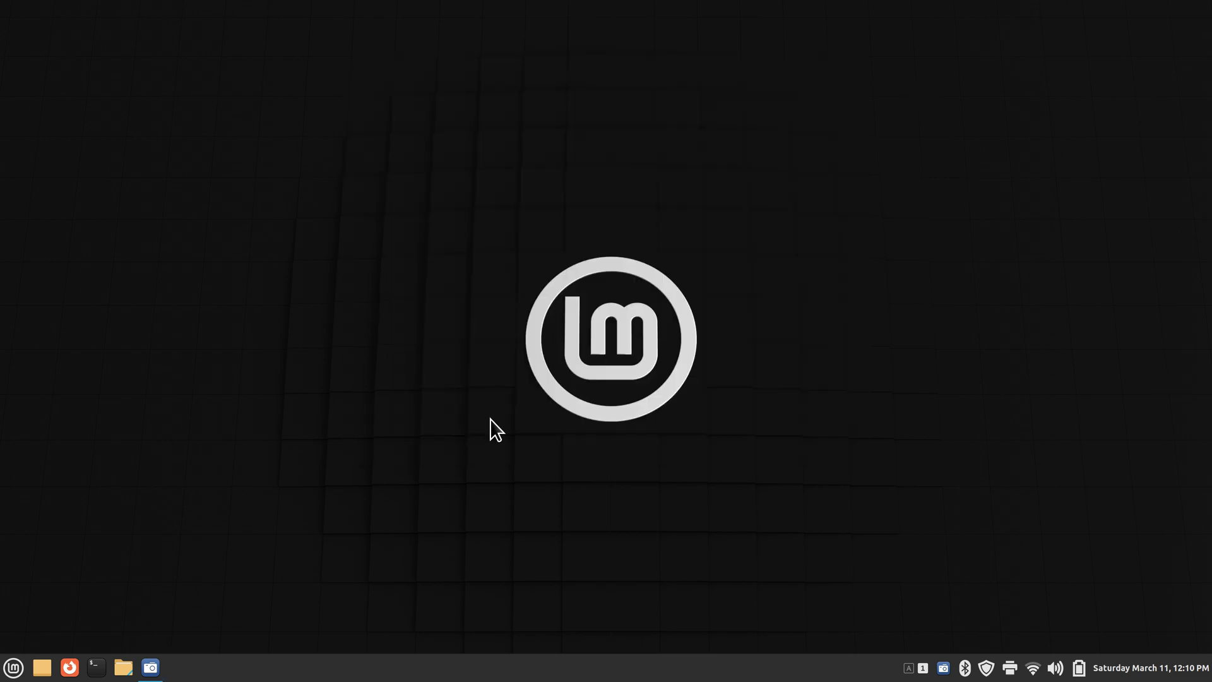
- Open the home folder in the file manager and enlarge its icons by one zoom level
click(121, 668)
click(327, 140)
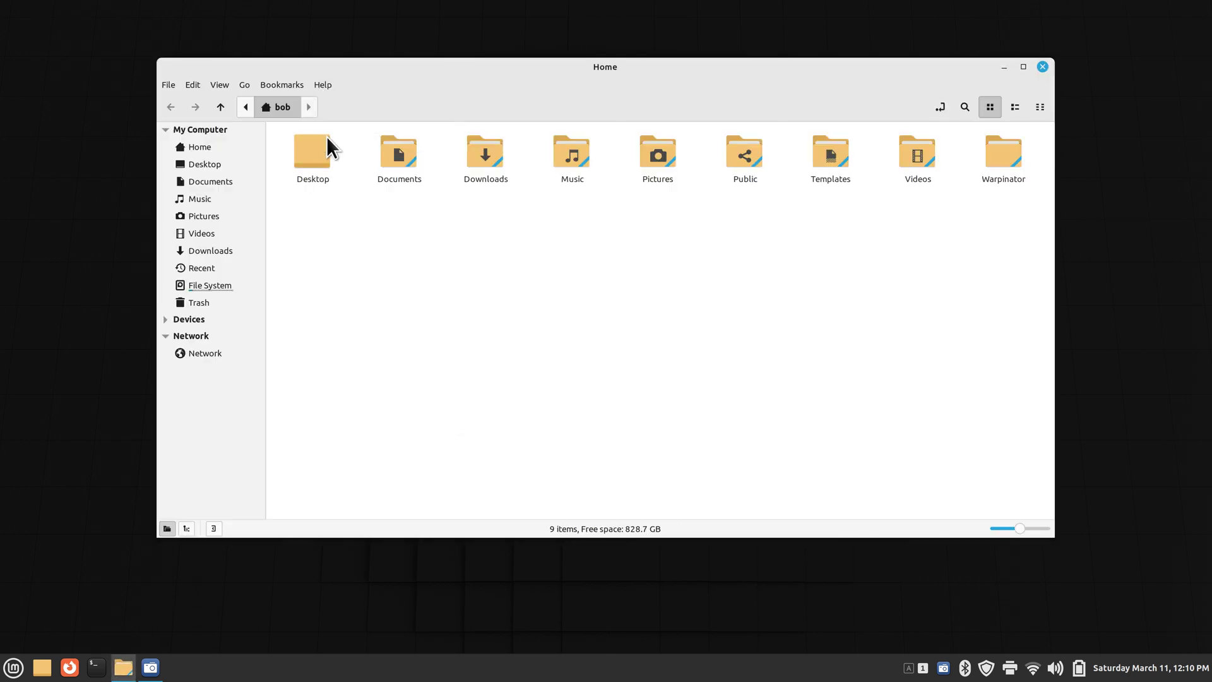
click(748, 205)
drag(586, 83, 643, 83)
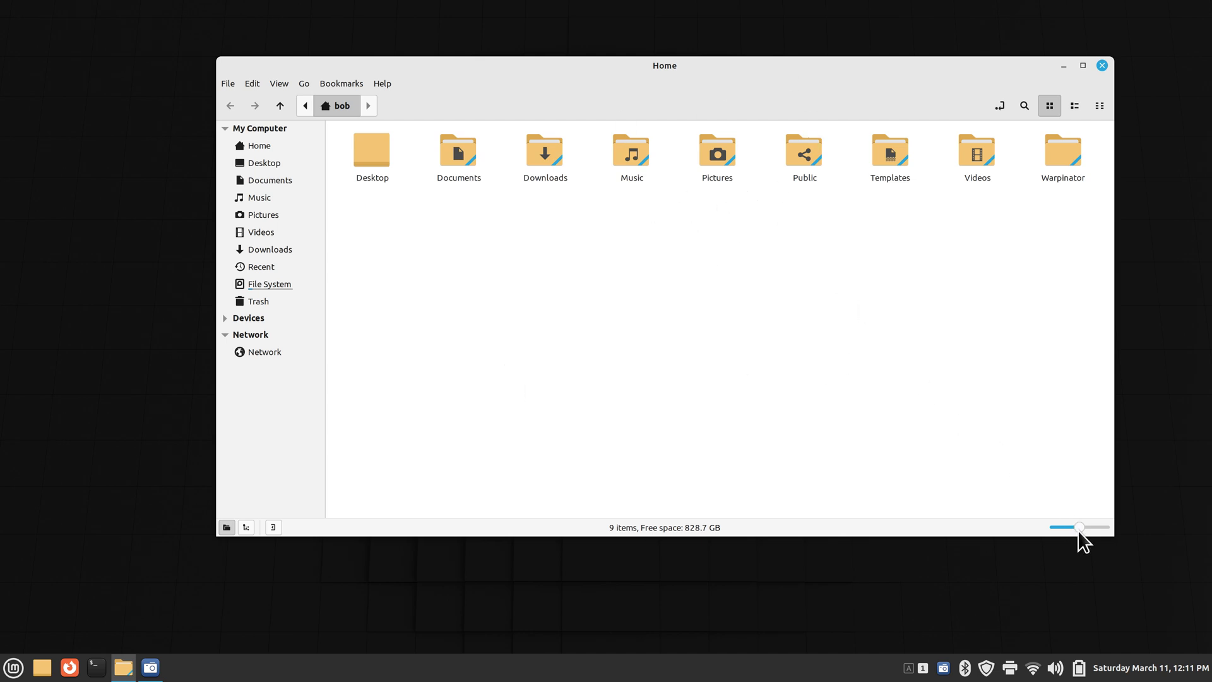
mouse_move(1079, 529)
mouse_down()
mouse_move(1062, 531)
mouse_move(1088, 534)
mouse_up()
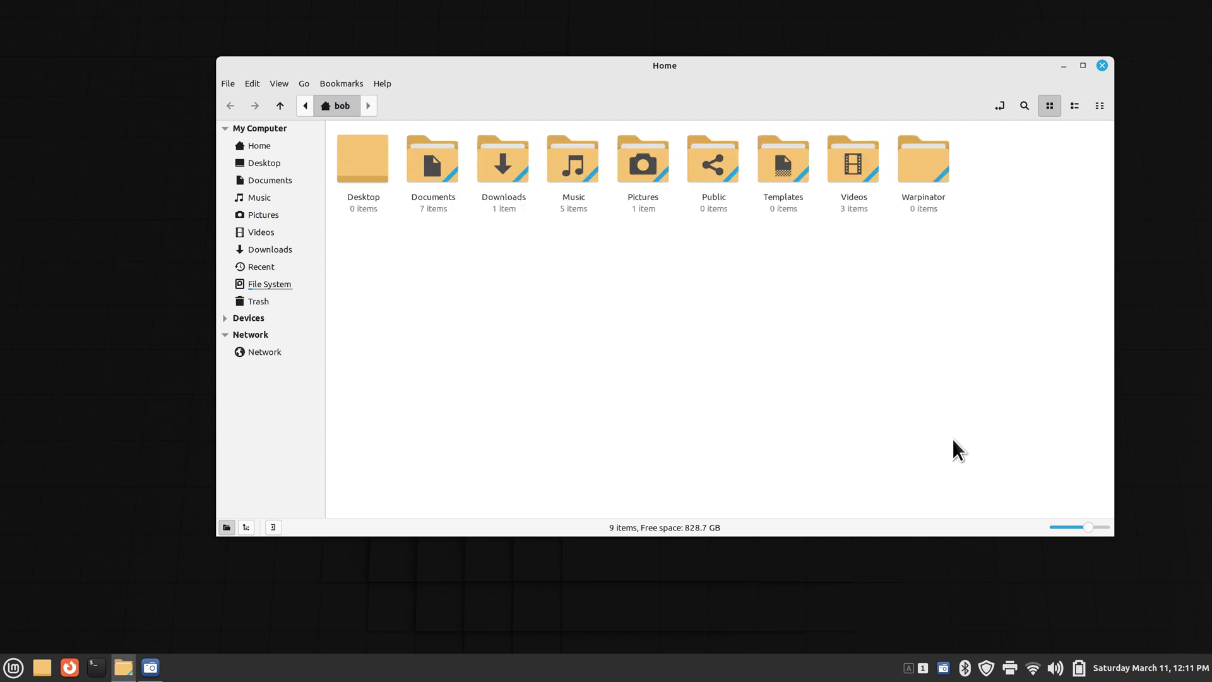
- Check the file manager's zoom commands, enlarge the home folder's icons to the maximum, and shrink them back to normal size
click(275, 82)
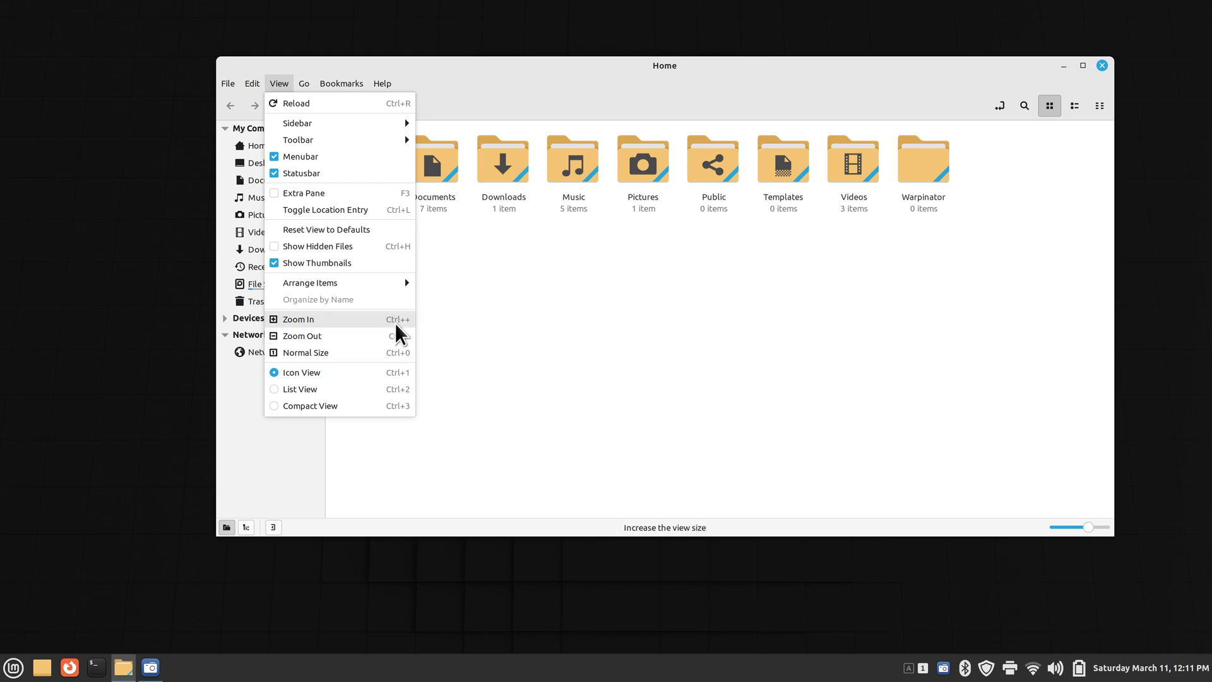
click(693, 320)
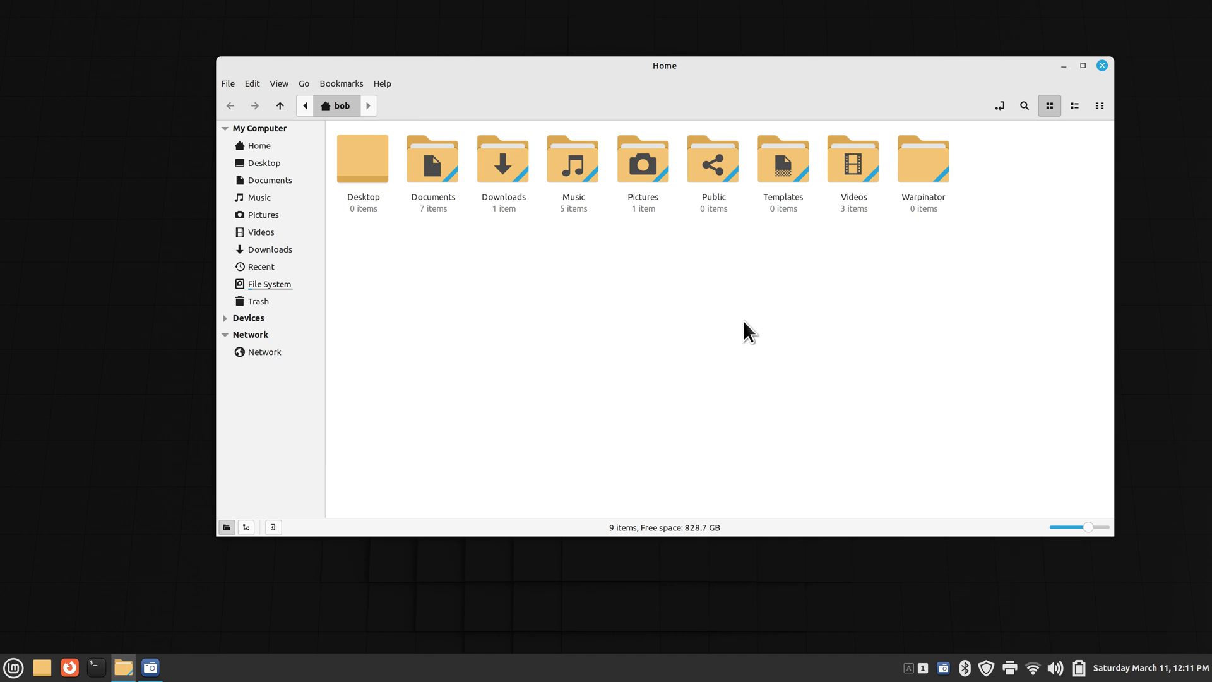
key(ctrl+plus)
key(ctrl+plus)
key(ctrl+plus)
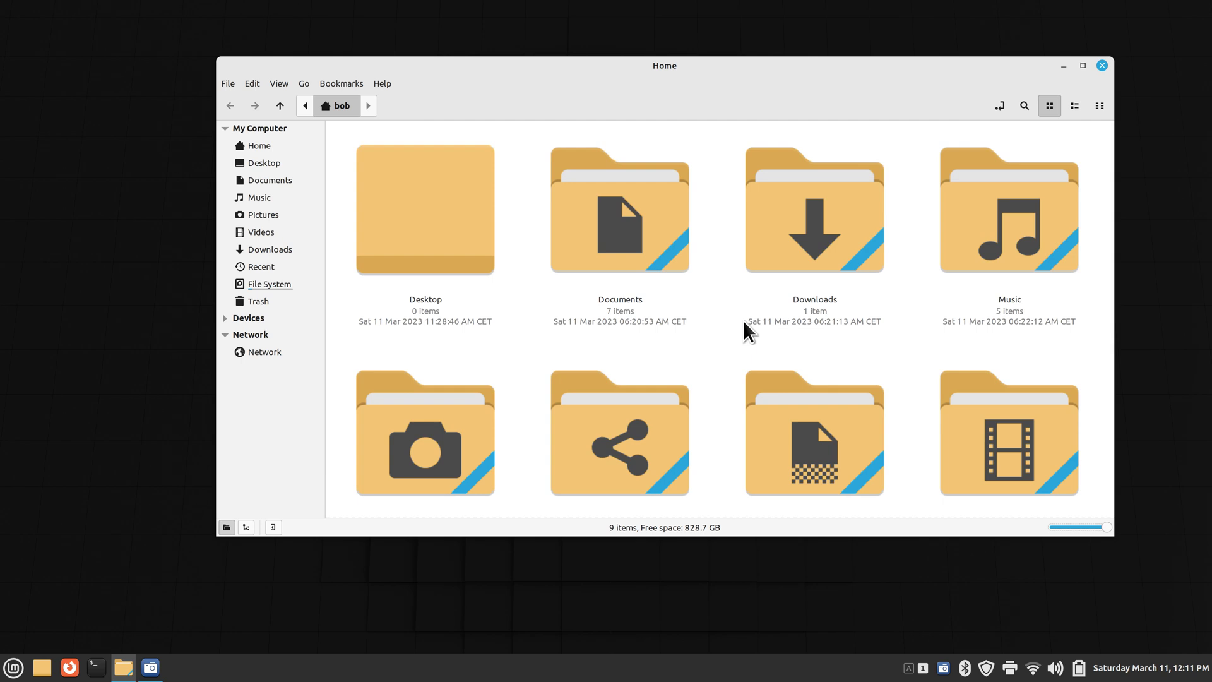
key(ctrl+minus)
key(ctrl+minus)
key(ctrl+minus)
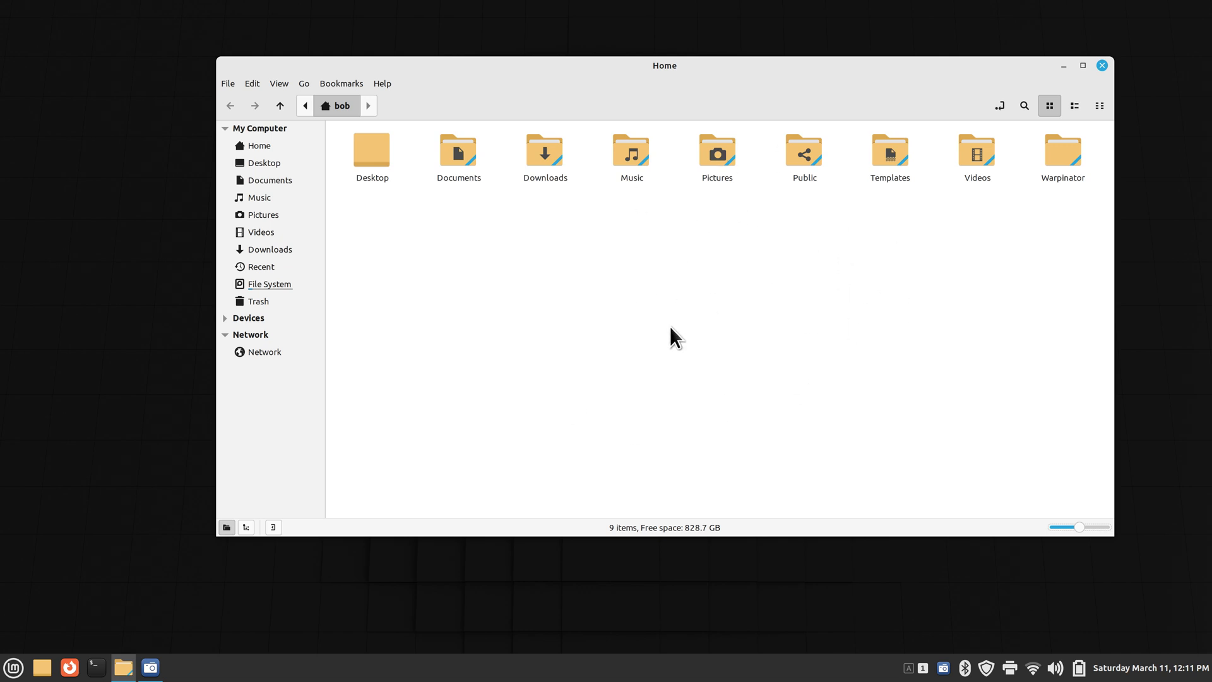
- Zoom the home folder's icons in and out repeatedly, ending one level below normal size
ctrl+scroll(741, 363, up, 3)
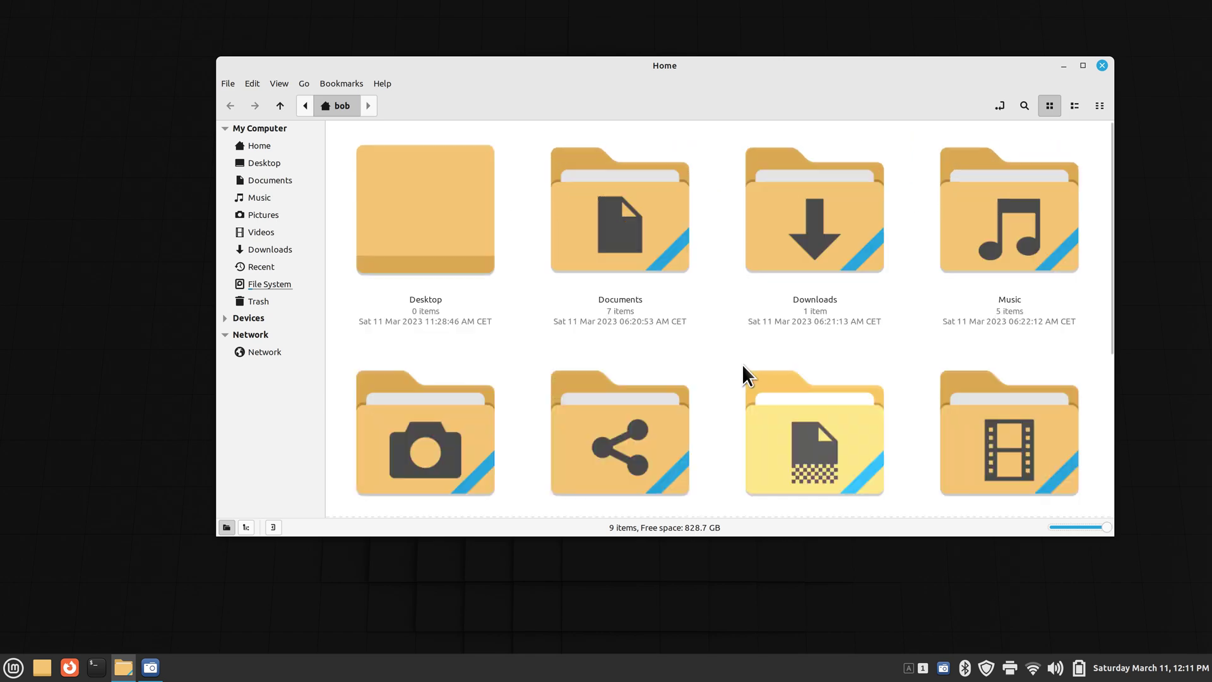
ctrl+scroll(743, 365, down, 5)
ctrl+scroll(743, 365, up, 6)
ctrl+scroll(743, 365, down, 3)
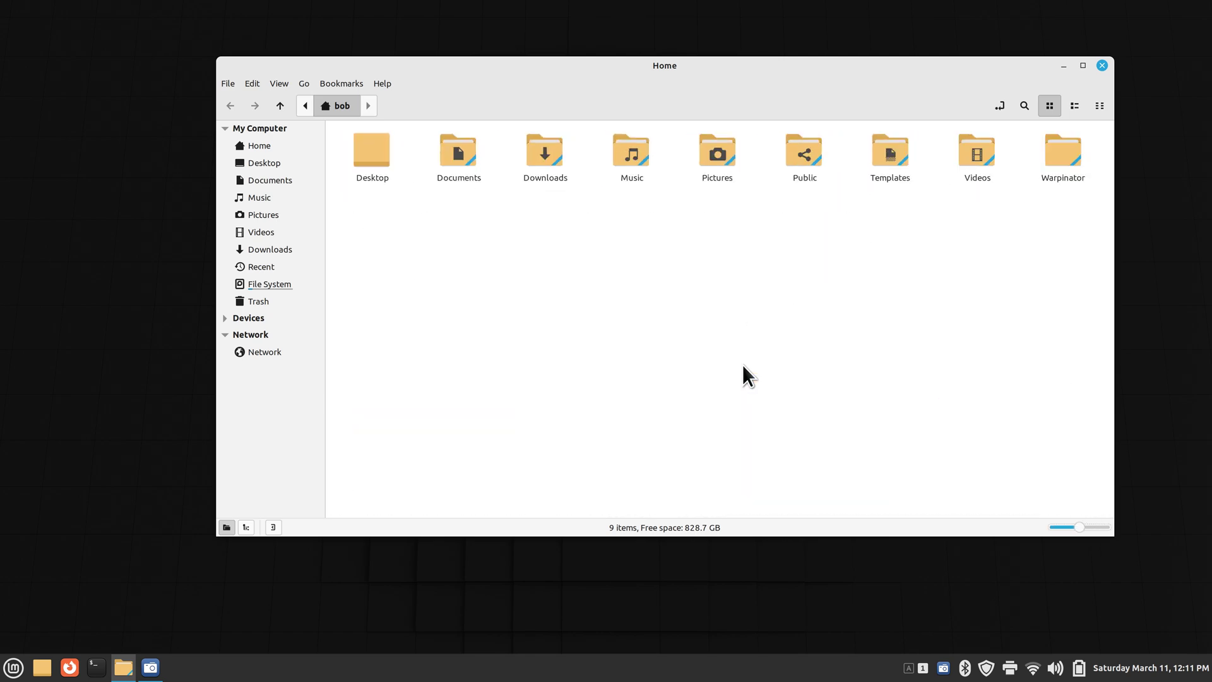
ctrl+scroll(742, 365, up, 1)
ctrl+scroll(742, 365, down, 1)
ctrl+scroll(742, 365, up, 1)
ctrl+scroll(742, 365, down, 1)
ctrl+scroll(735, 361, down, 2)
ctrl+scroll(736, 361, up, 1)
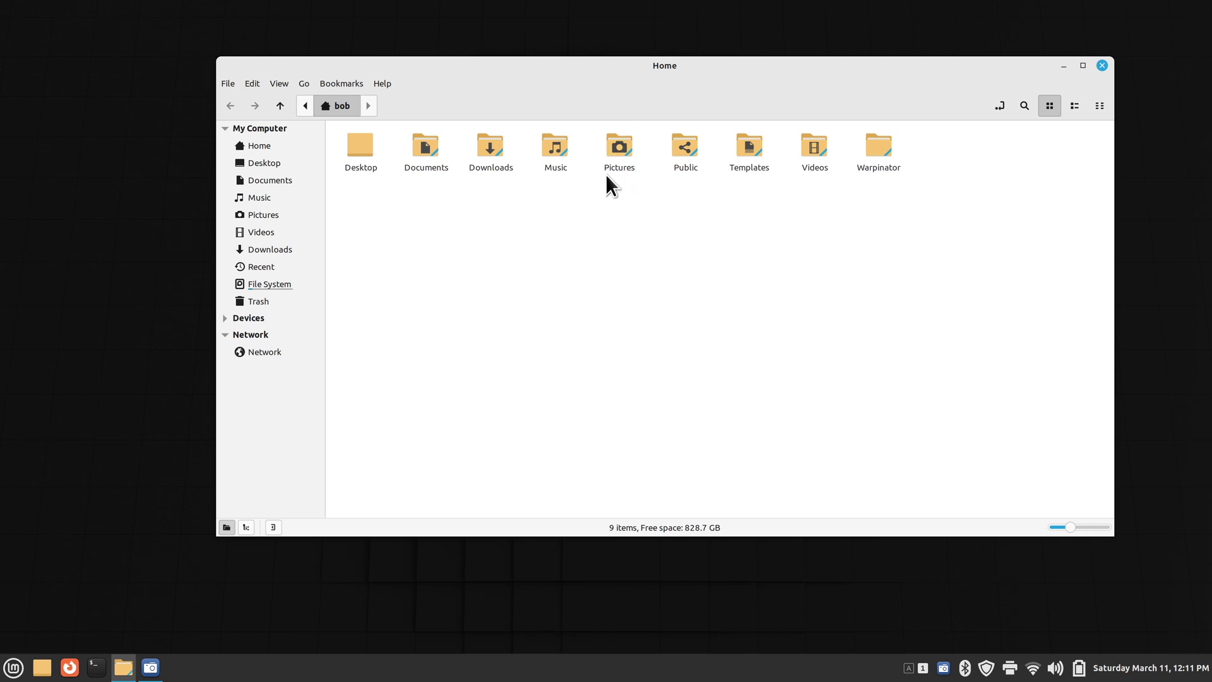
- Enlarge the home folder's icons by two levels and compare their size with the icons in Pictures and Music
click(623, 146)
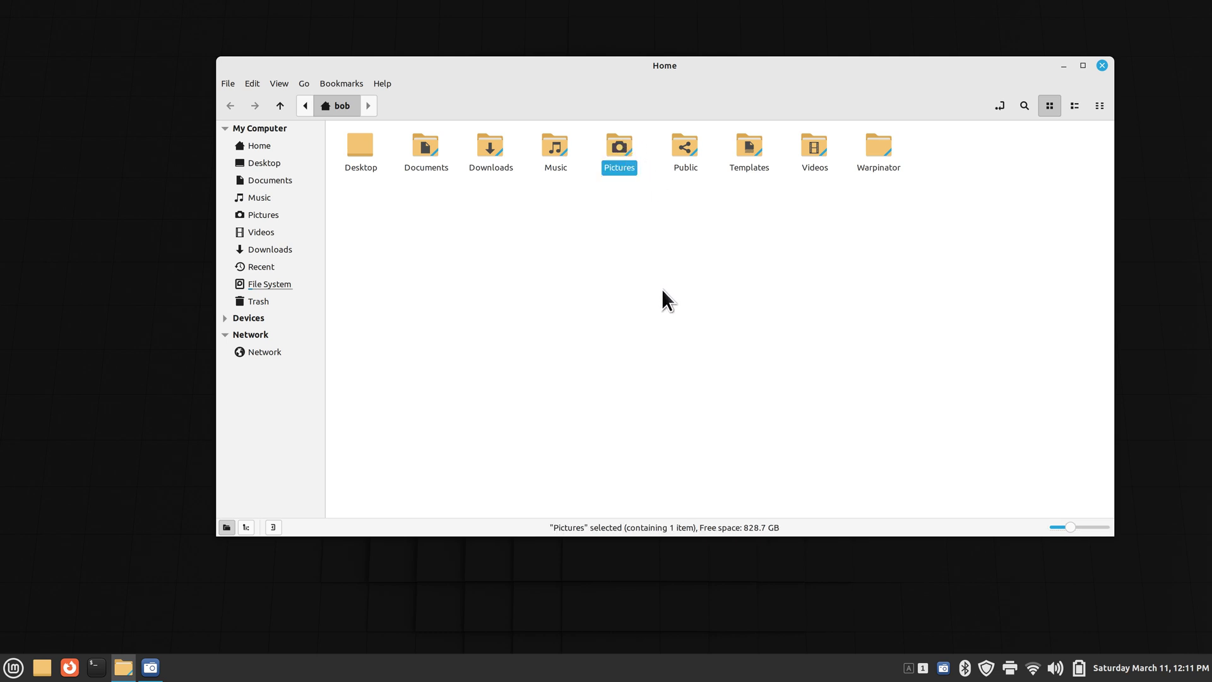
key(ctrl+plus)
key(ctrl+plus)
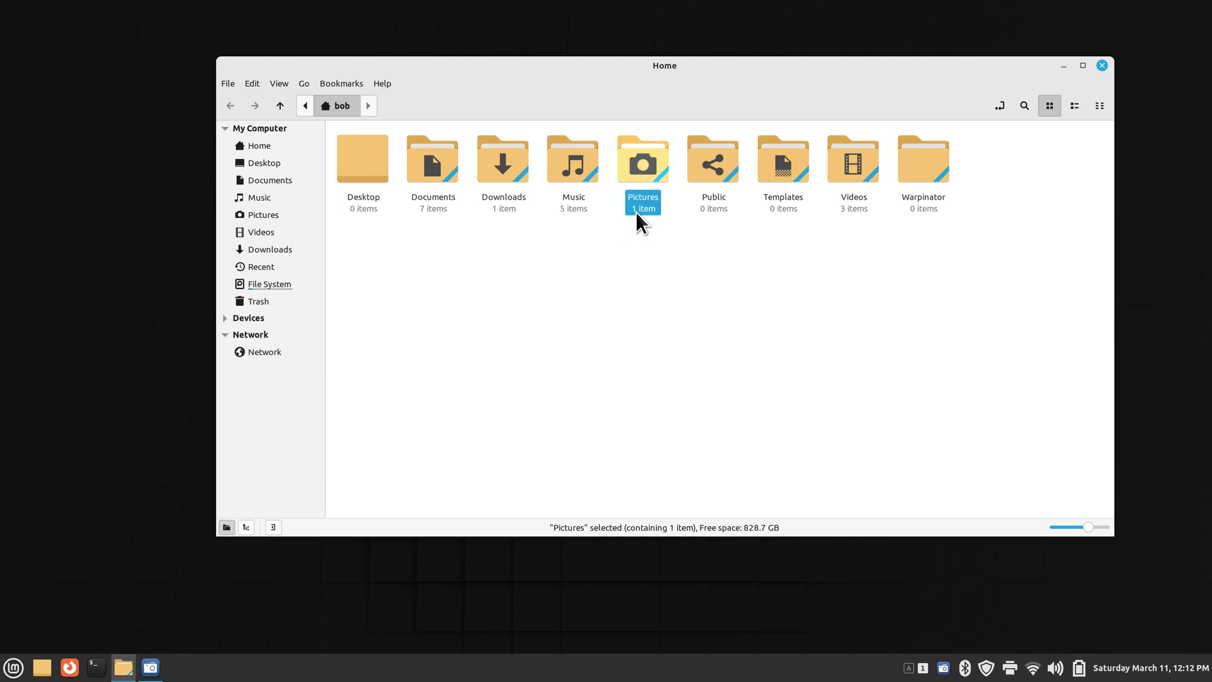
double_click(637, 165)
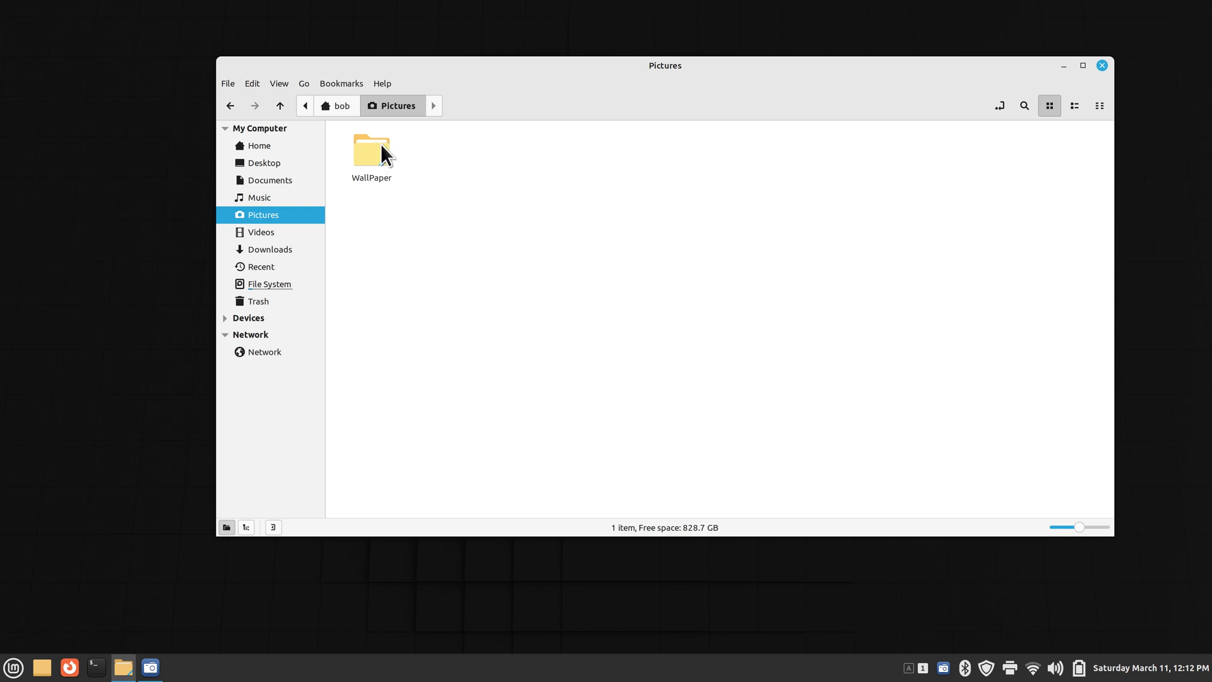
click(339, 105)
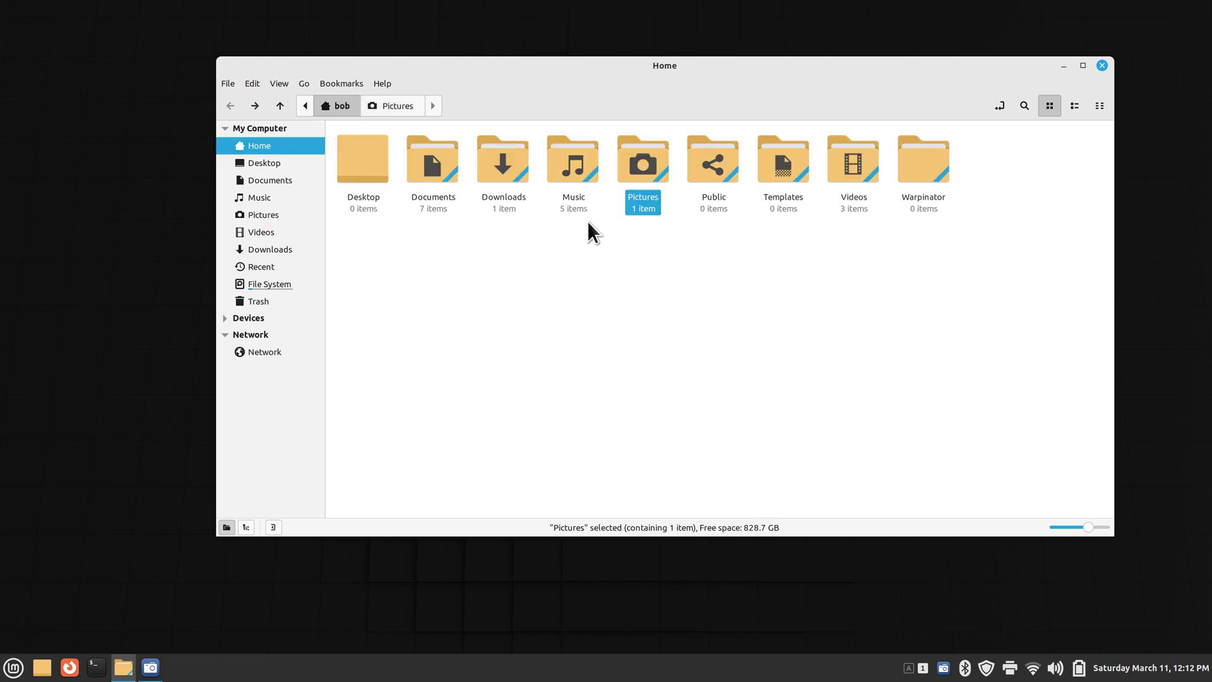
double_click(575, 161)
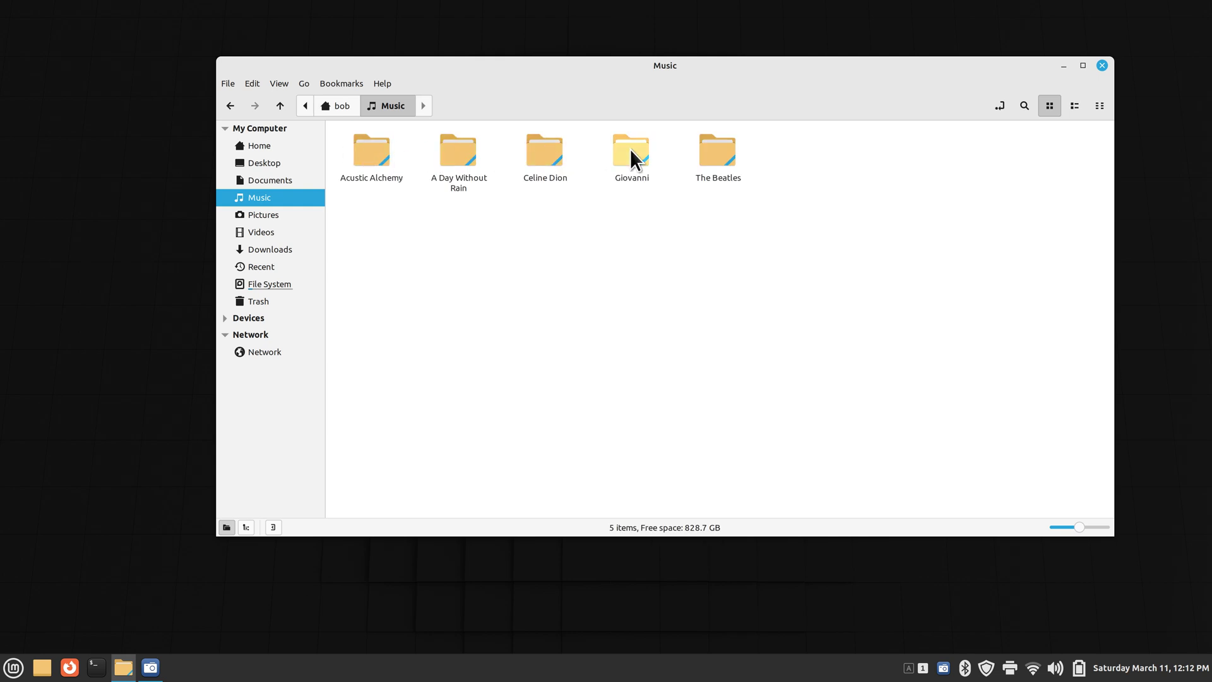
click(328, 108)
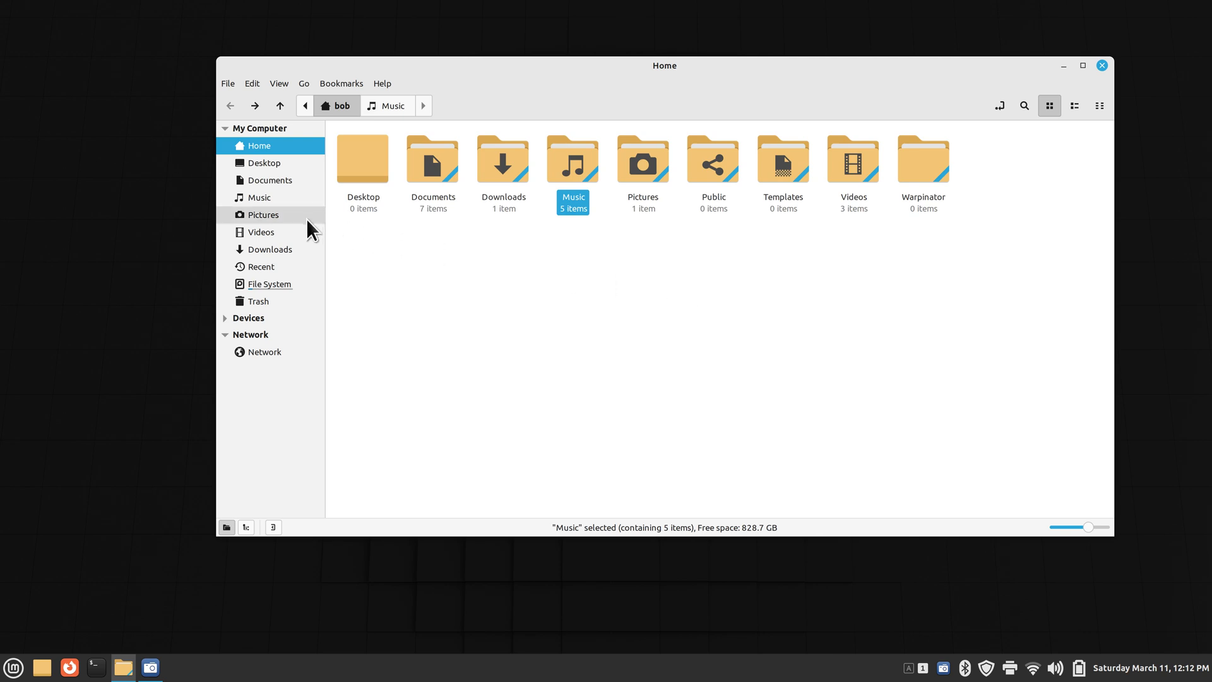
- Shrink the home folder's icons to the smallest zoom level
key(ctrl+minus)
key(ctrl+minus)
key(ctrl+minus)
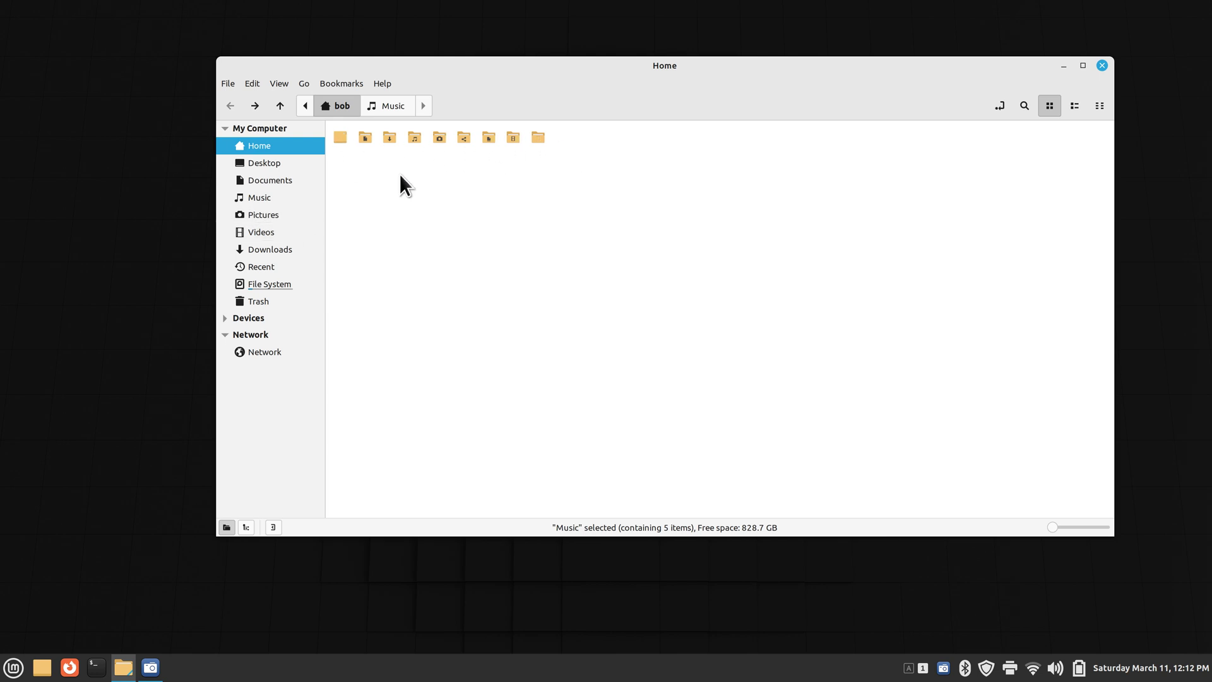
- Enlarge the thumbnails in the WallPaper folder under Pictures to the maximum, and compare its zoom level with the home folder's
click(268, 214)
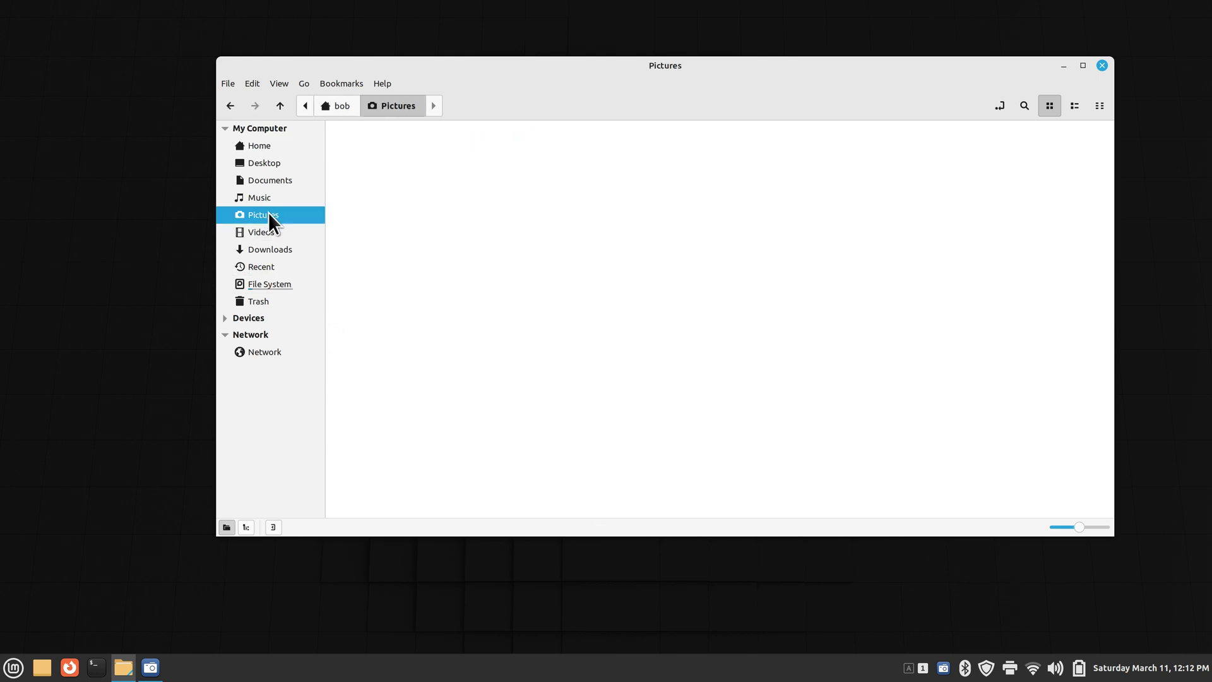
double_click(377, 152)
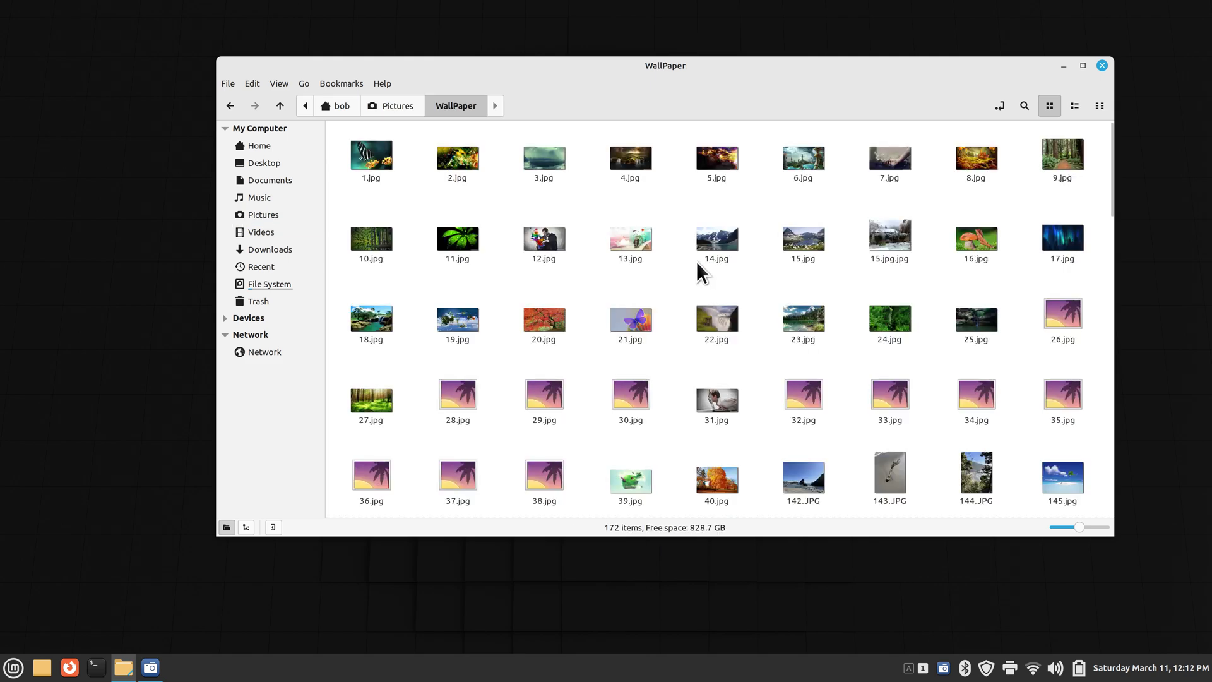
scroll(684, 278, up, 3)
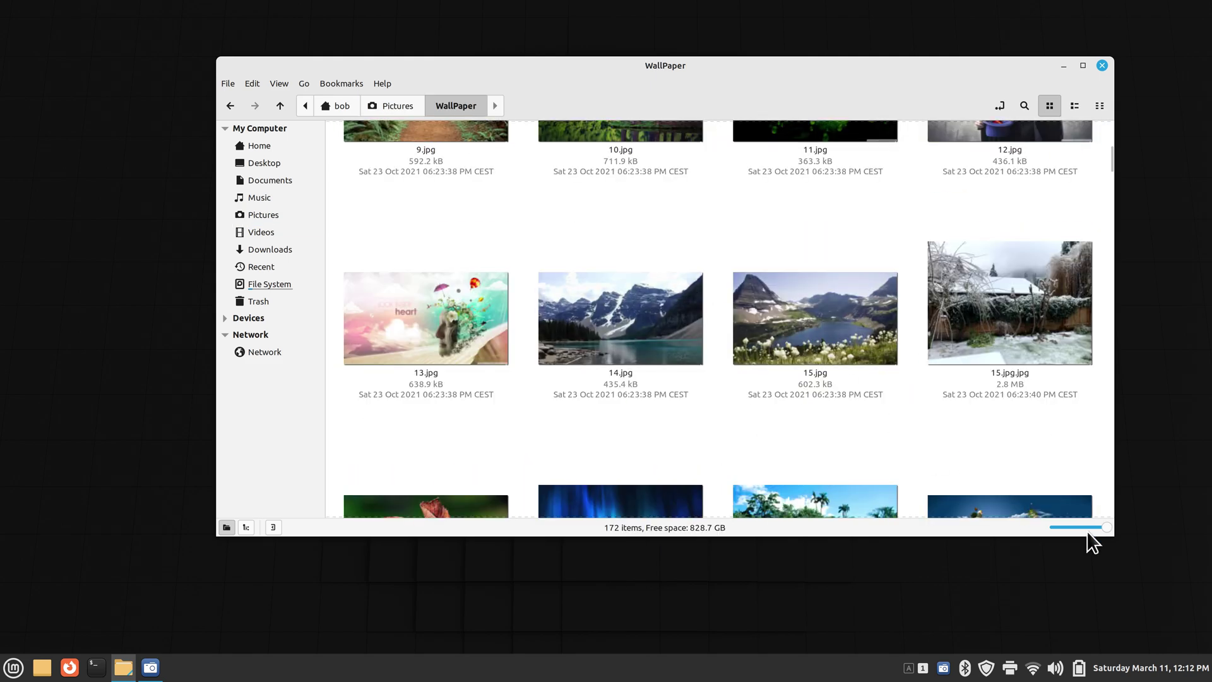
click(276, 146)
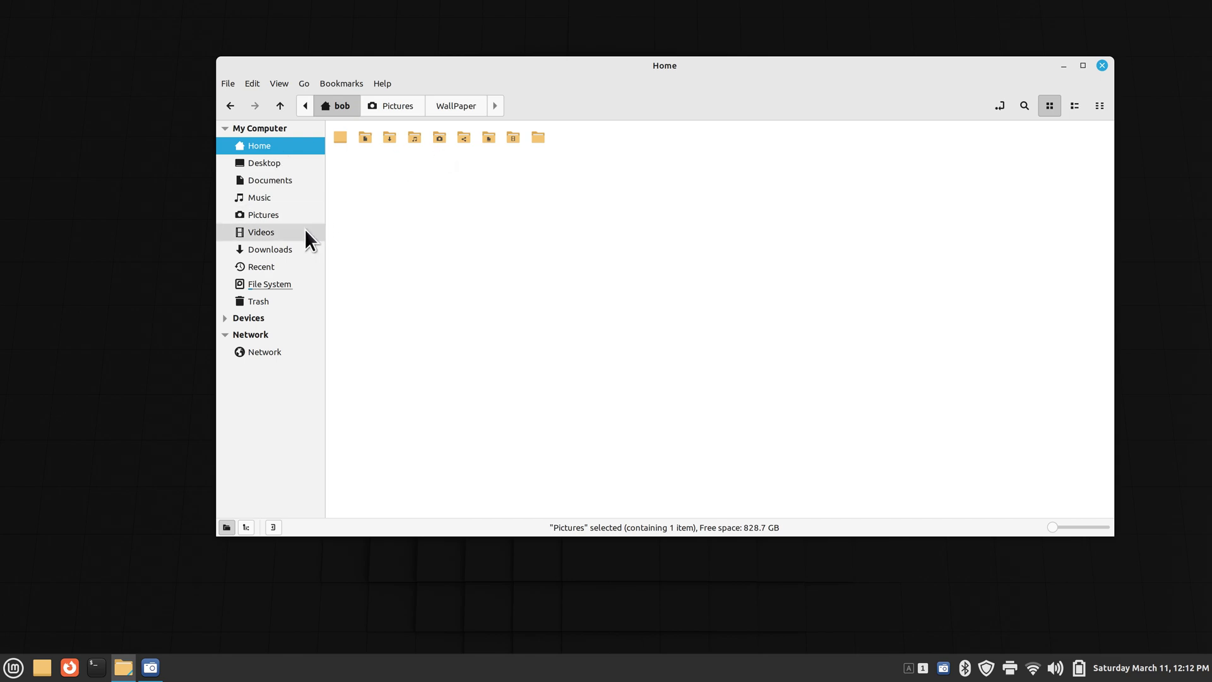
click(226, 108)
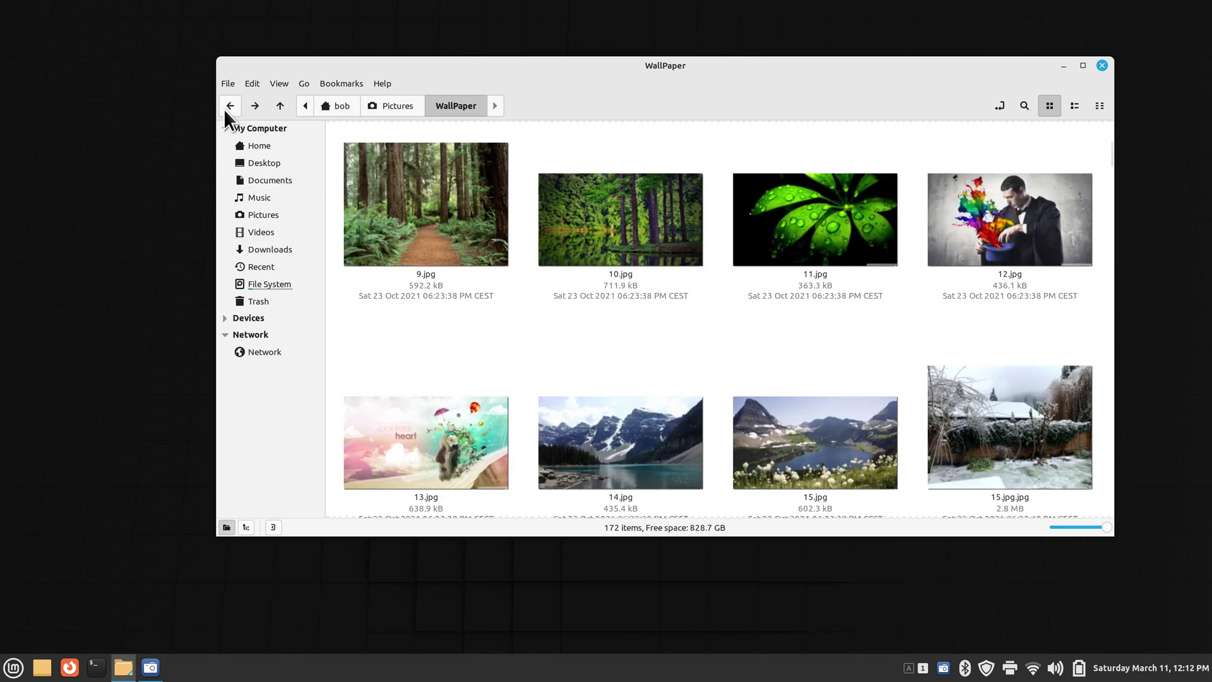
click(268, 146)
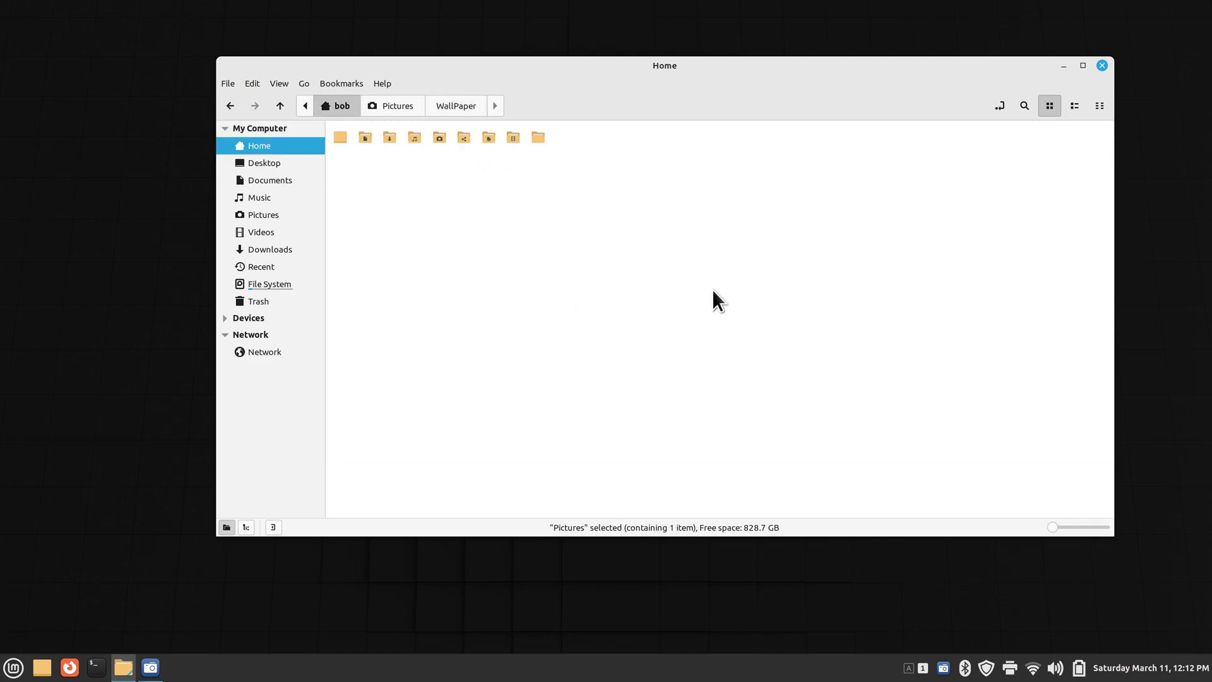
- Enlarge the home folder's icons to one level below the maximum zoom
scroll(734, 302, up, 3)
scroll(764, 281, down, 1)
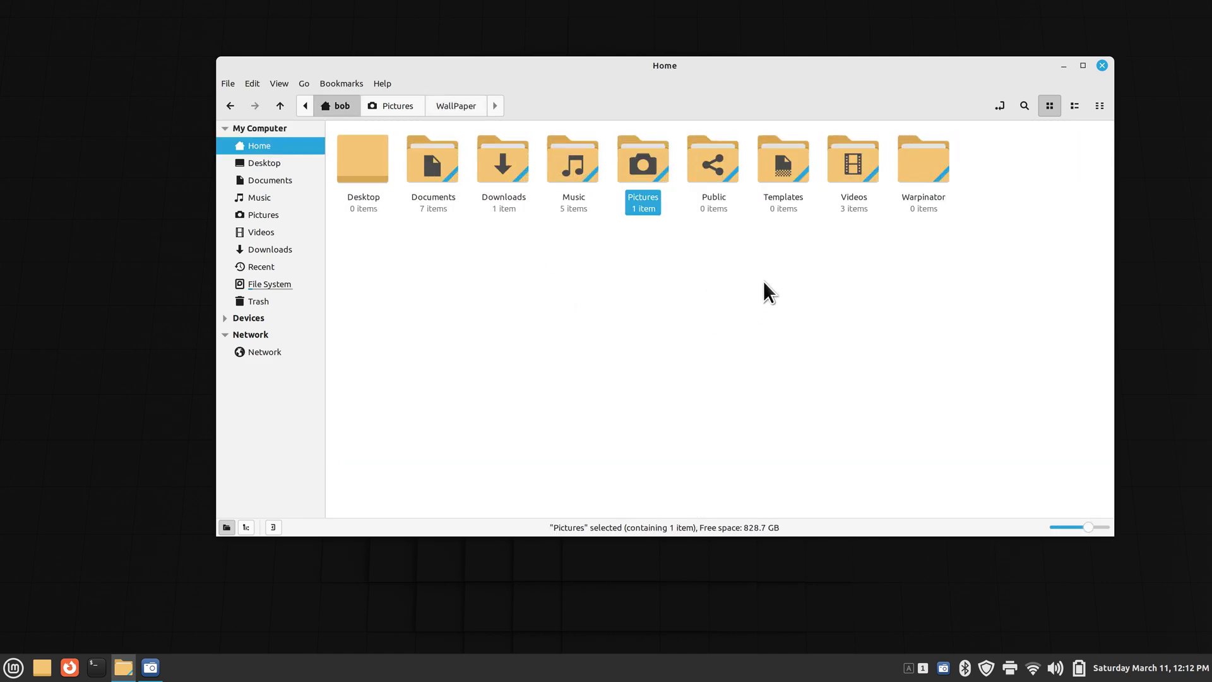
scroll(764, 282, up, 1)
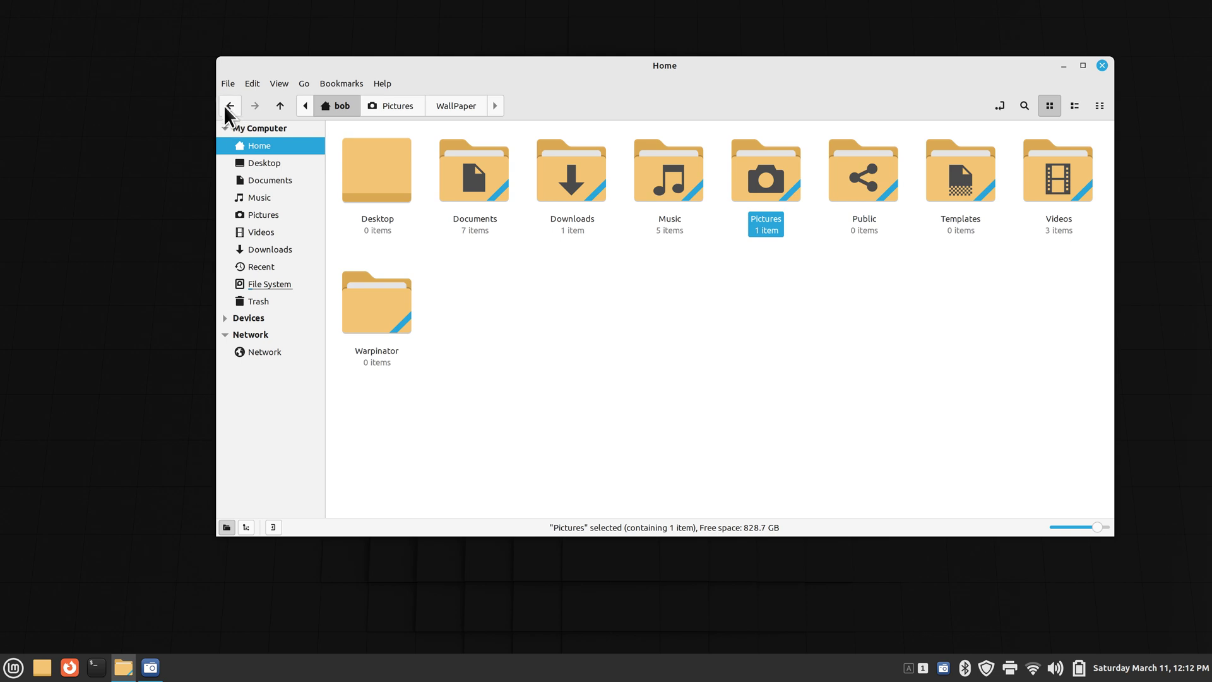
- Open the WallPaper folder under Pictures and shrink its thumbnails by three zoom levels
click(278, 216)
double_click(370, 155)
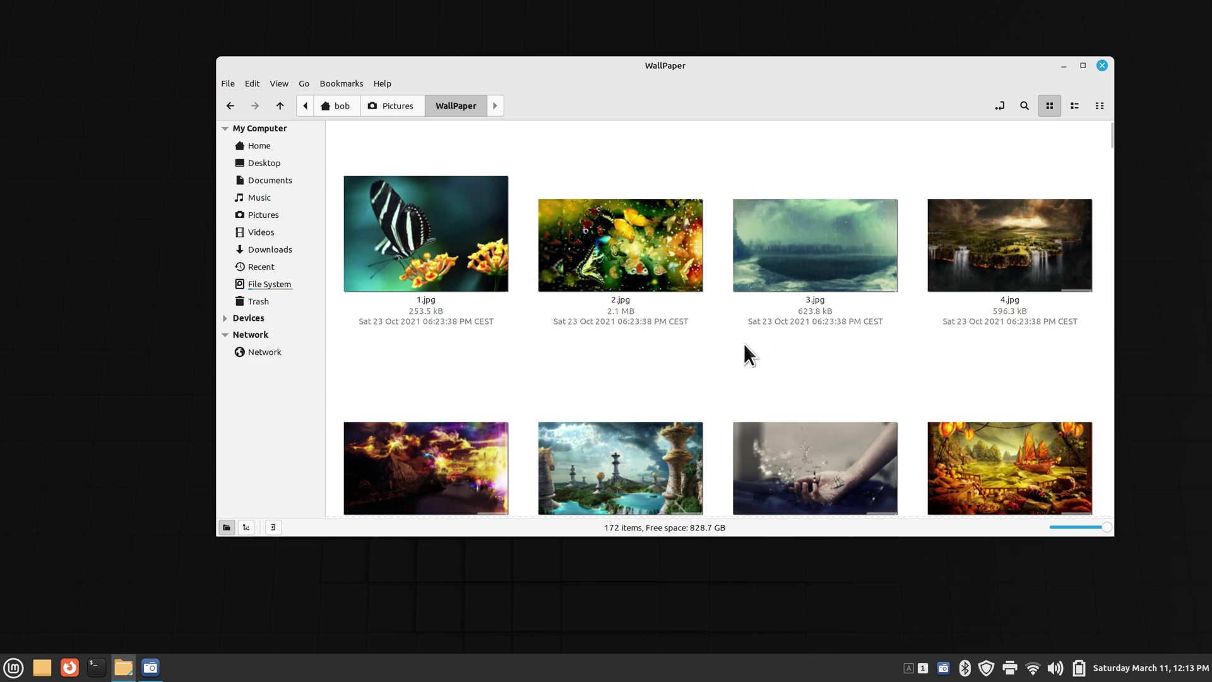
key(ctrl+minus)
key(ctrl+minus)
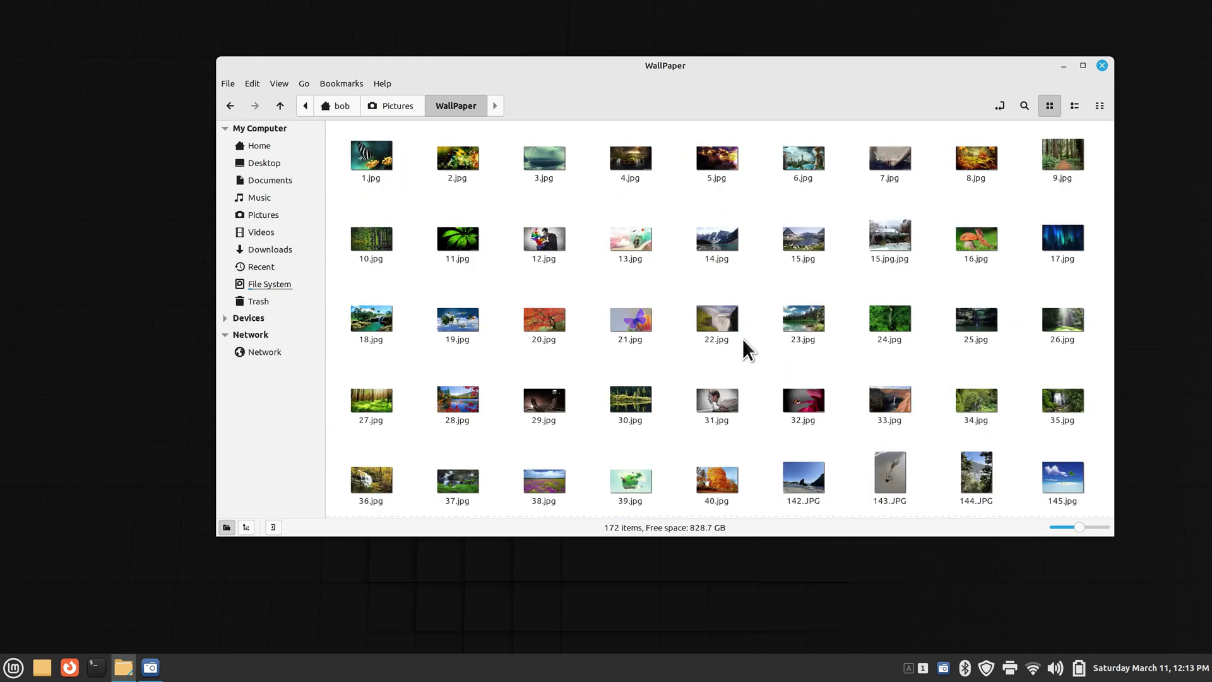
key(ctrl+plus)
key(ctrl+minus)
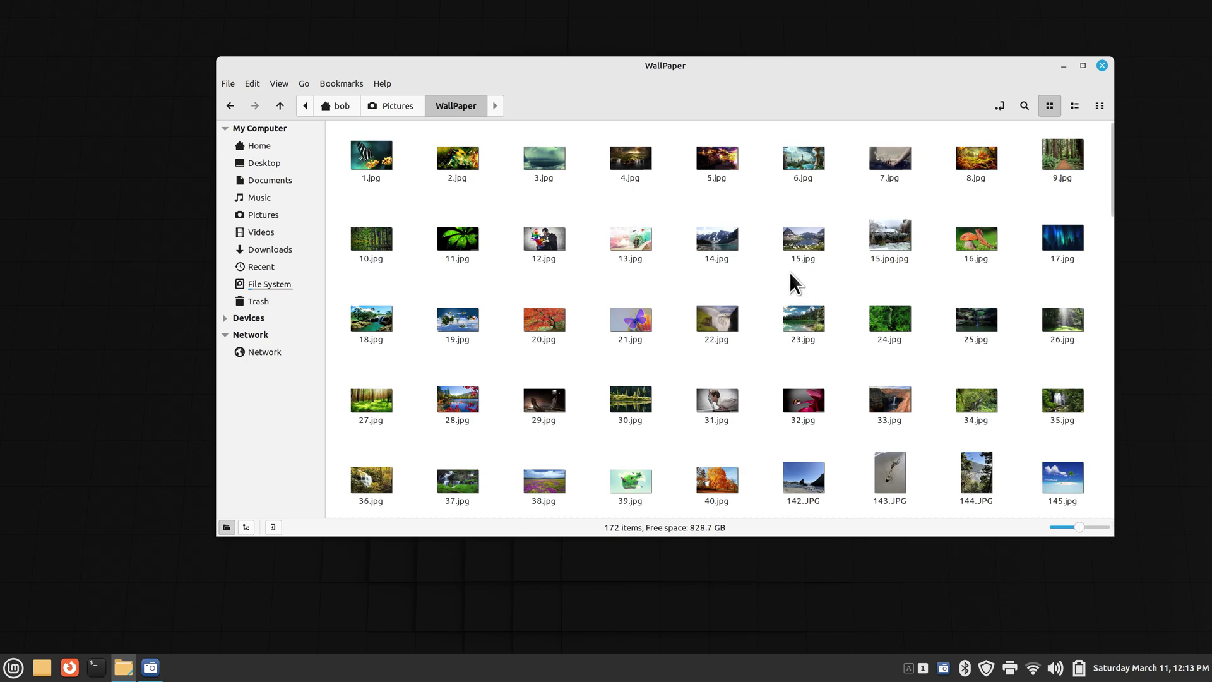
- Browse the WallPaper thumbnails and quick-preview 12.jpg and 16.jpg, closing each preview
scroll(775, 286, down, 5)
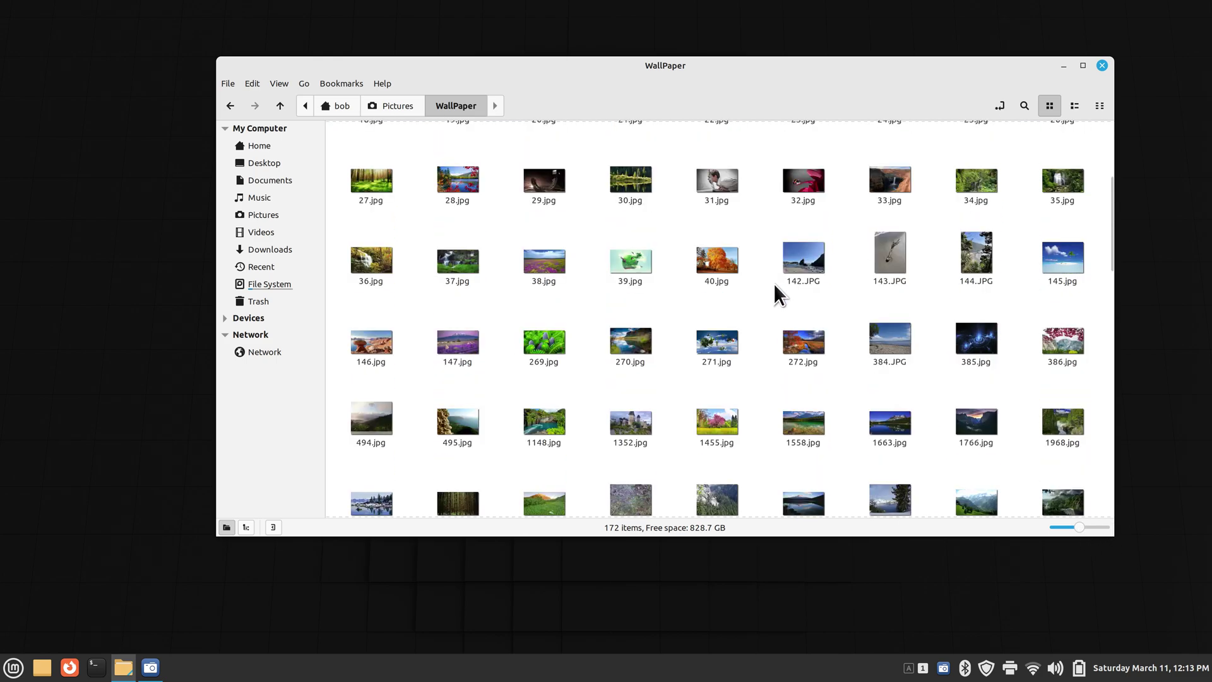
scroll(774, 283, up, 5)
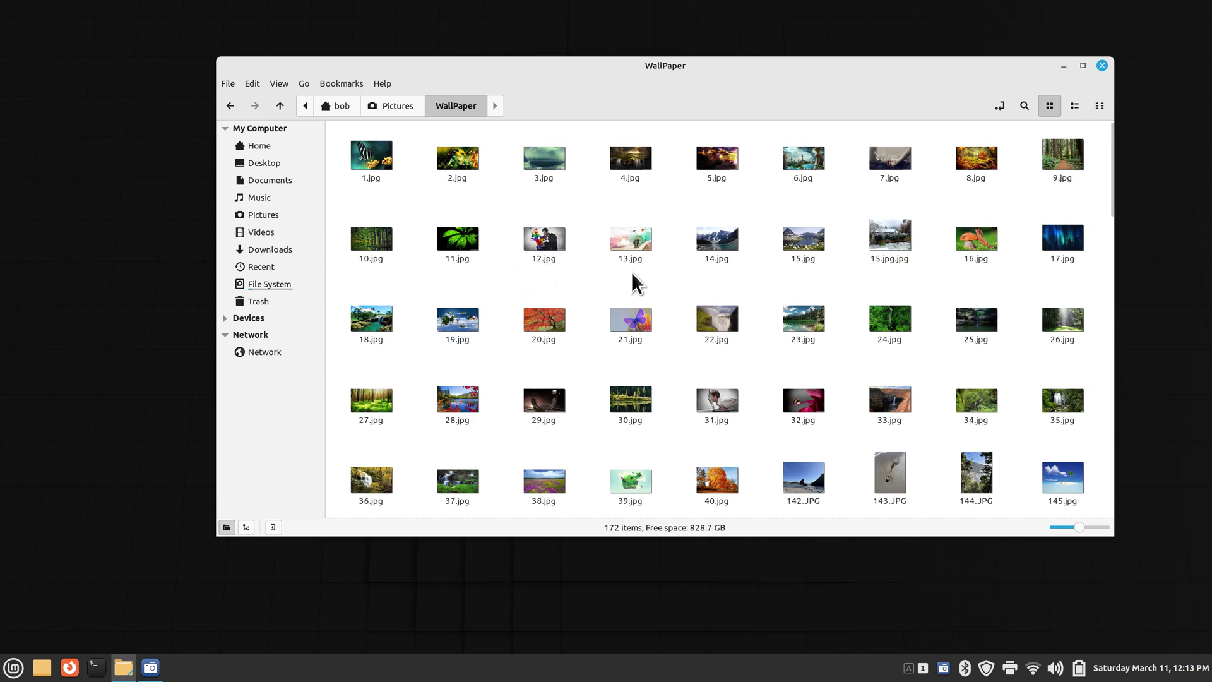
click(545, 241)
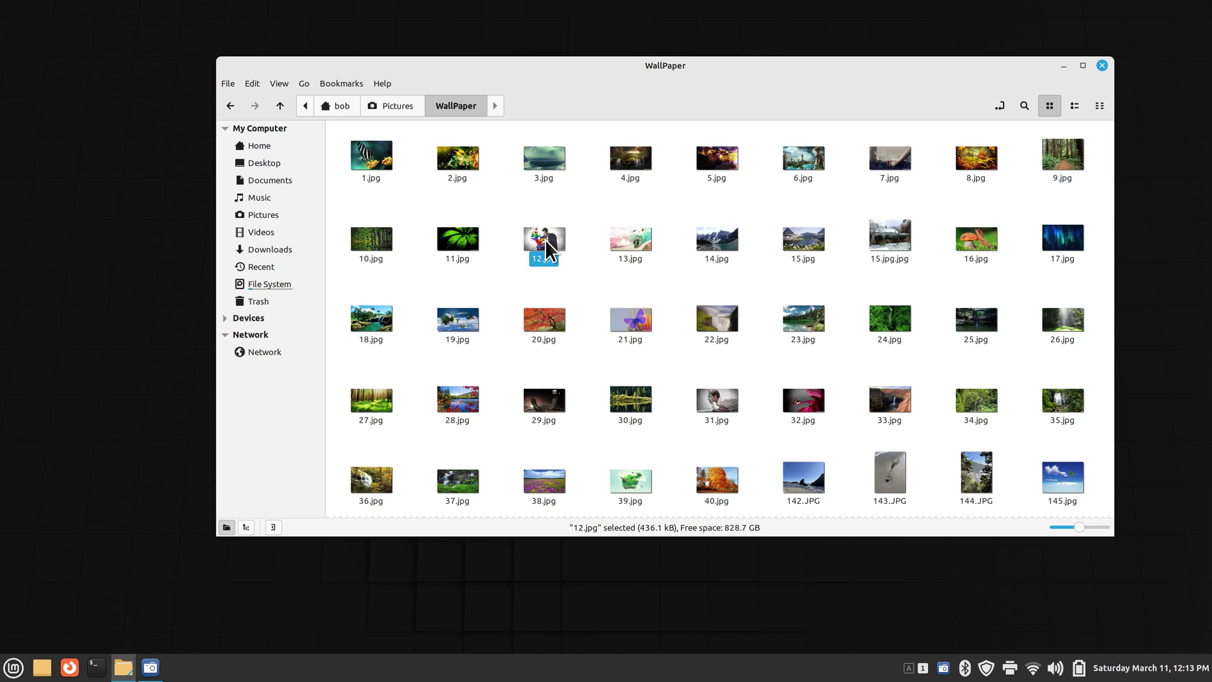
key(space)
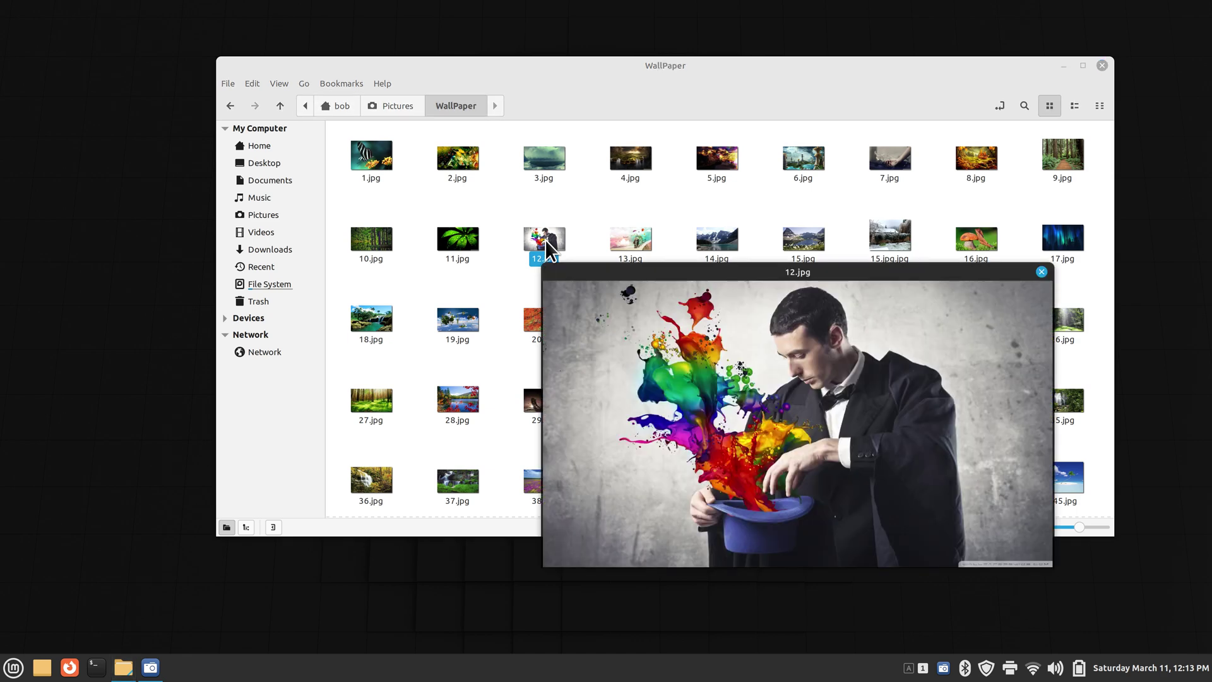
key(space)
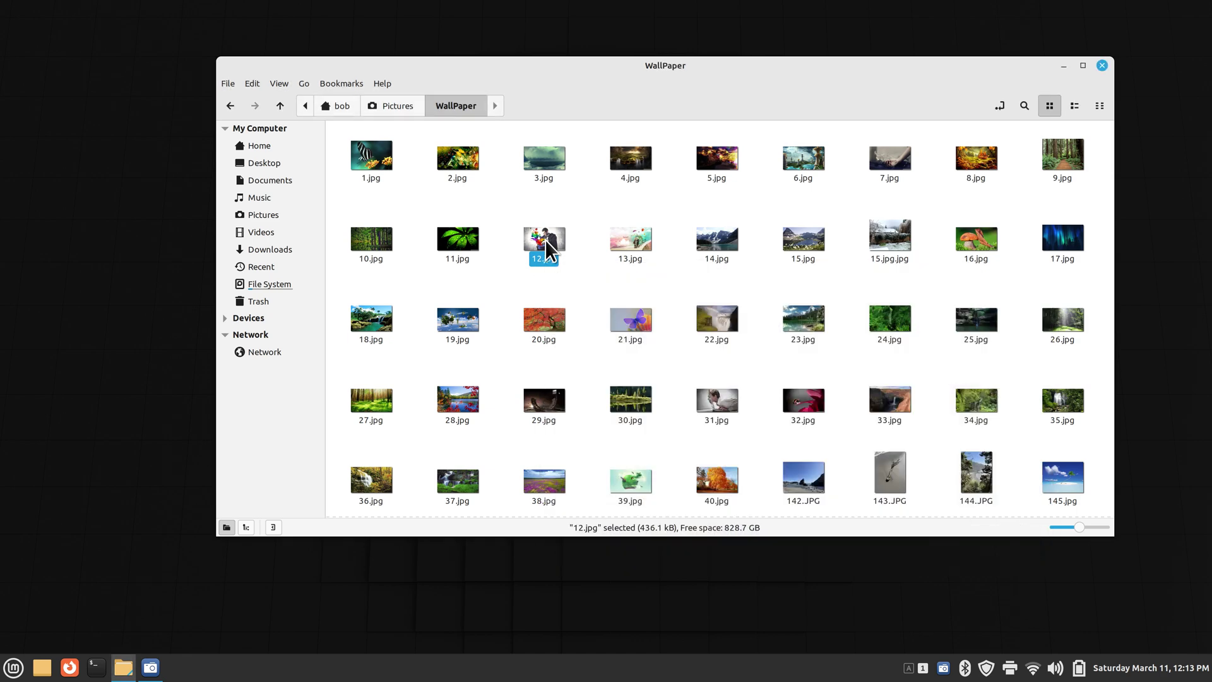
click(981, 243)
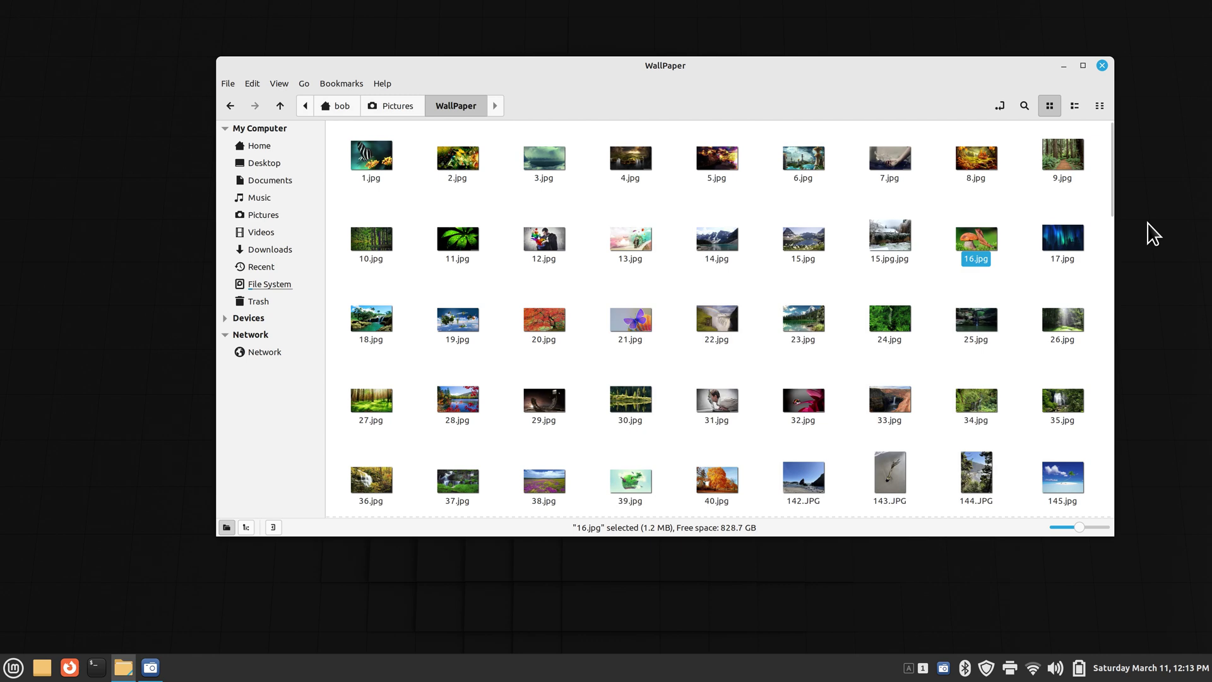
key(space)
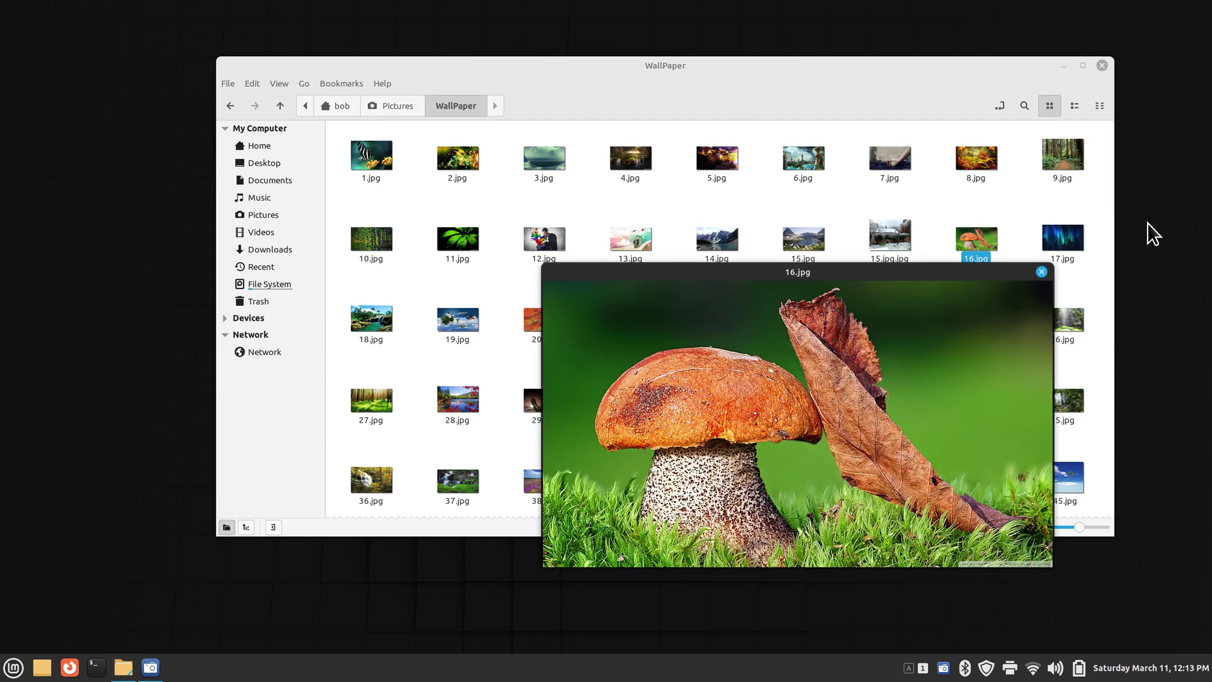
key(space)
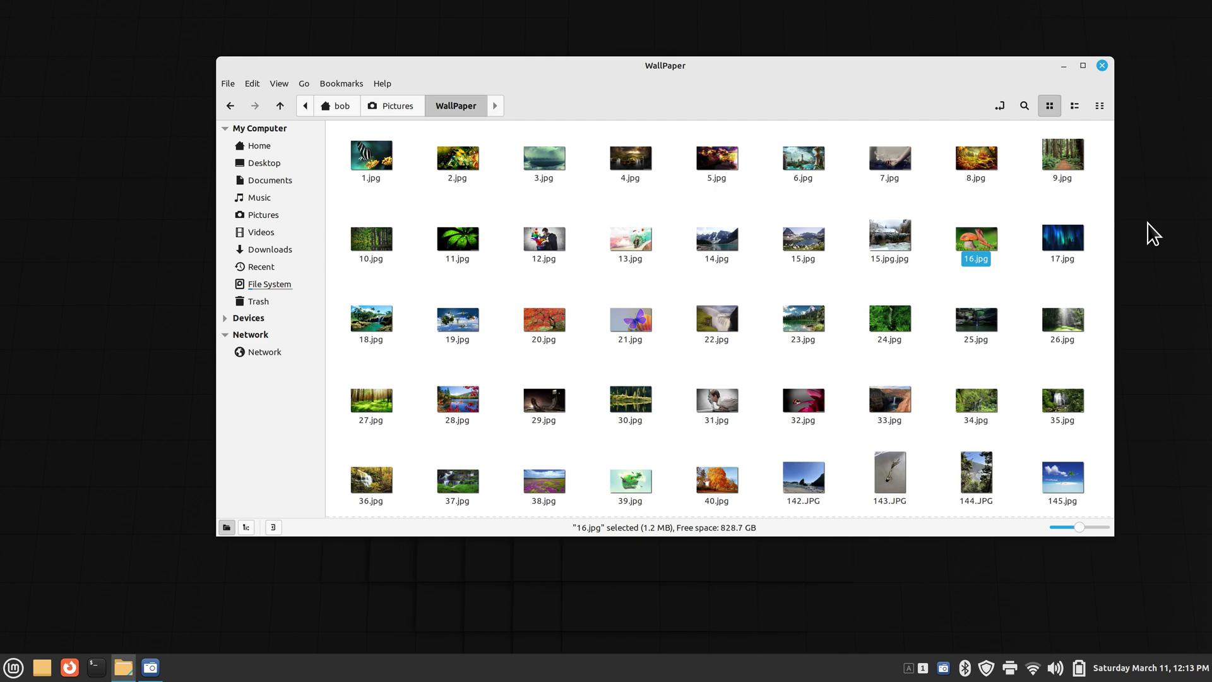
- Preview 31.jpg in full screen and close it, and briefly preview 12.jpg again
click(721, 400)
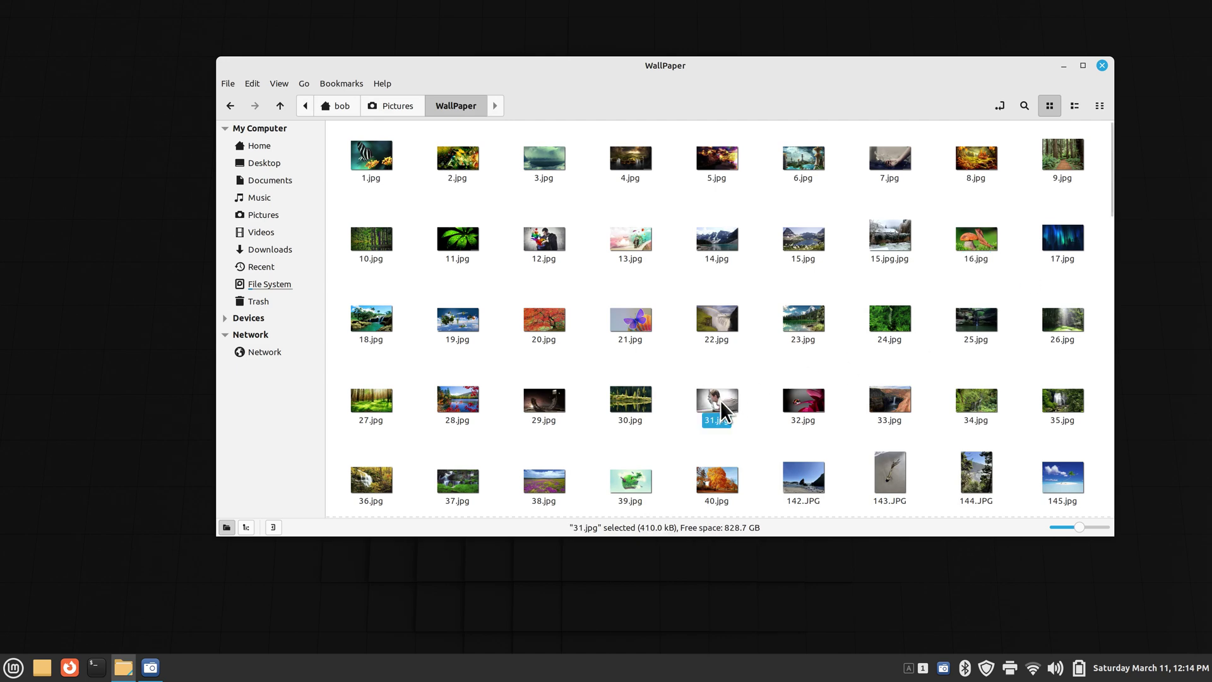
key(space)
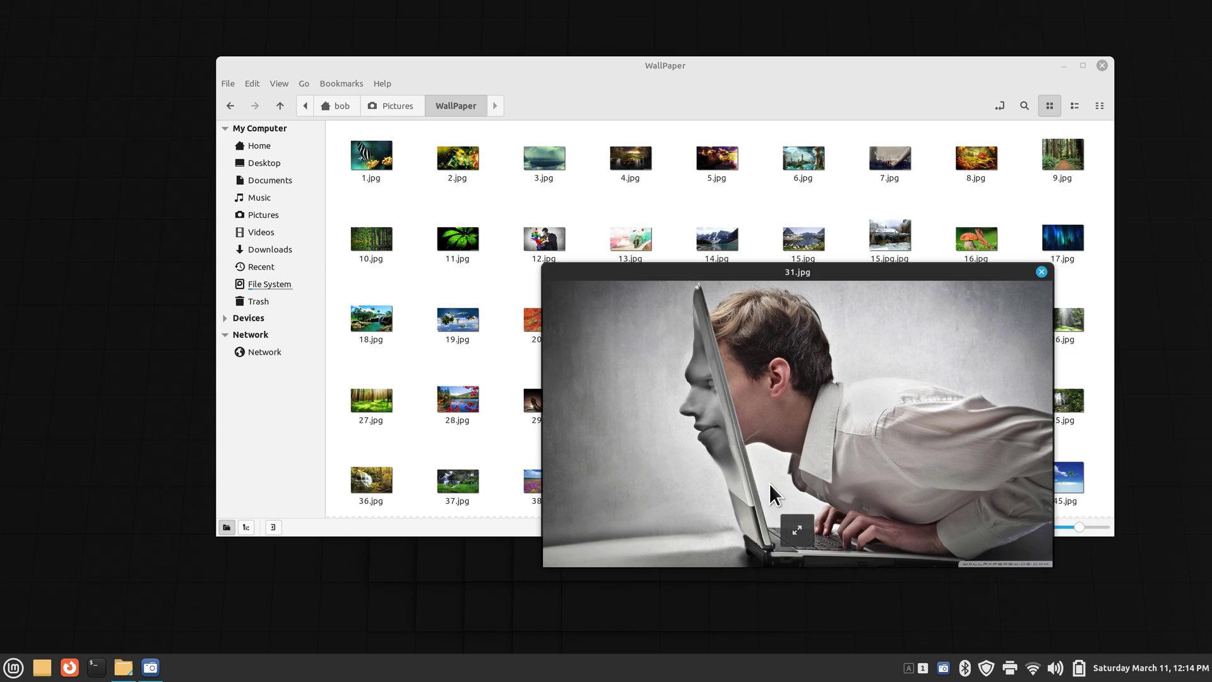
click(798, 531)
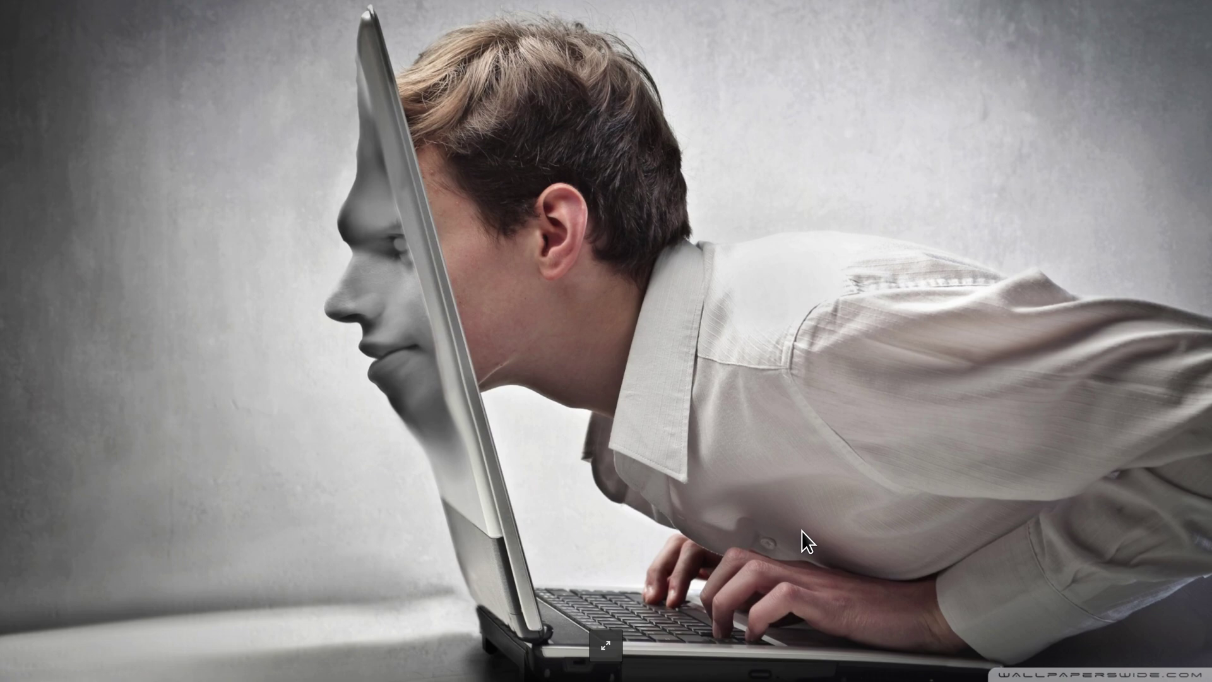
key(Escape)
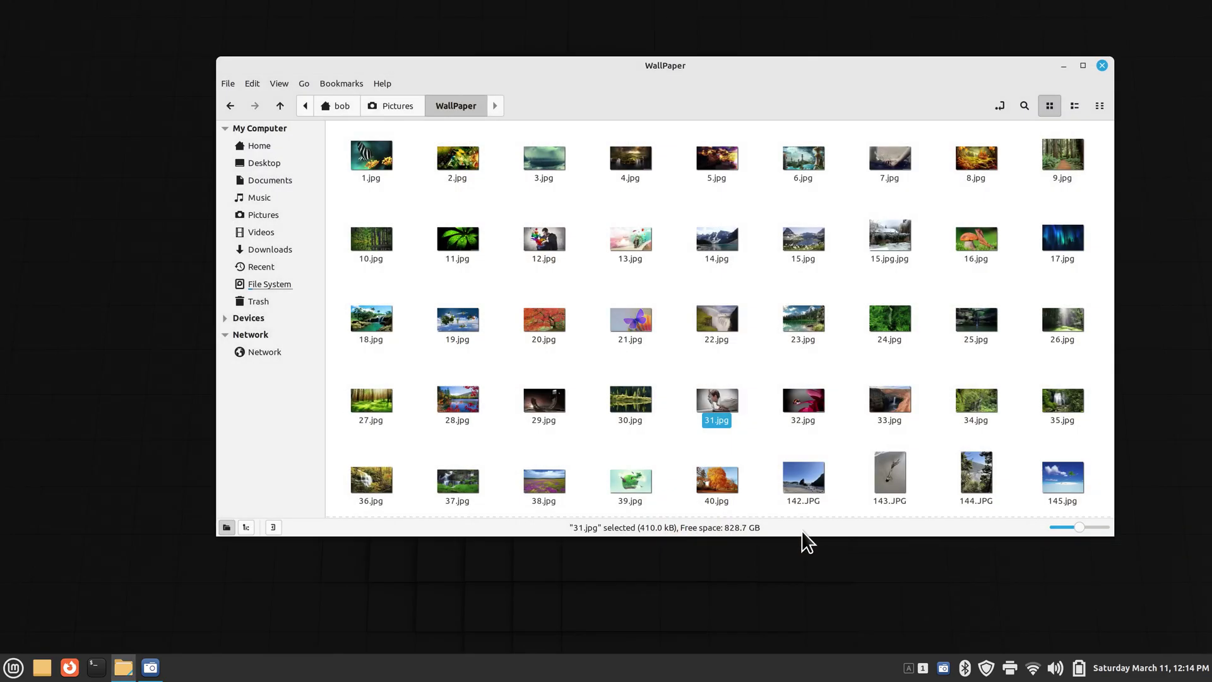
click(528, 235)
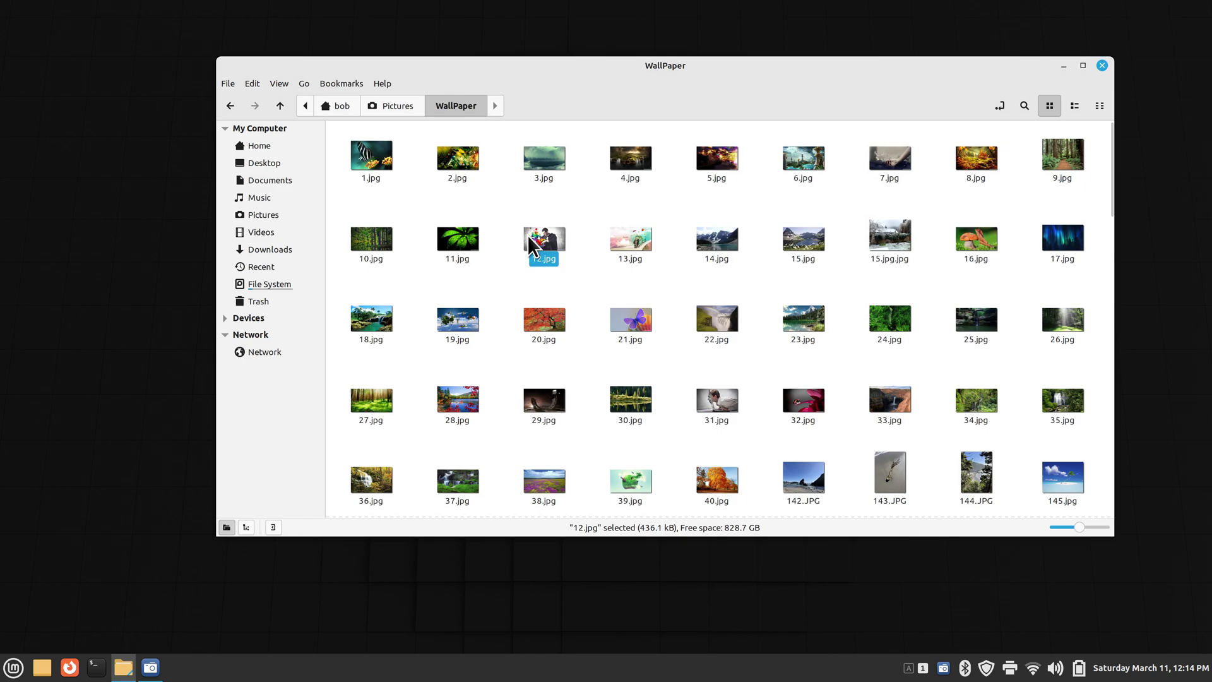
key(space)
key(space)
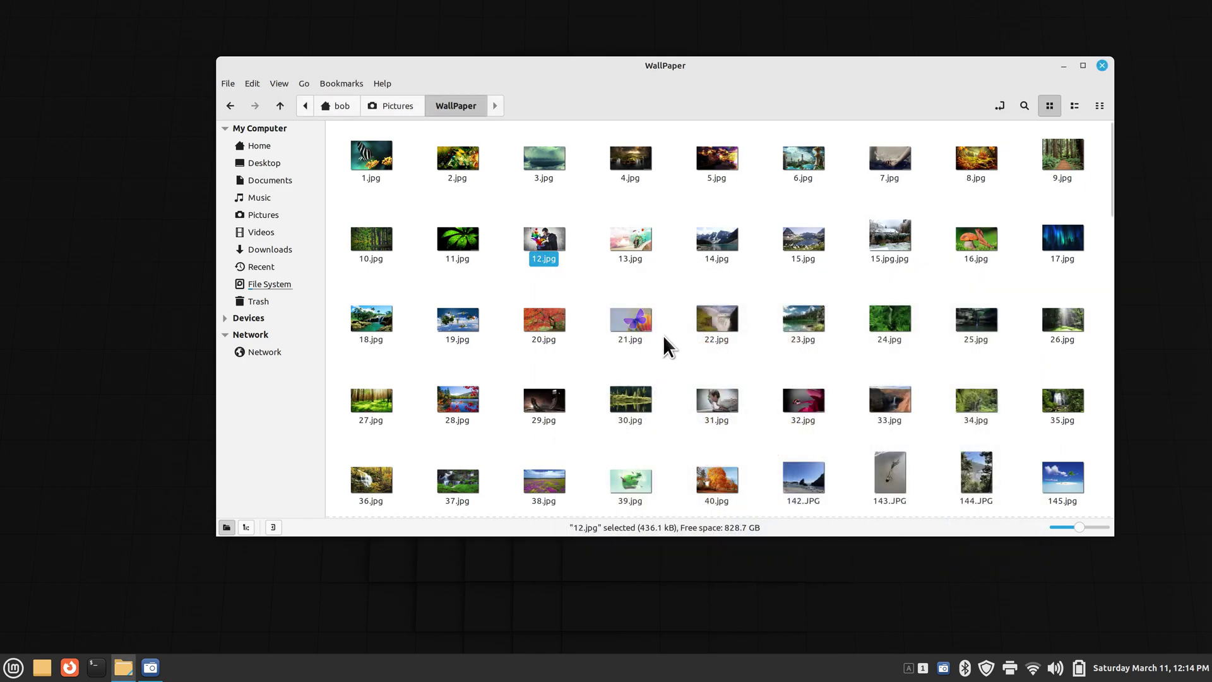
- Preview tvman.pdf at the end of the WallPaper folder, look through its pages and close the preview
scroll(663, 336, down, 20)
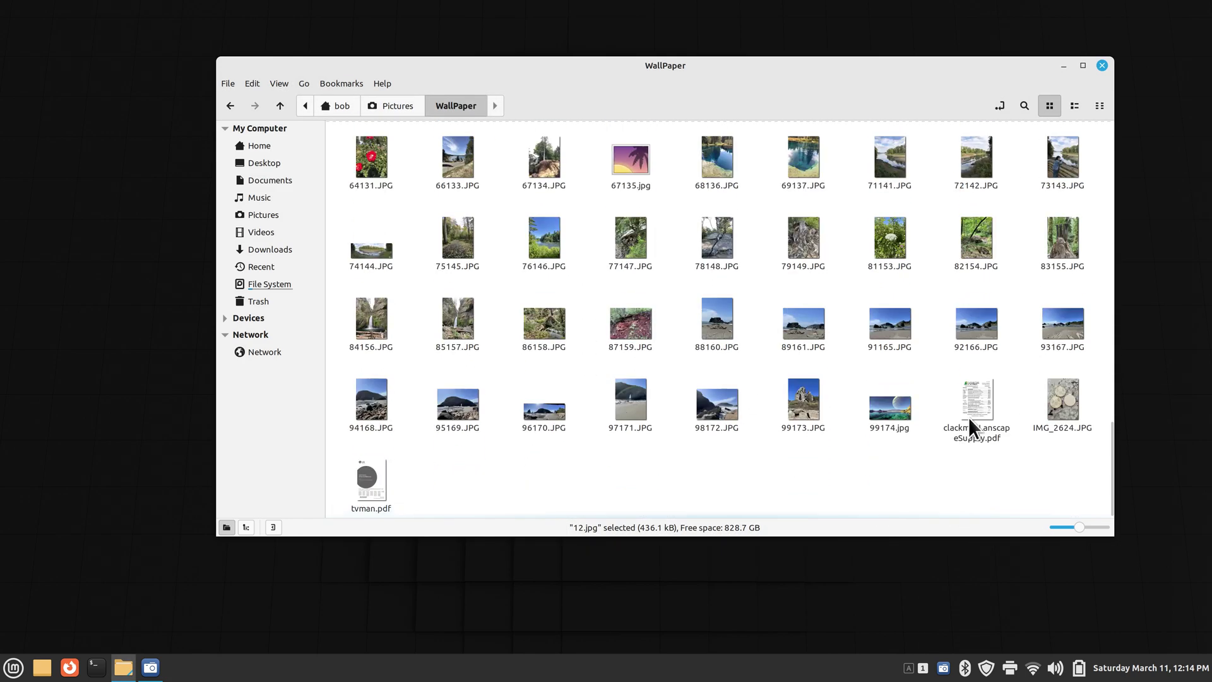
click(375, 476)
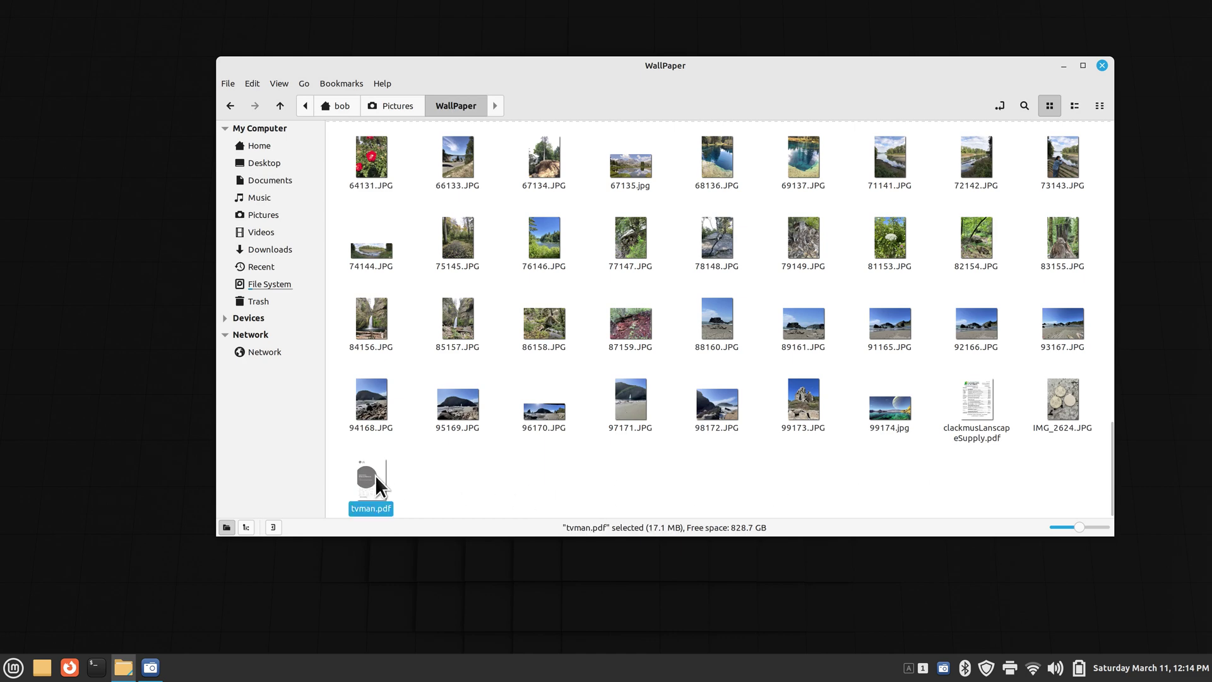
key(space)
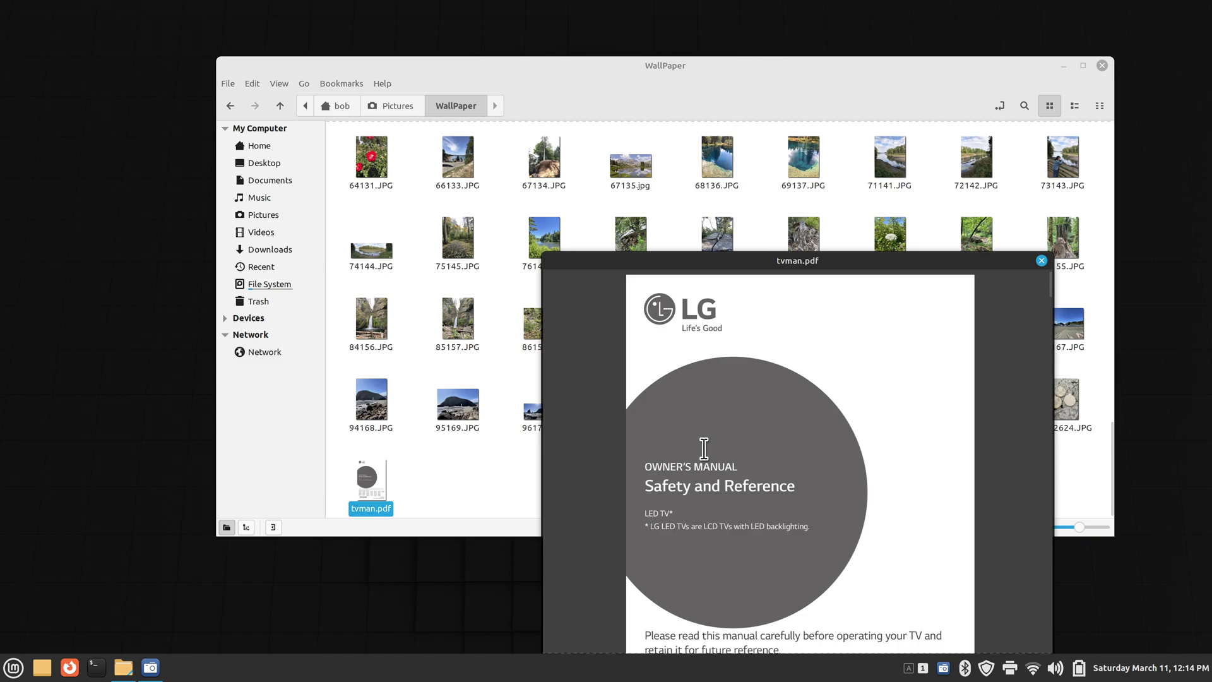
scroll(699, 447, down, 10)
scroll(699, 447, down, 8)
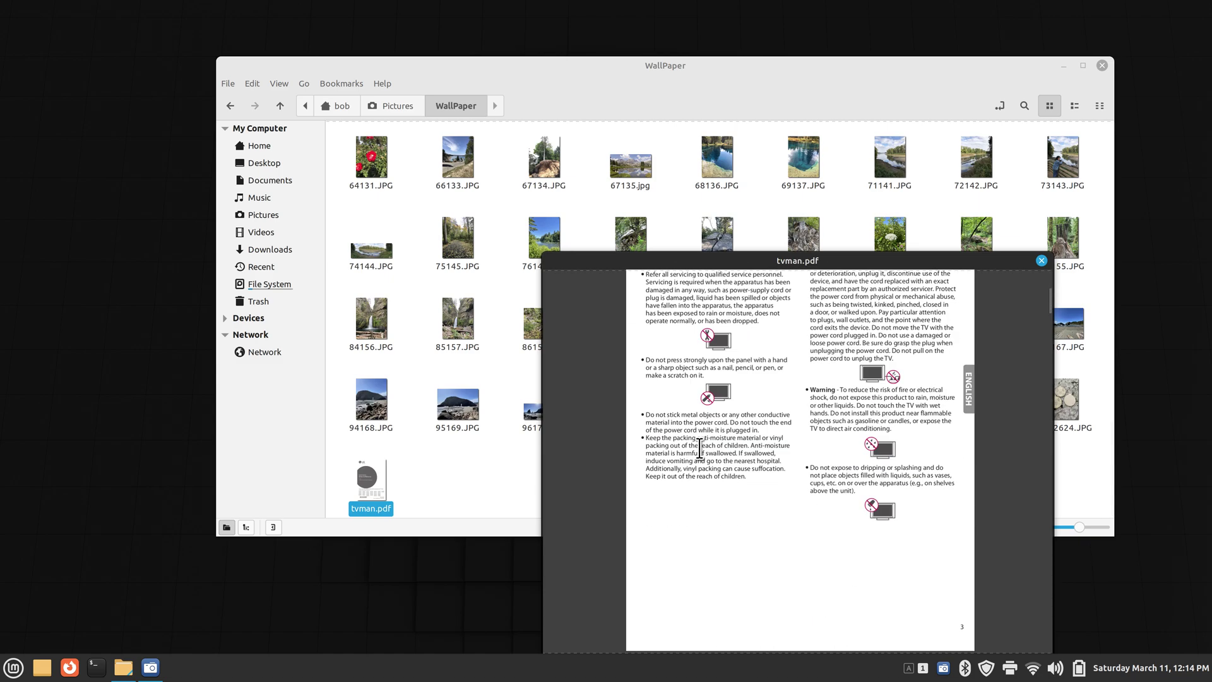
key(space)
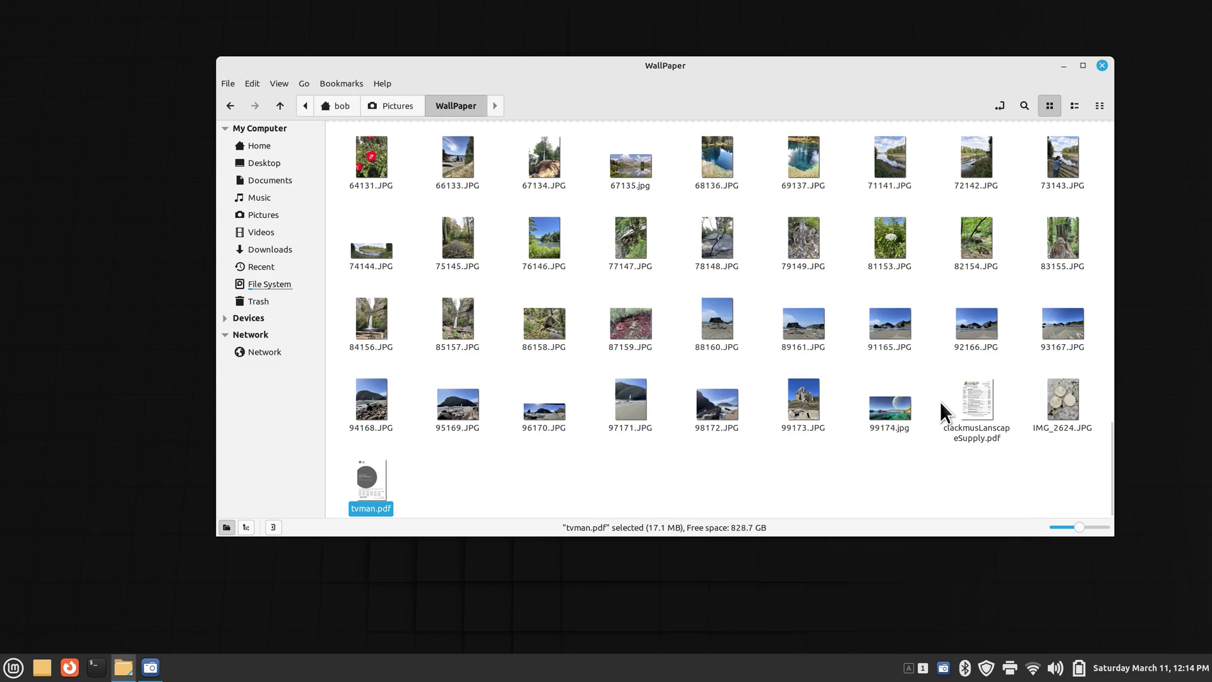
- Quick-preview clackmusLanscapeSupply.pdf, IMG_2624.JPG and 98172.JPG one after another, closing each preview
click(964, 405)
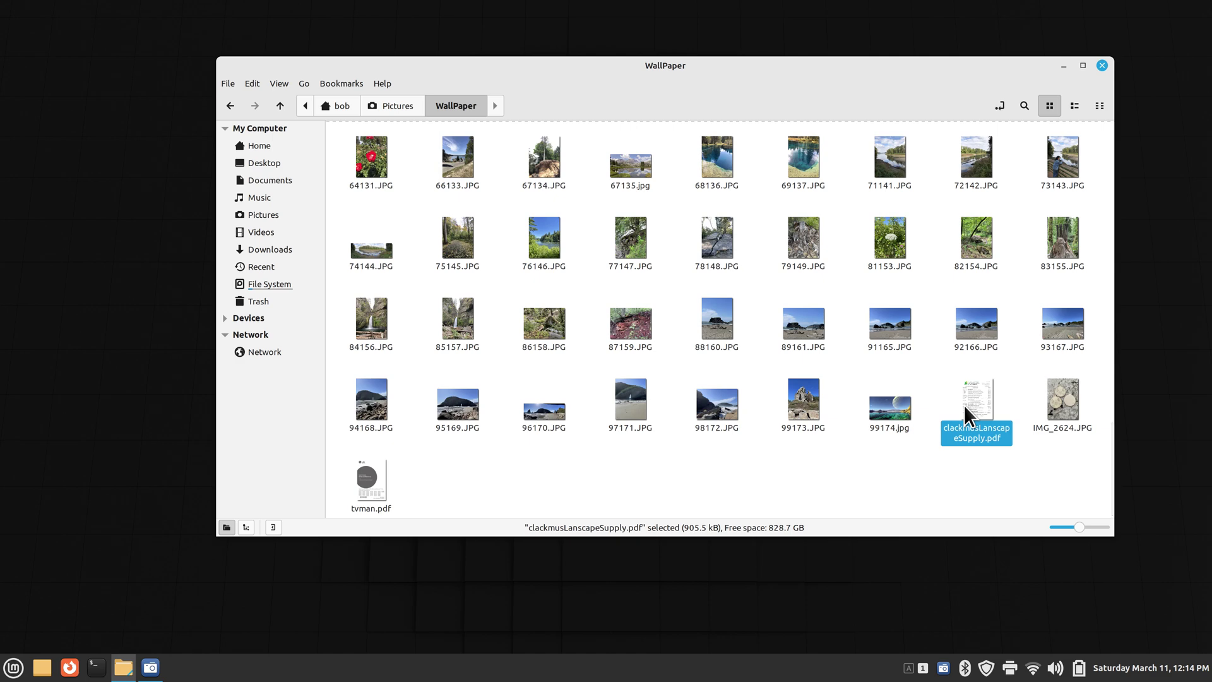
key(space)
key(space)
click(1059, 404)
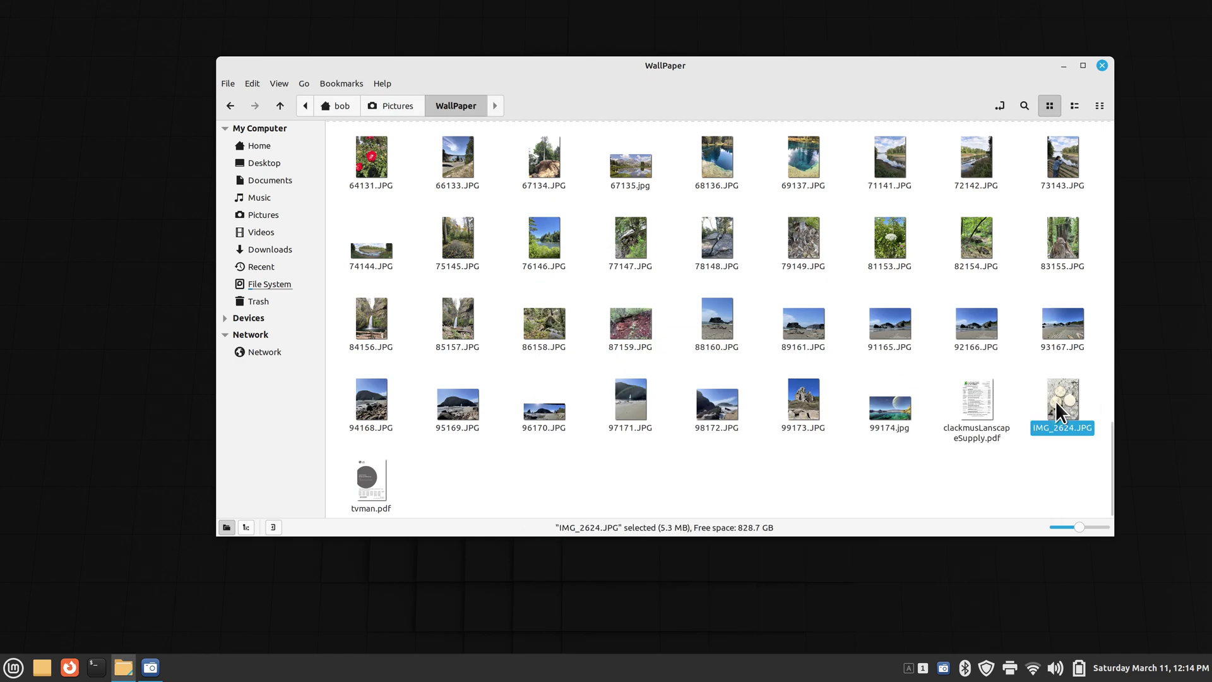
key(space)
key(space)
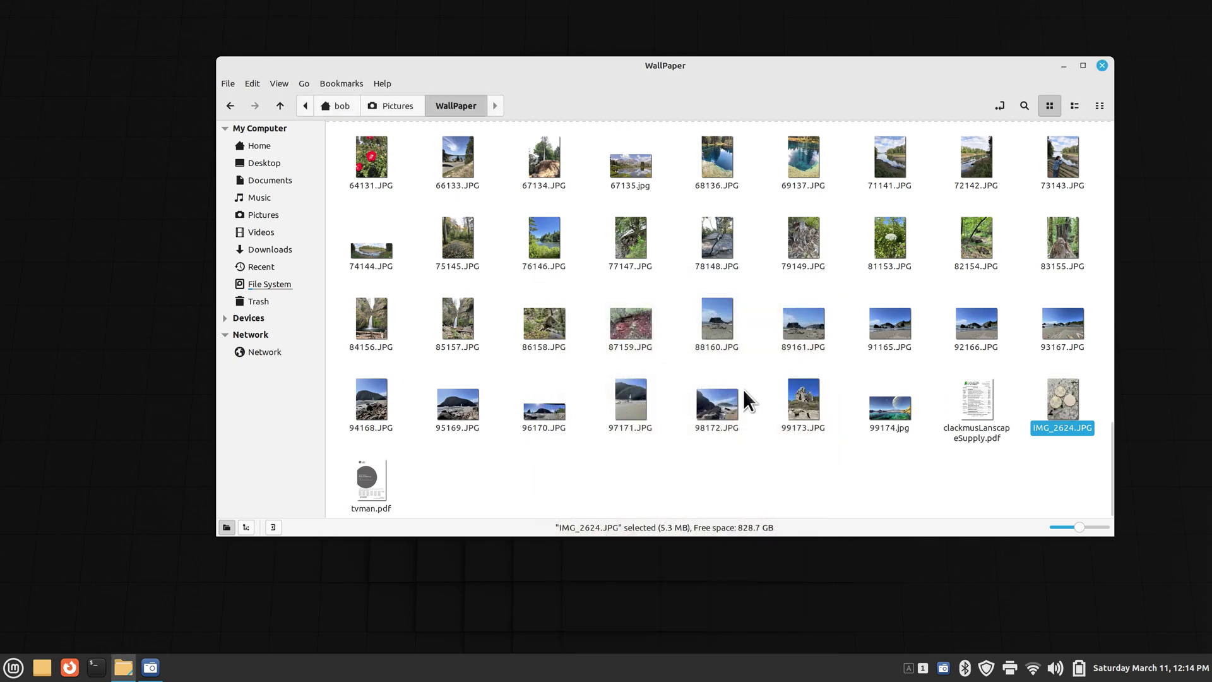
click(717, 410)
key(space)
key(space)
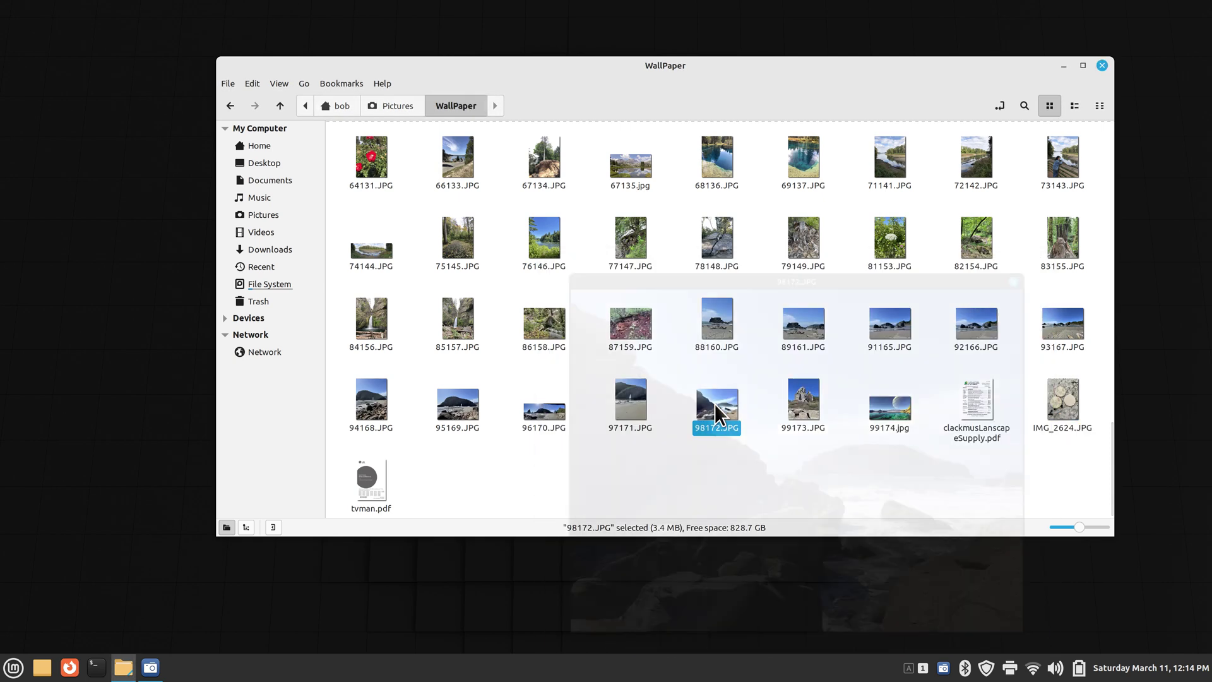
- Preview 99173.JPG, view it in full screen and close it
click(806, 399)
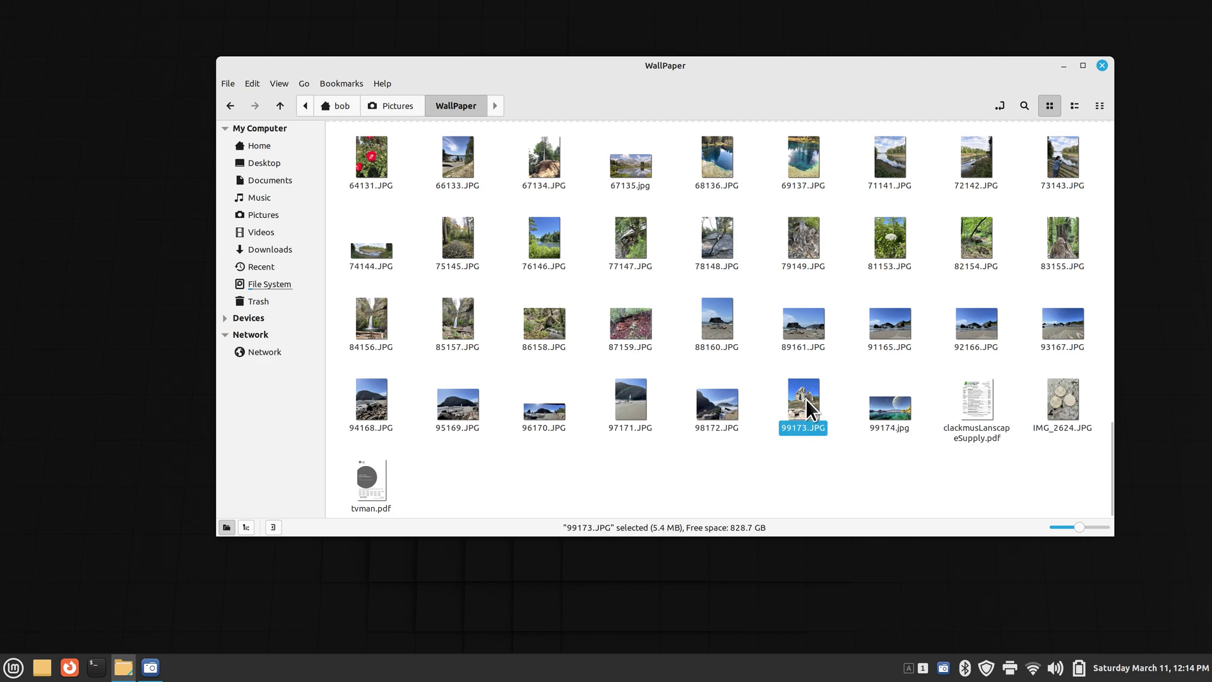
key(space)
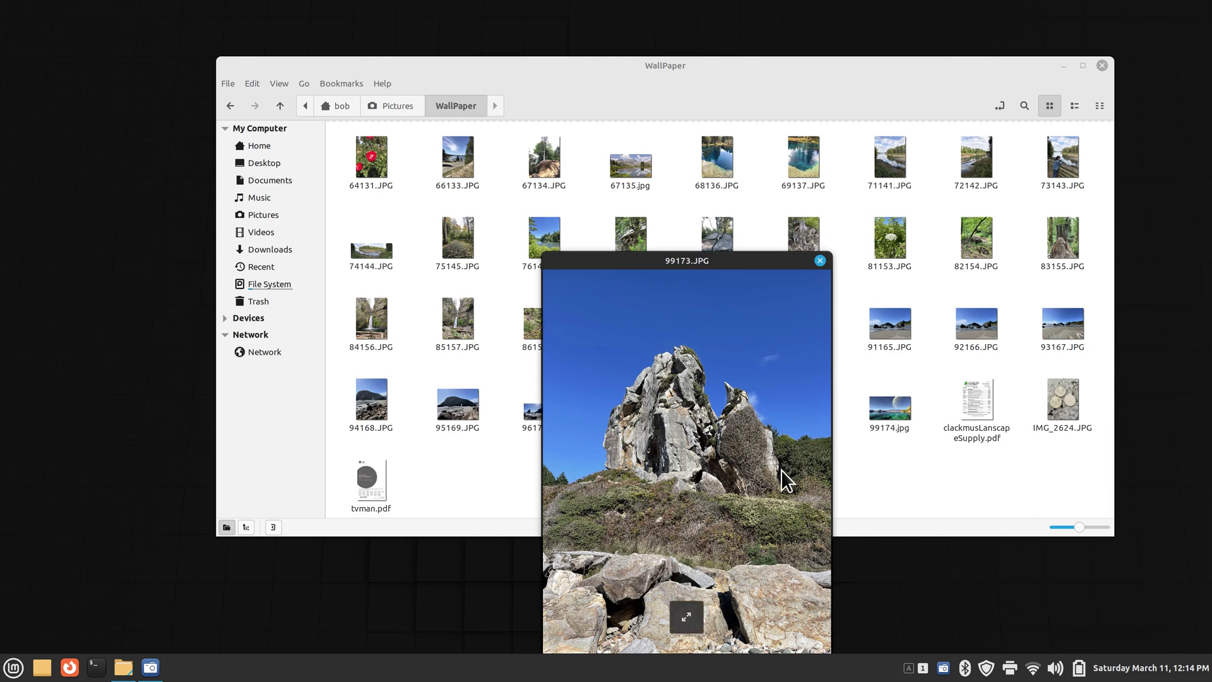
click(684, 608)
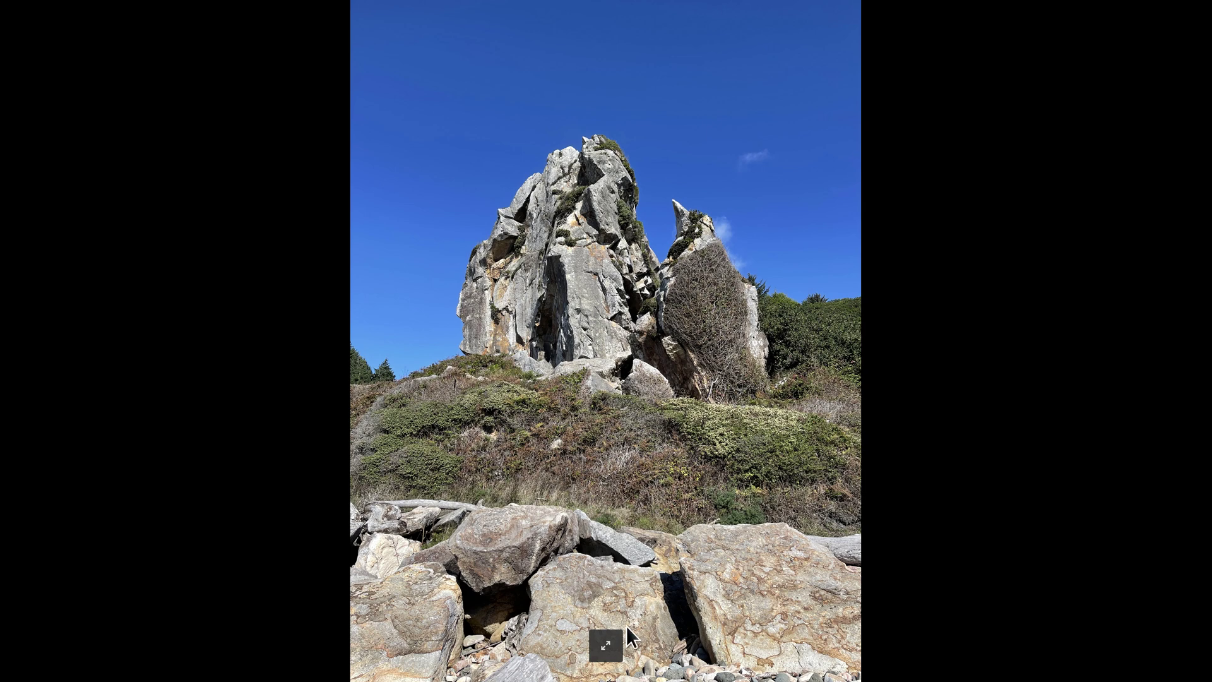
key(Escape)
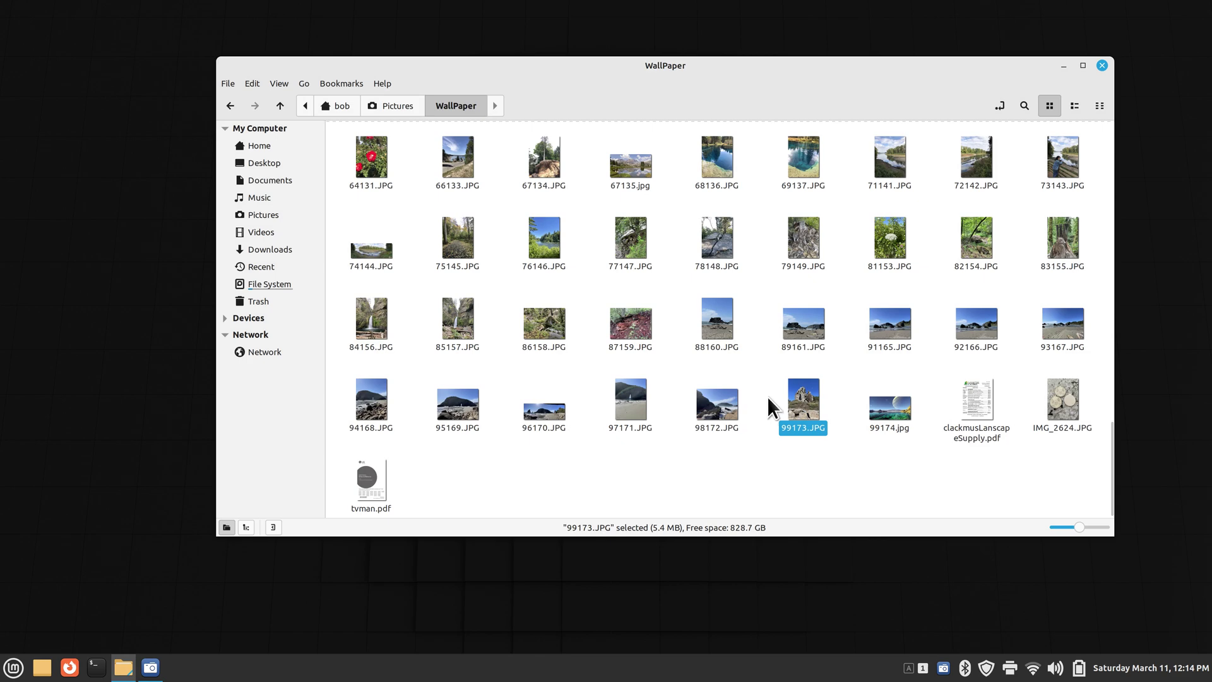
- Zoom the WallPaper thumbnails in and back out to their previous size
scroll(768, 392, up, 2)
scroll(768, 392, down, 2)
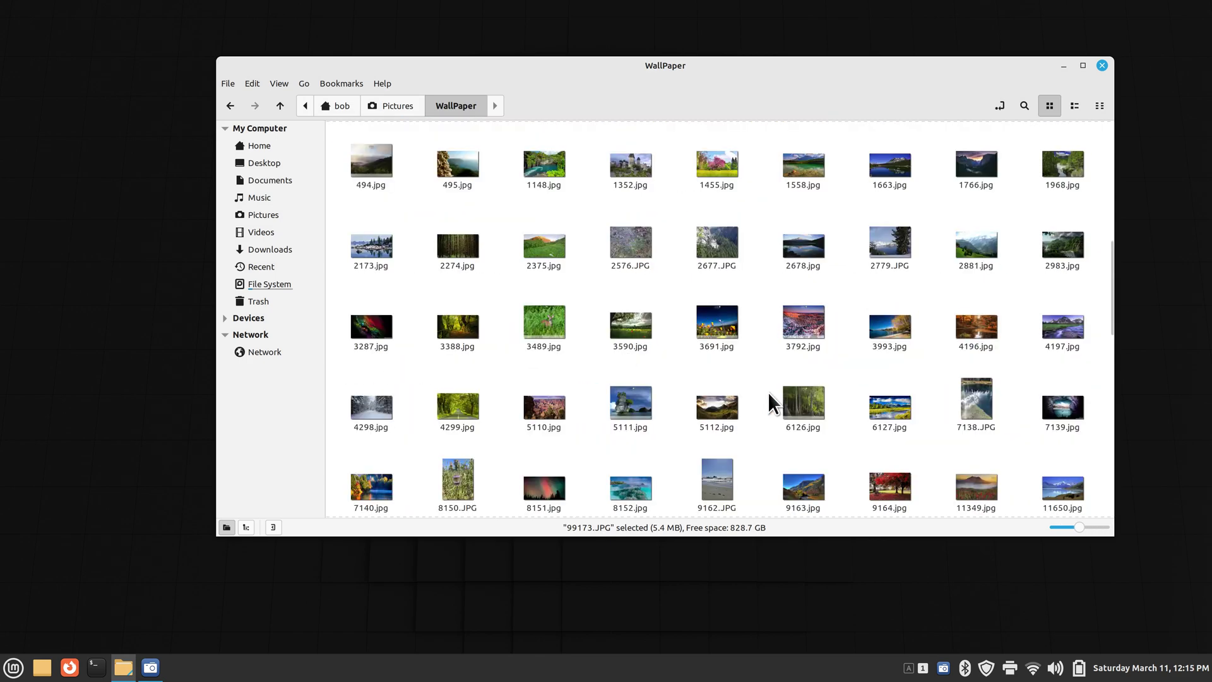
scroll(768, 392, up, 1)
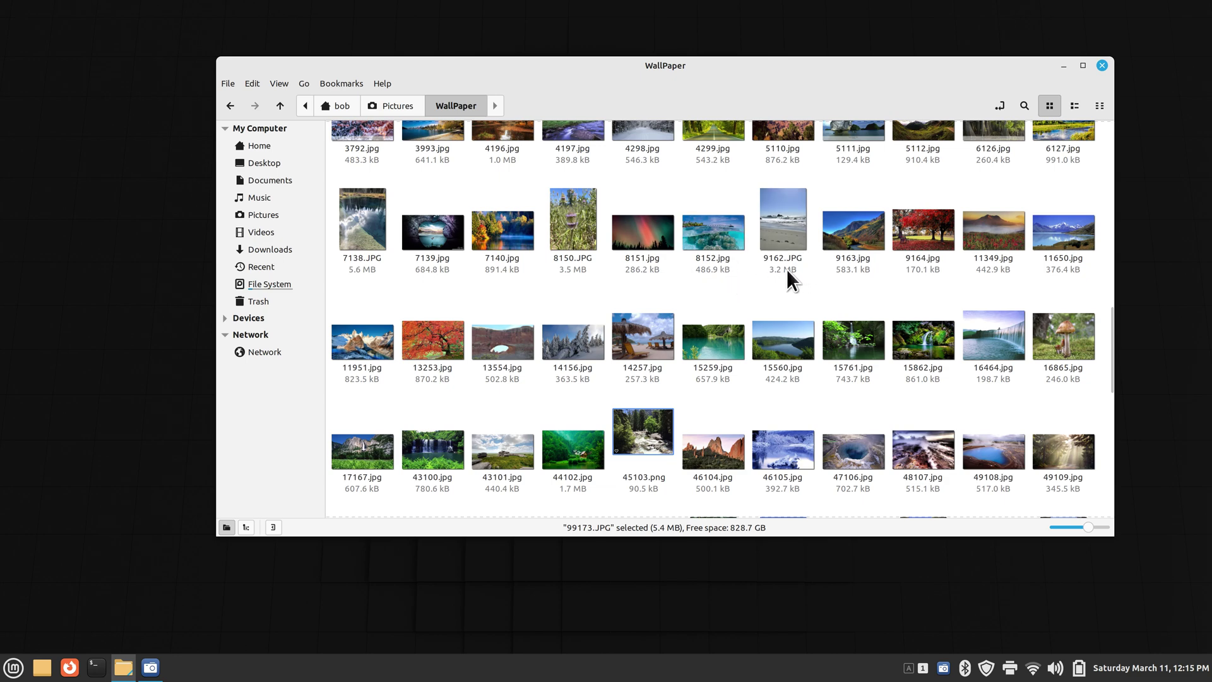
scroll(789, 271, down, 1)
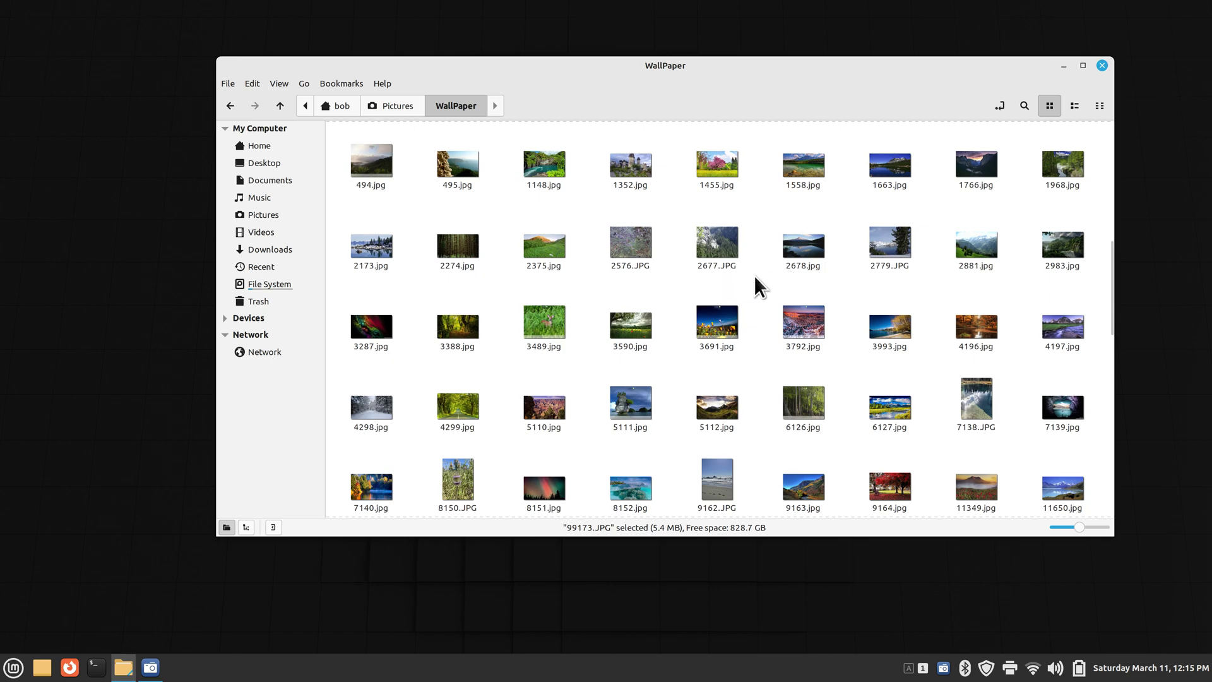
- Shrink the WallPaper thumbnails to the smallest size and quick-preview 40.jpg, 145.jpg and 3691.jpg, closing each preview
scroll(756, 277, down, 2)
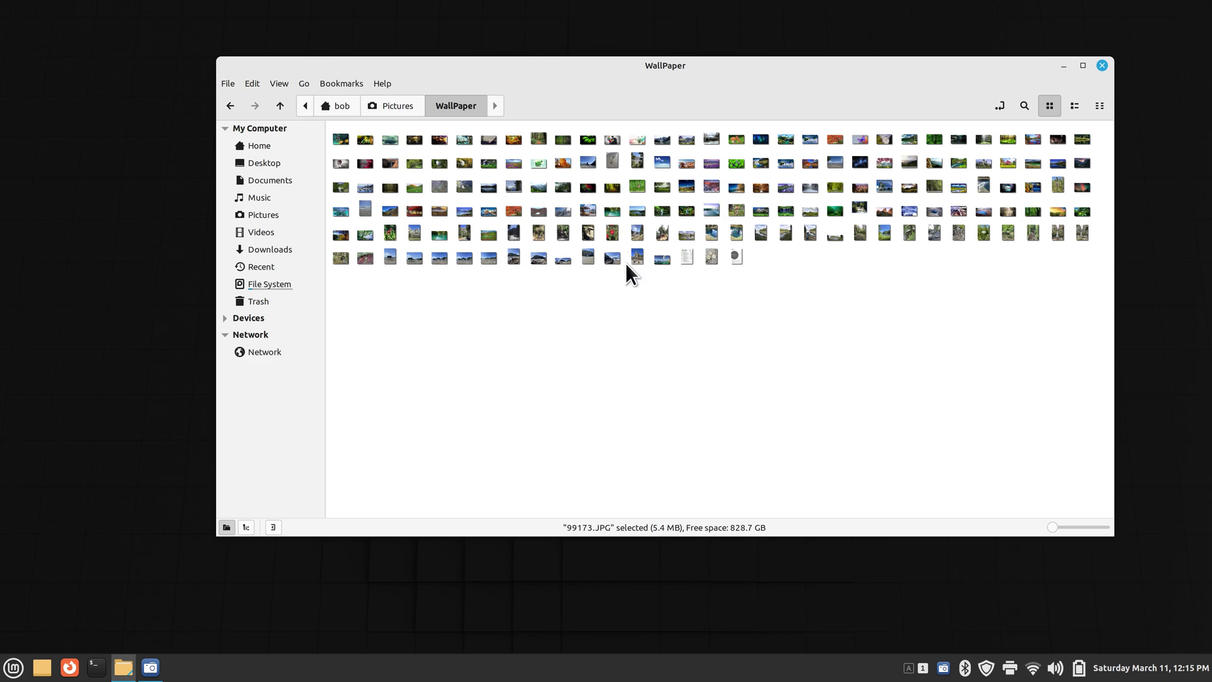
click(561, 163)
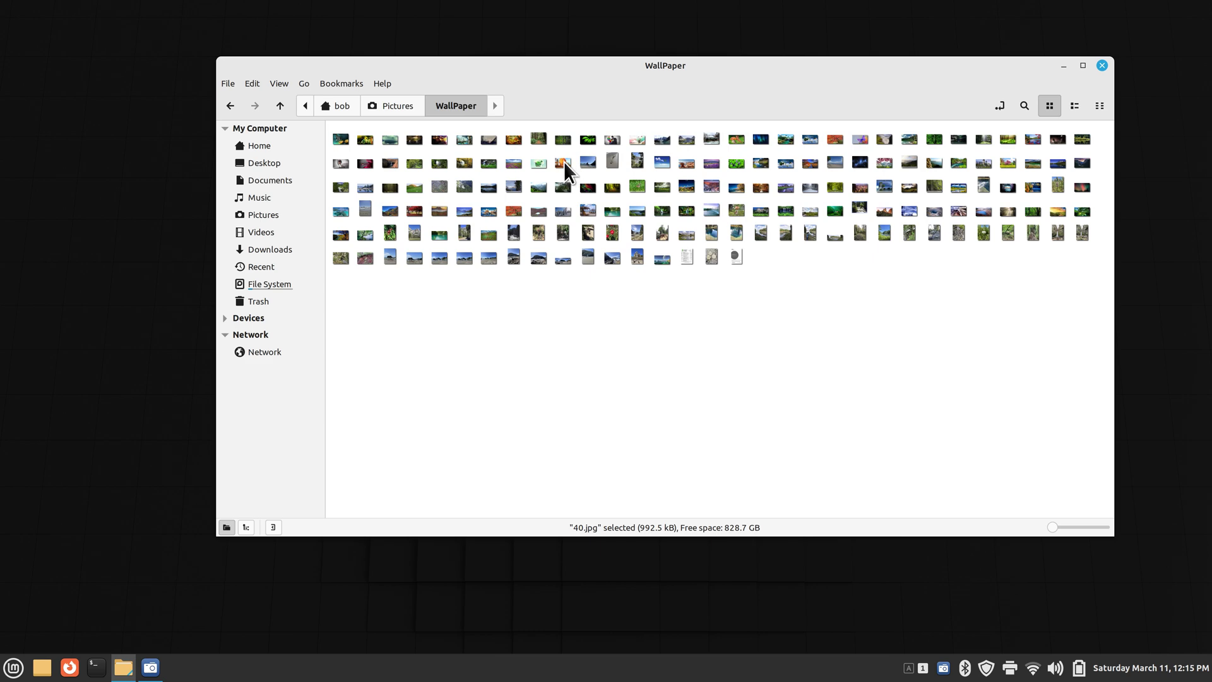
key(space)
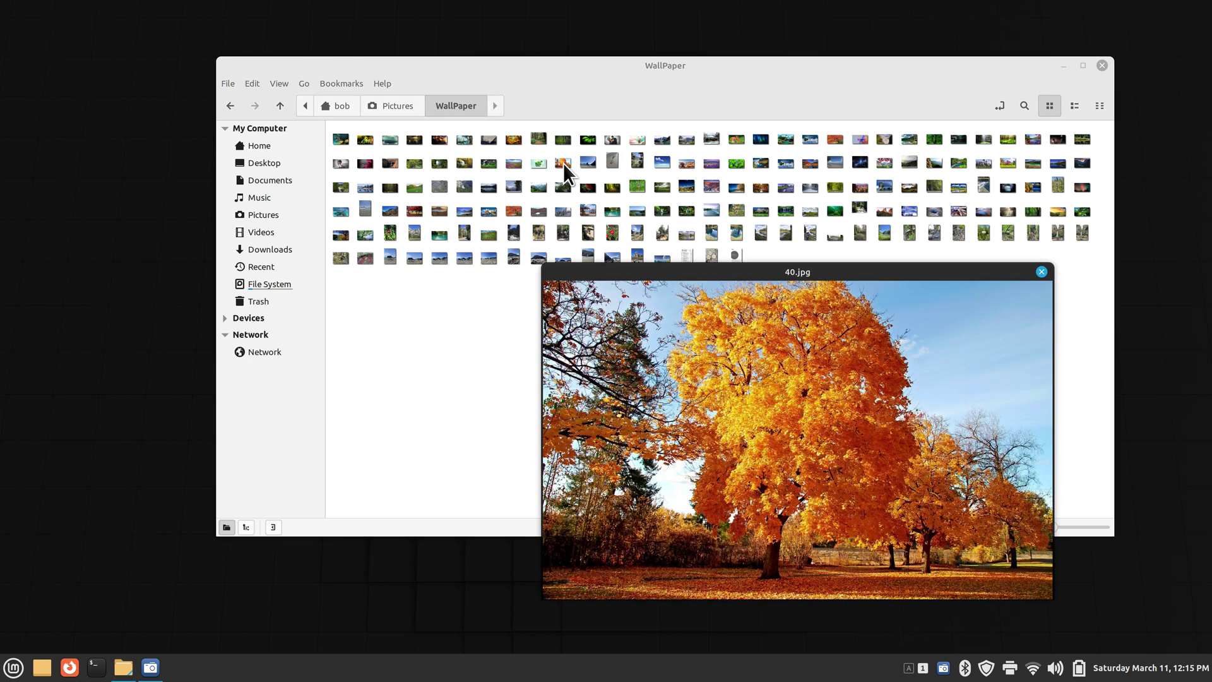
key(space)
click(663, 161)
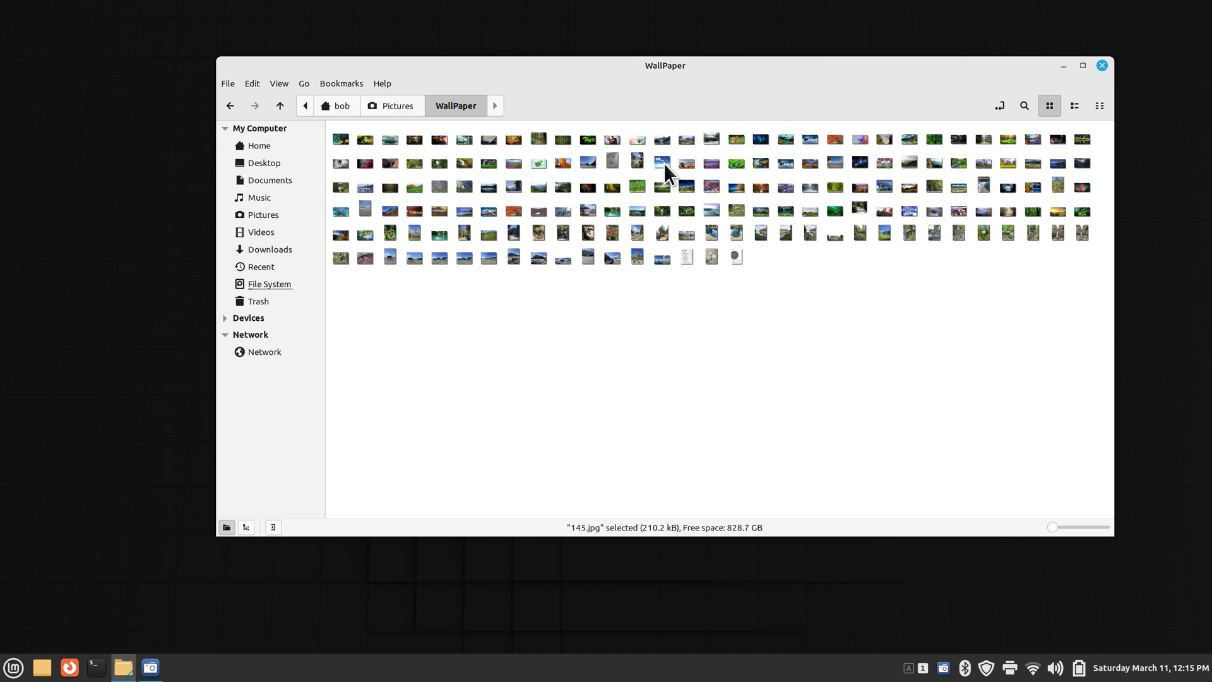
key(space)
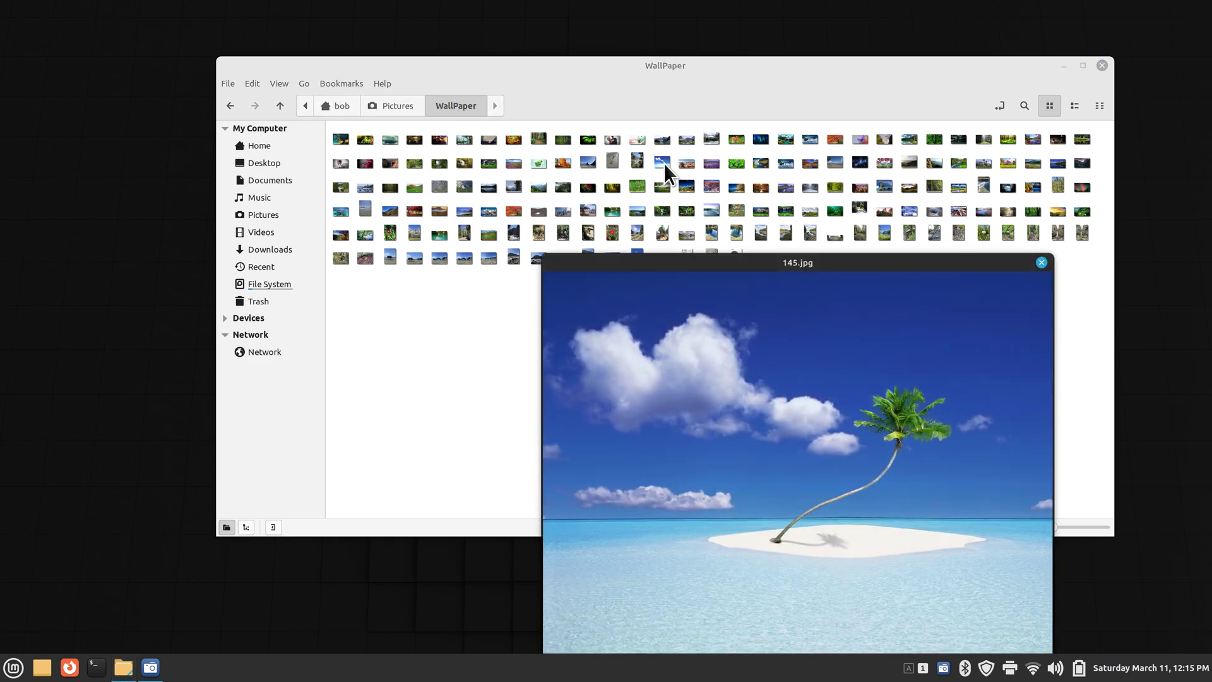
key(space)
click(690, 184)
key(space)
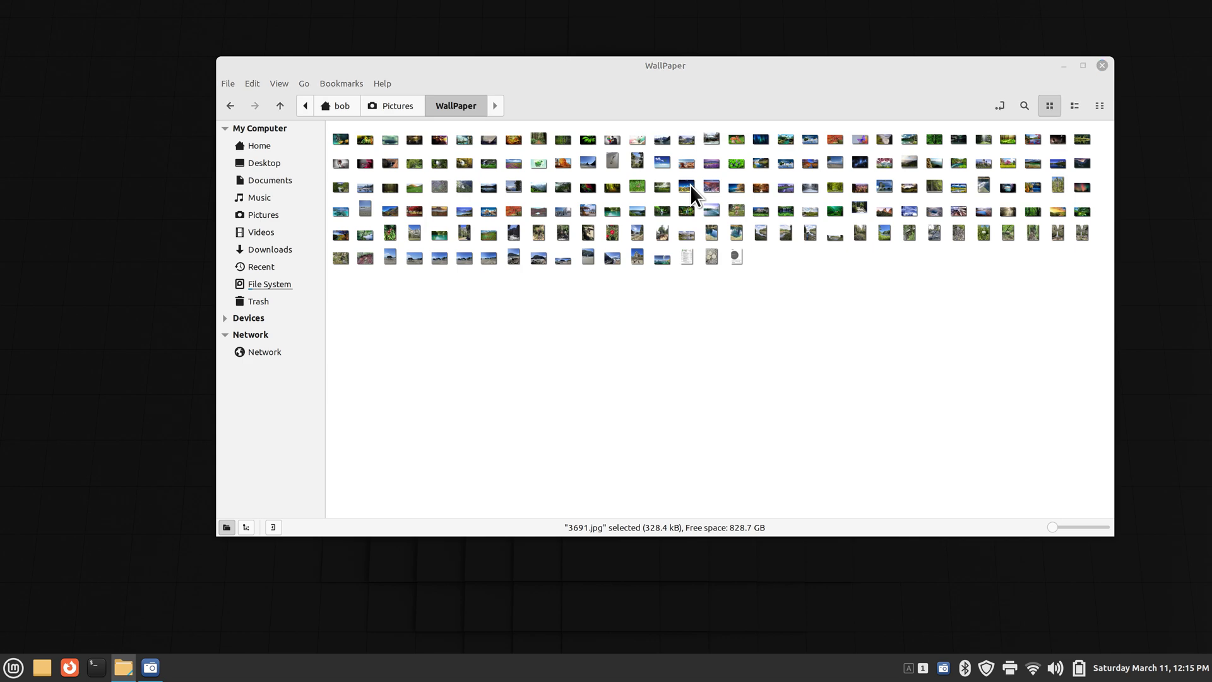
key(space)
- Quick-preview 61128.JPG, 57121.JPG and 56119.JPG one after another, closing each preview
click(563, 234)
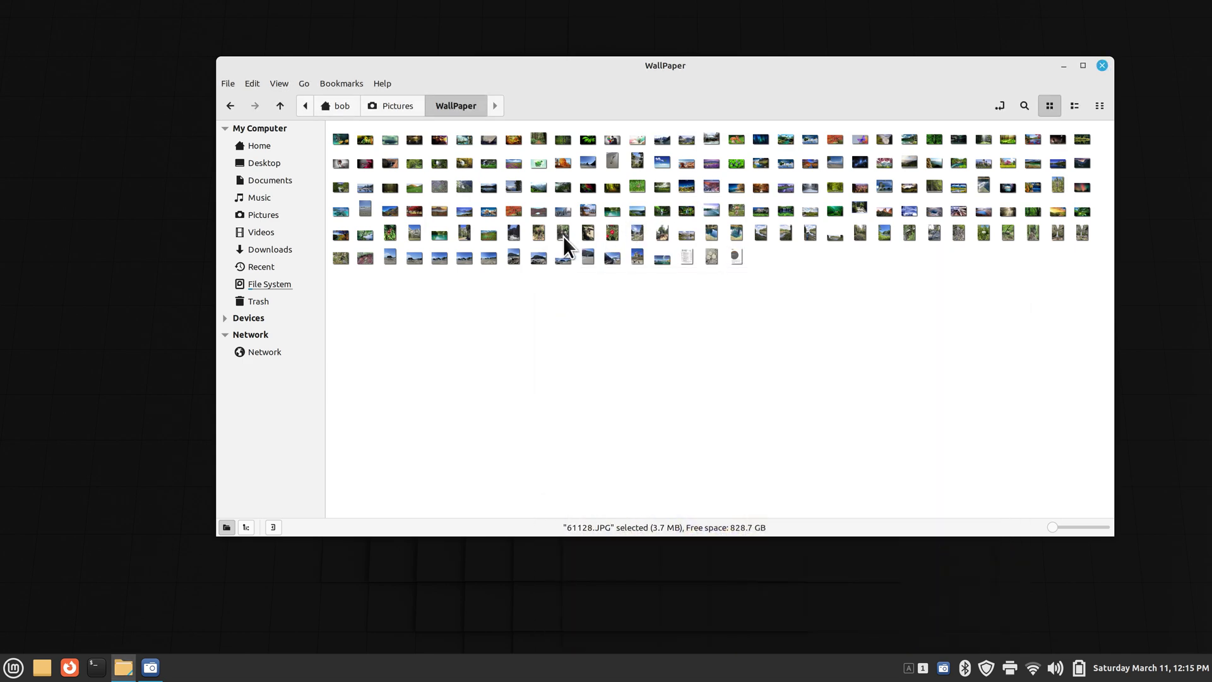
key(space)
key(space)
key(space)
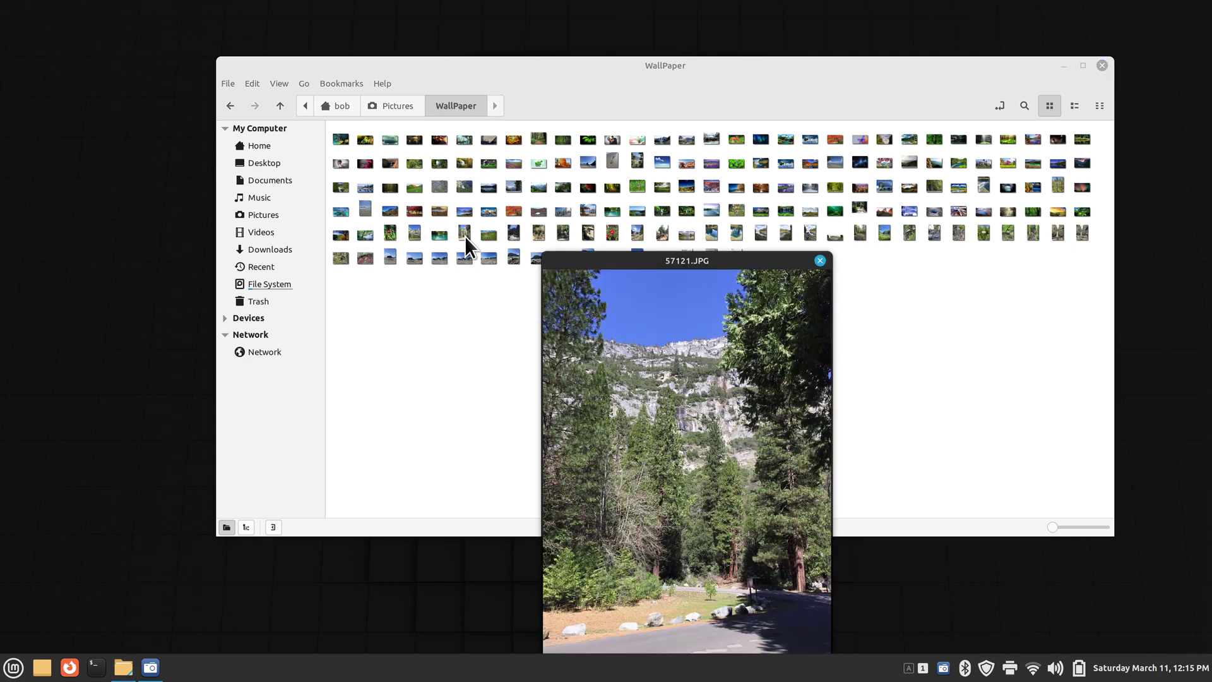
key(space)
click(419, 236)
key(space)
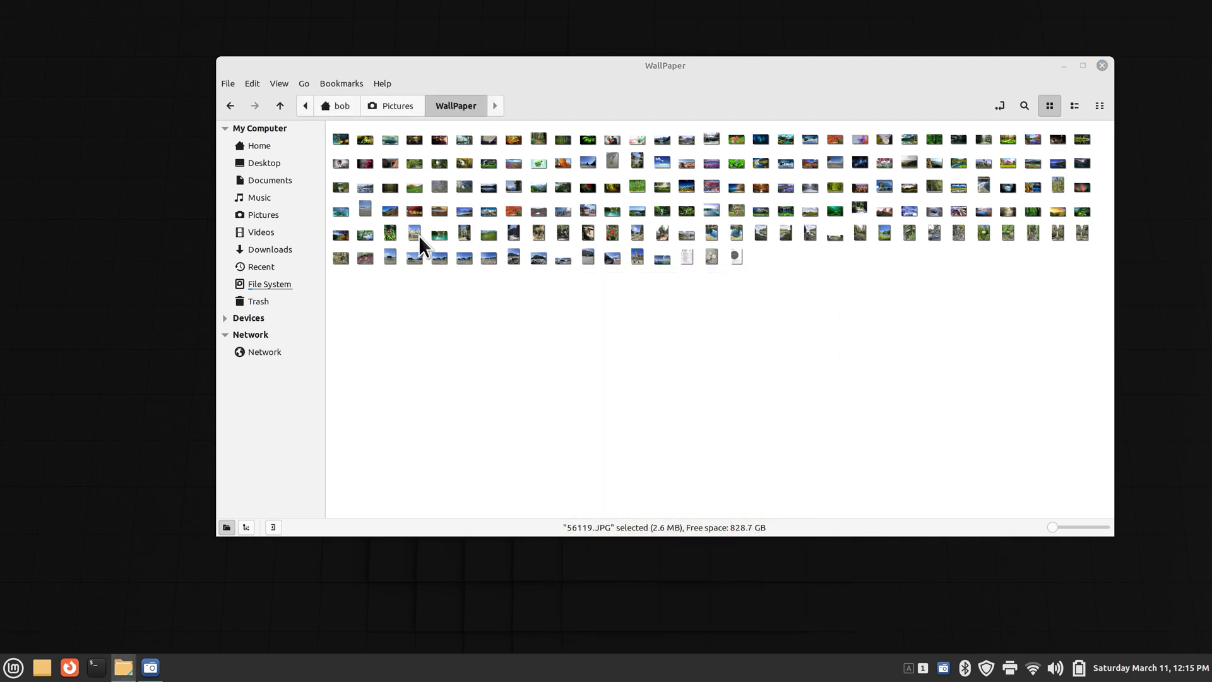
key(space)
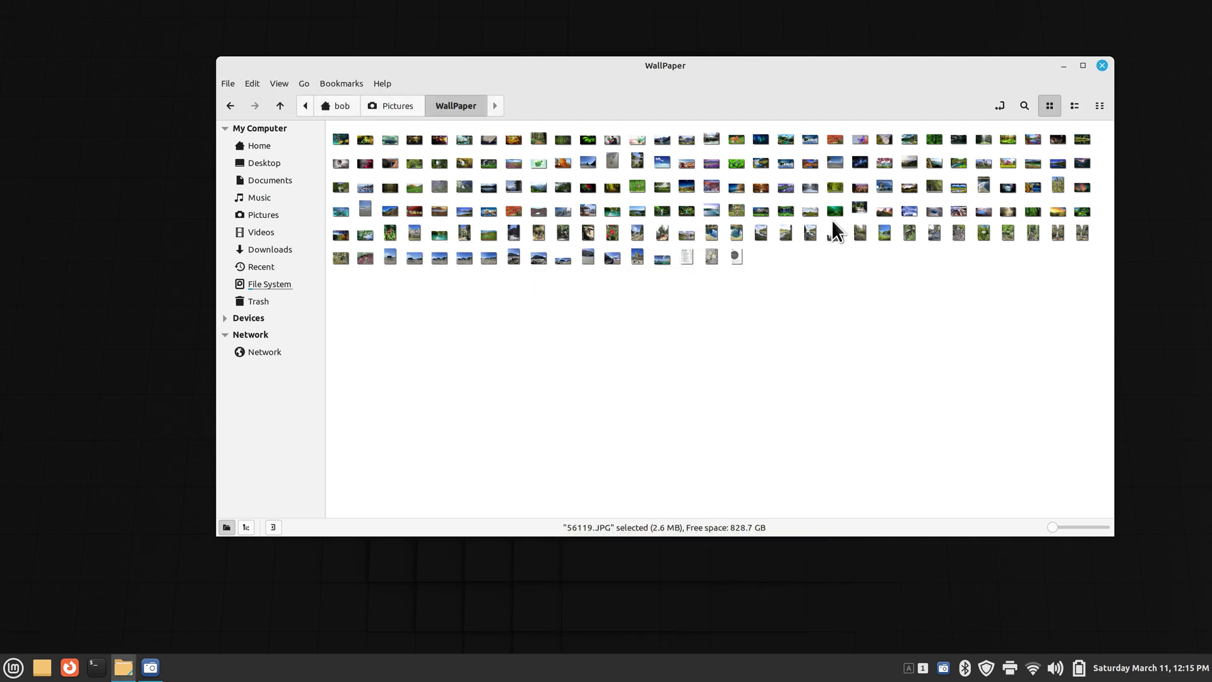
- Quick-preview 495.jpg and 386.jpg at the smallest thumbnail size, closing each preview
click(939, 163)
key(space)
key(space)
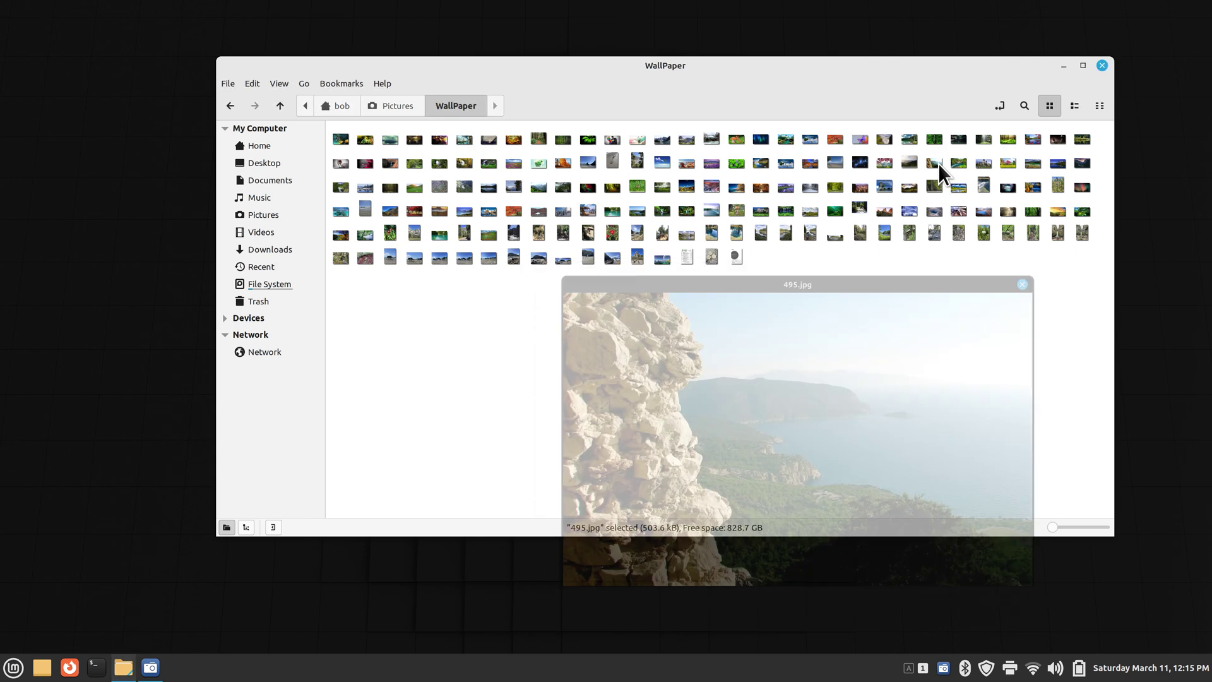
click(885, 162)
key(space)
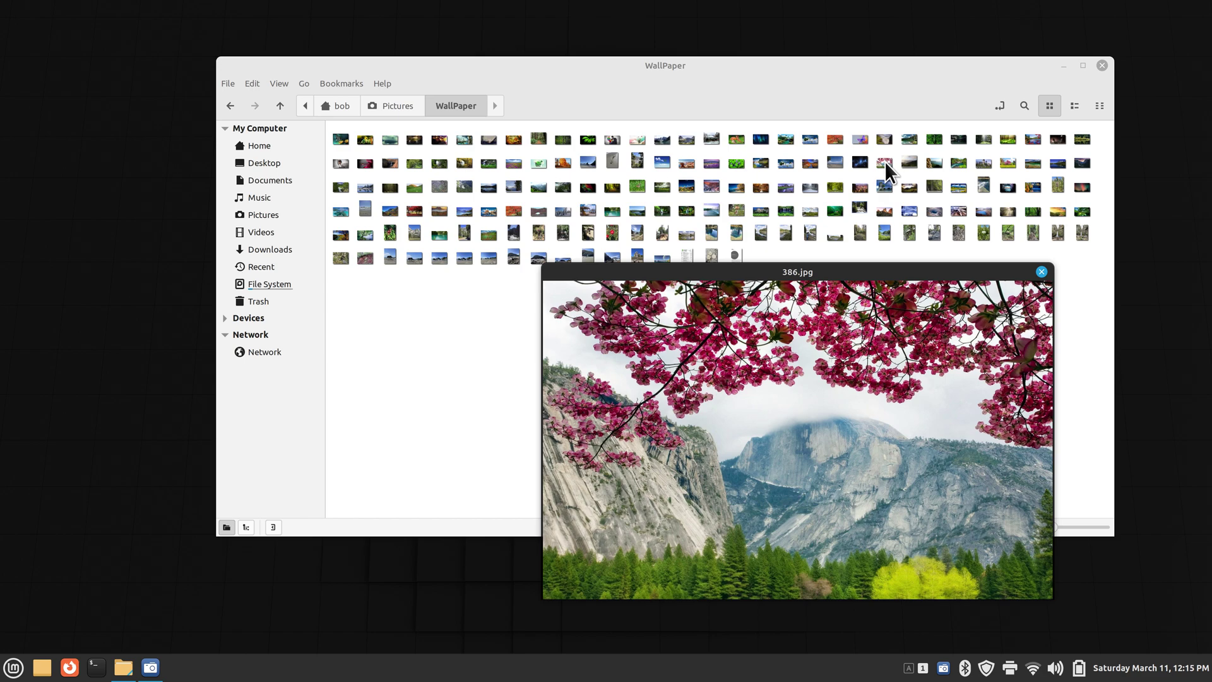
key(space)
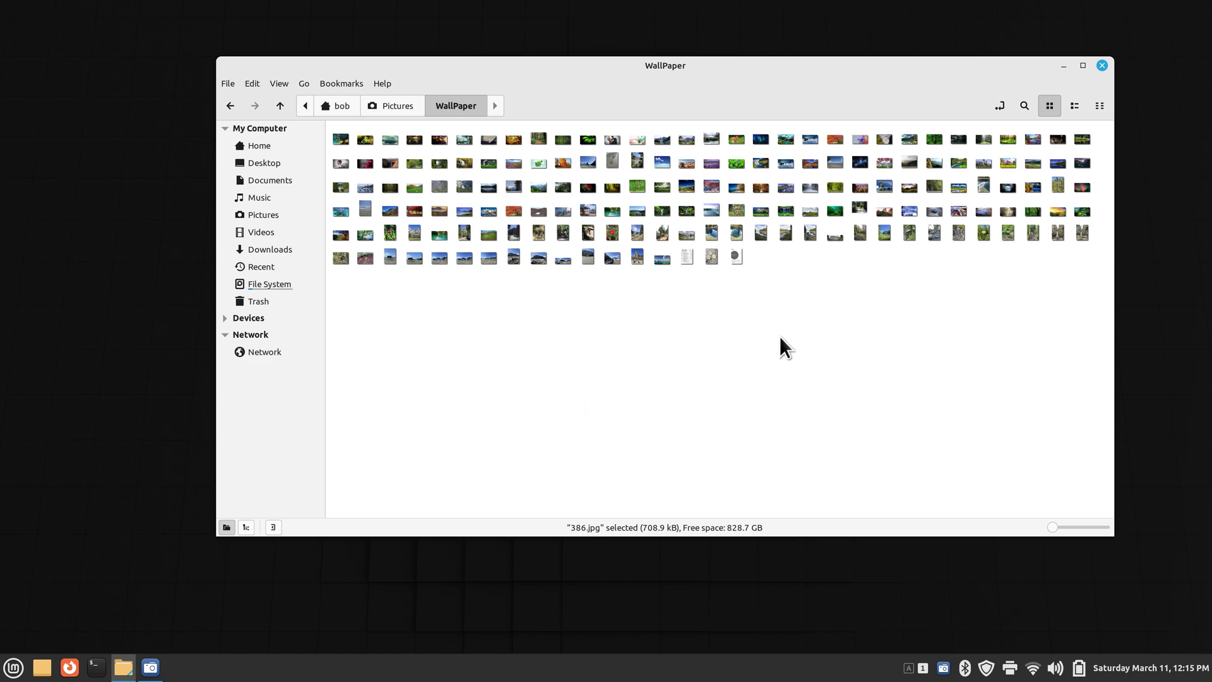
- Enlarge the WallPaper thumbnails until file names show, and quick-preview 29.jpg, closing the preview
scroll(805, 378, up, 3)
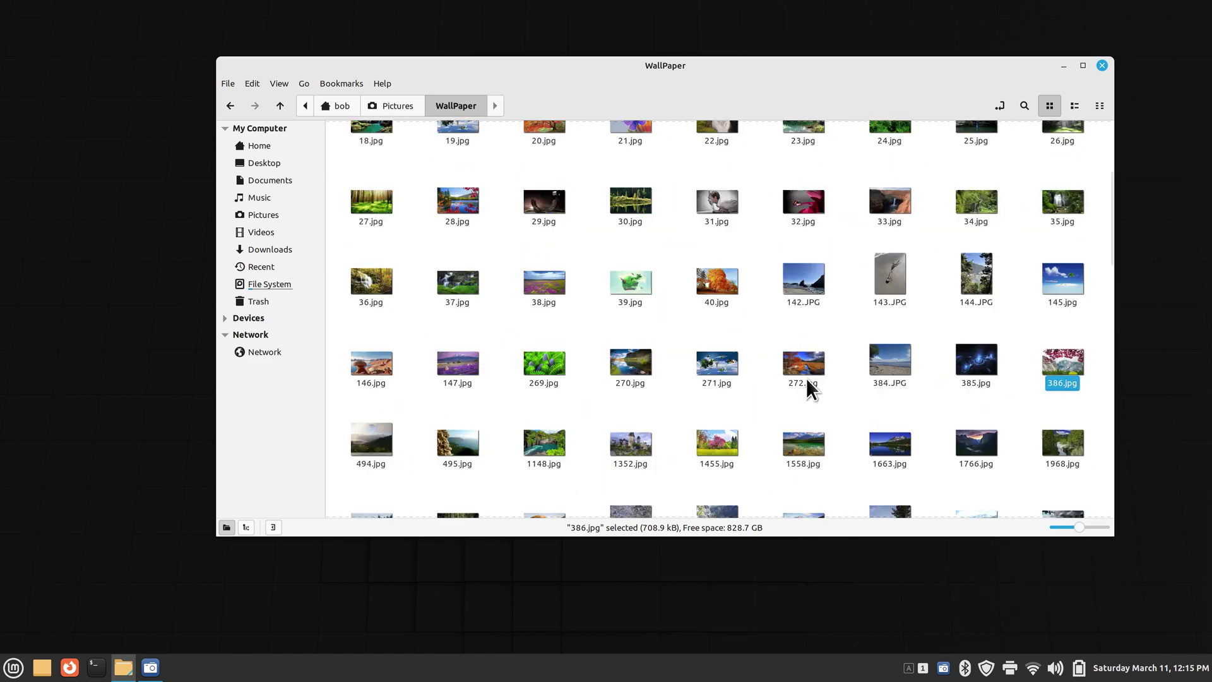
click(555, 199)
key(space)
key(space)
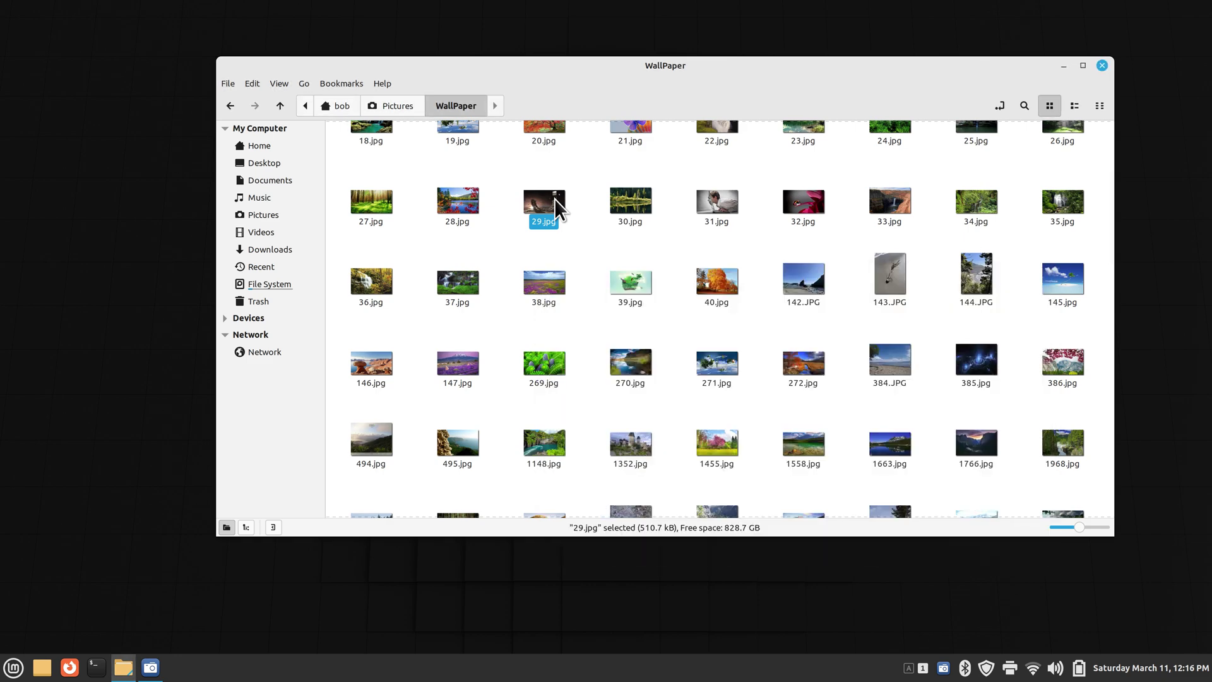
- Look at the actions available for 29.jpg, including setting it as wallpaper, without choosing any, and close the WallPaper window
right_click(554, 199)
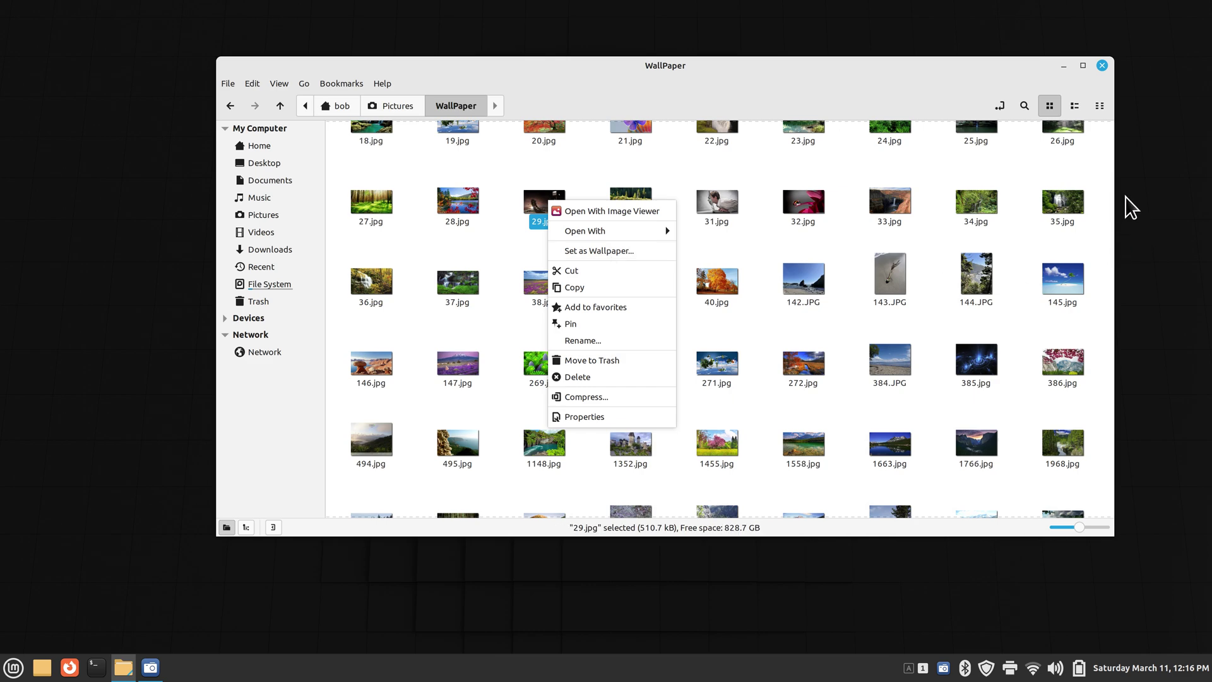
click(706, 237)
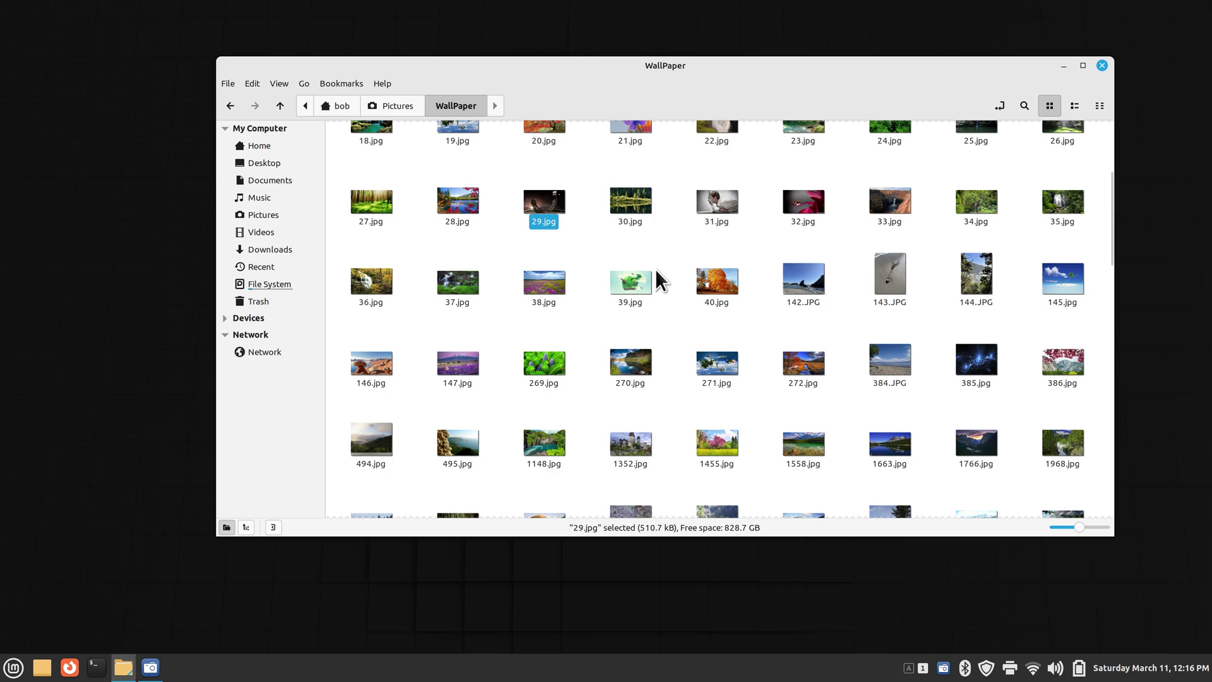
click(1103, 64)
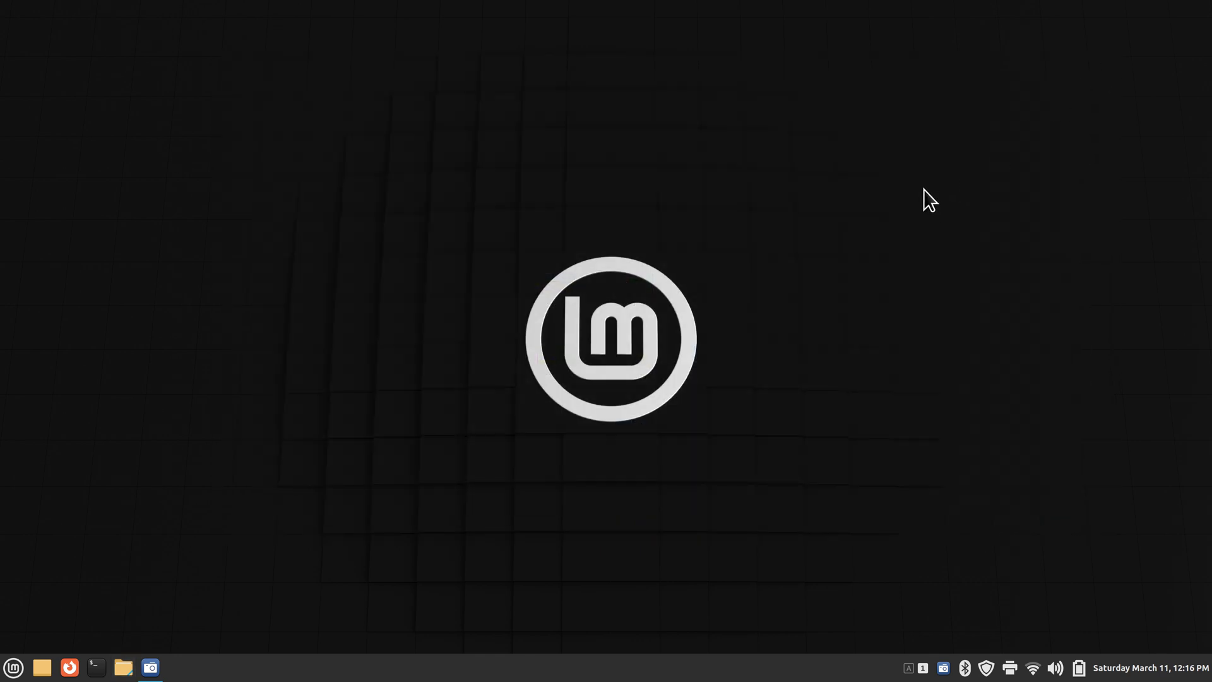
- Open the desktop background settings and remove the WallPaper folder from the list of image sources
right_click(730, 143)
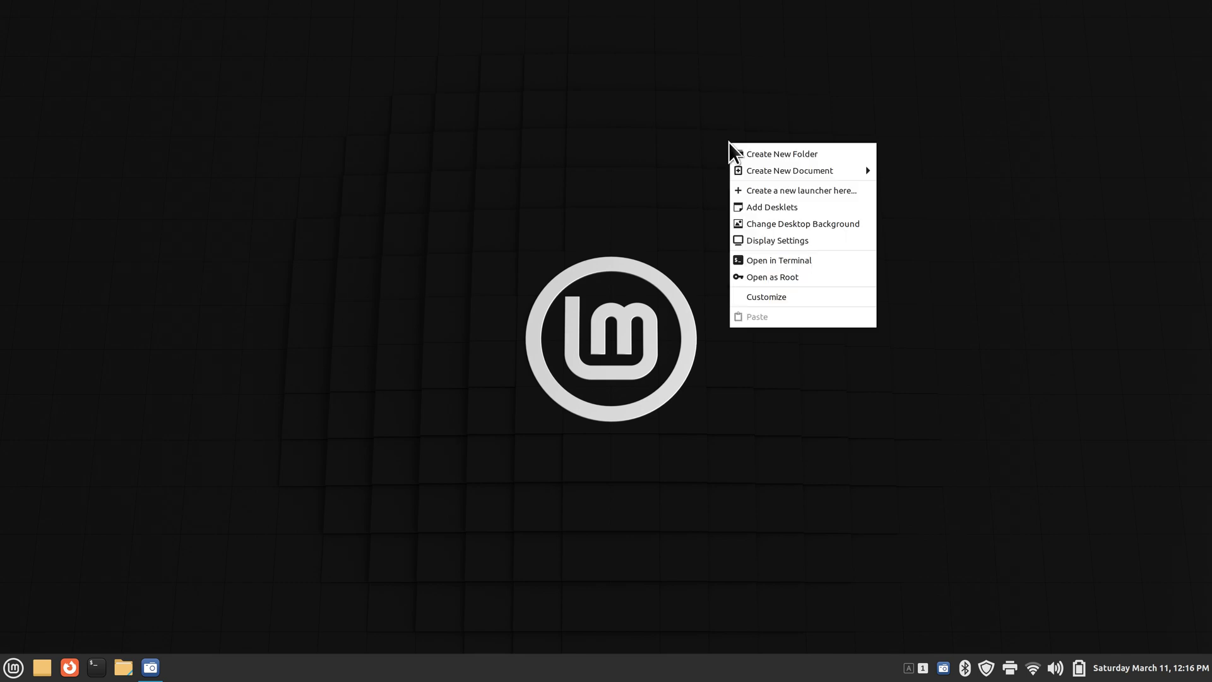
click(801, 224)
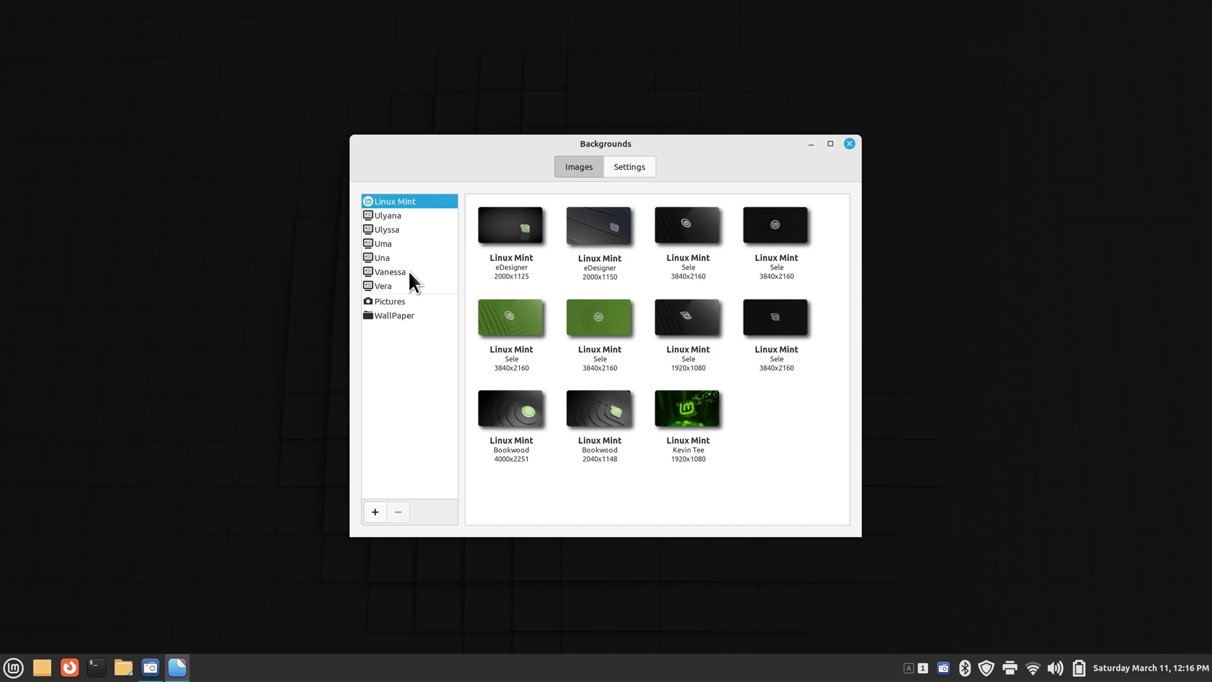
click(399, 315)
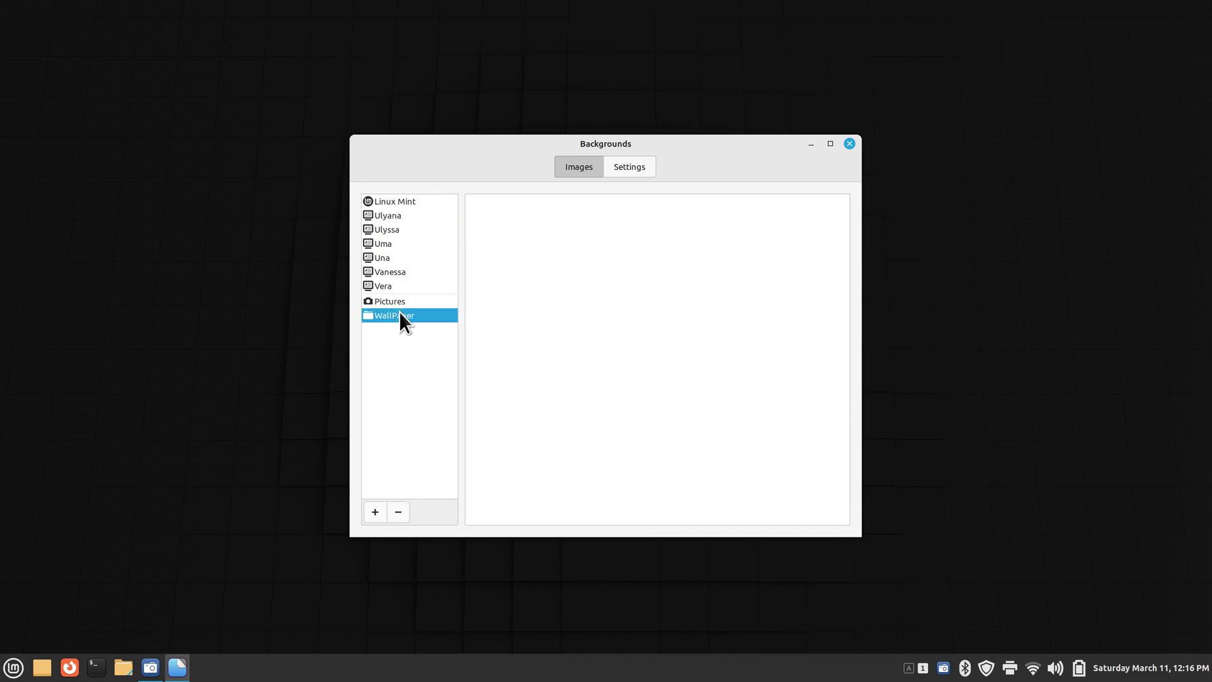
click(398, 513)
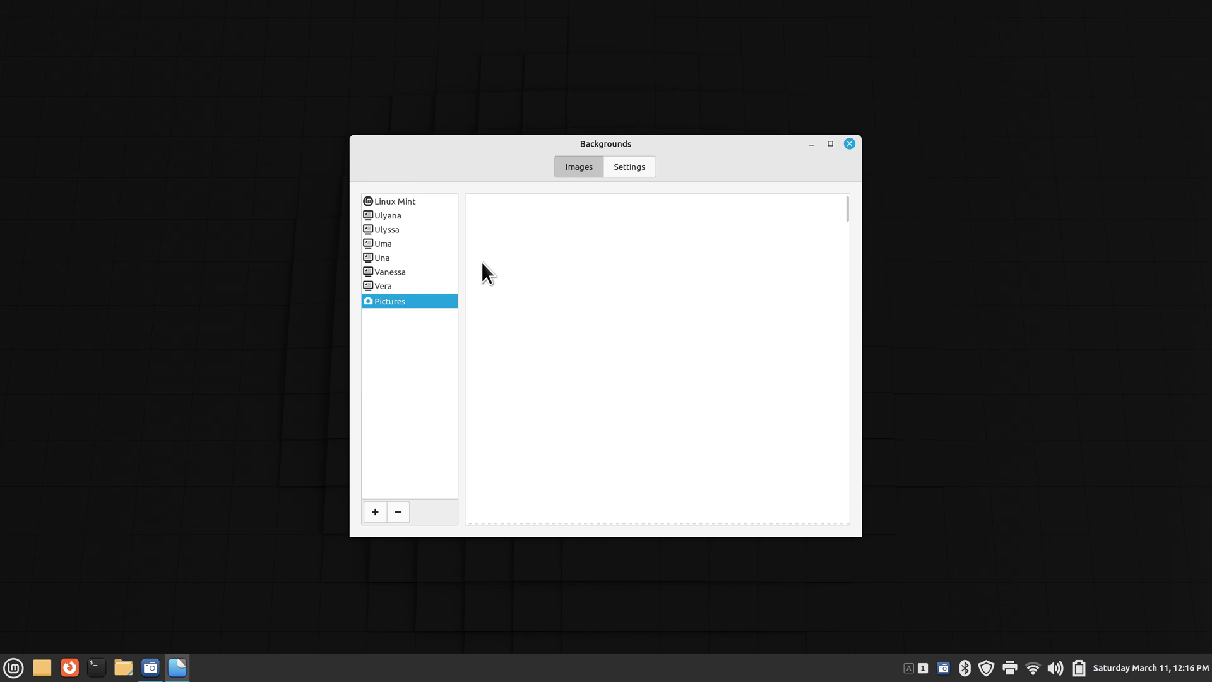
- Browse the bundled background collections Ulyana, Ulyssa, Uma, Una, Vanessa and Vera
click(391, 285)
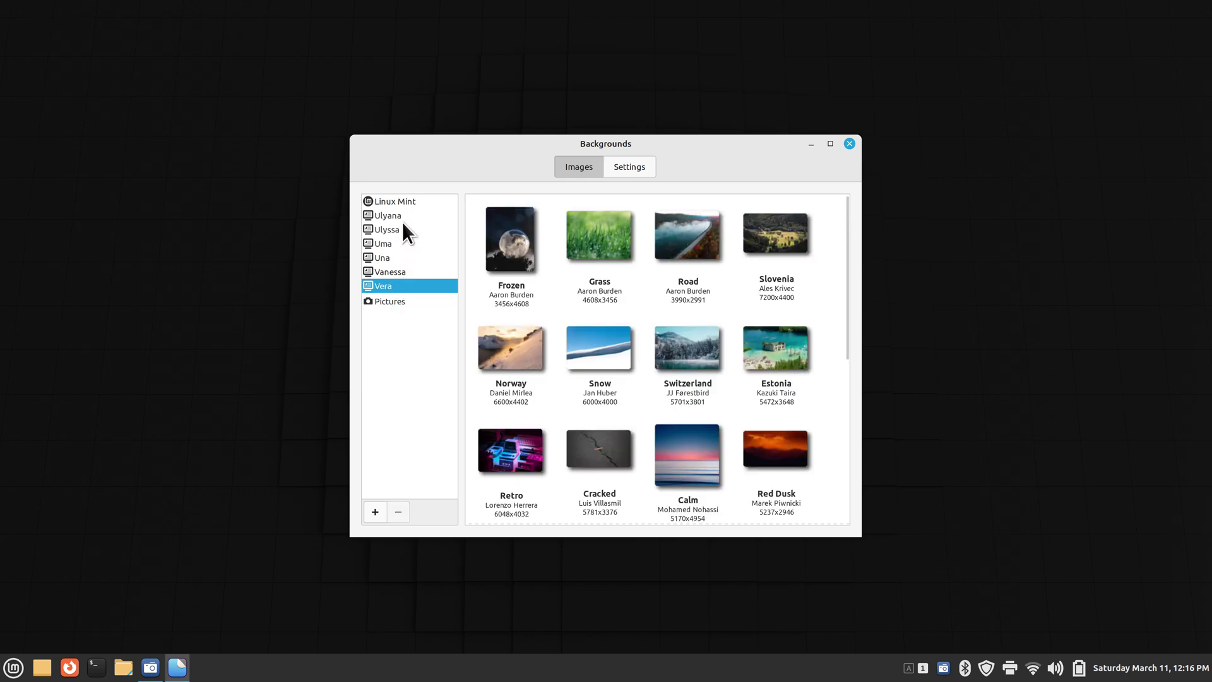
click(392, 218)
click(390, 228)
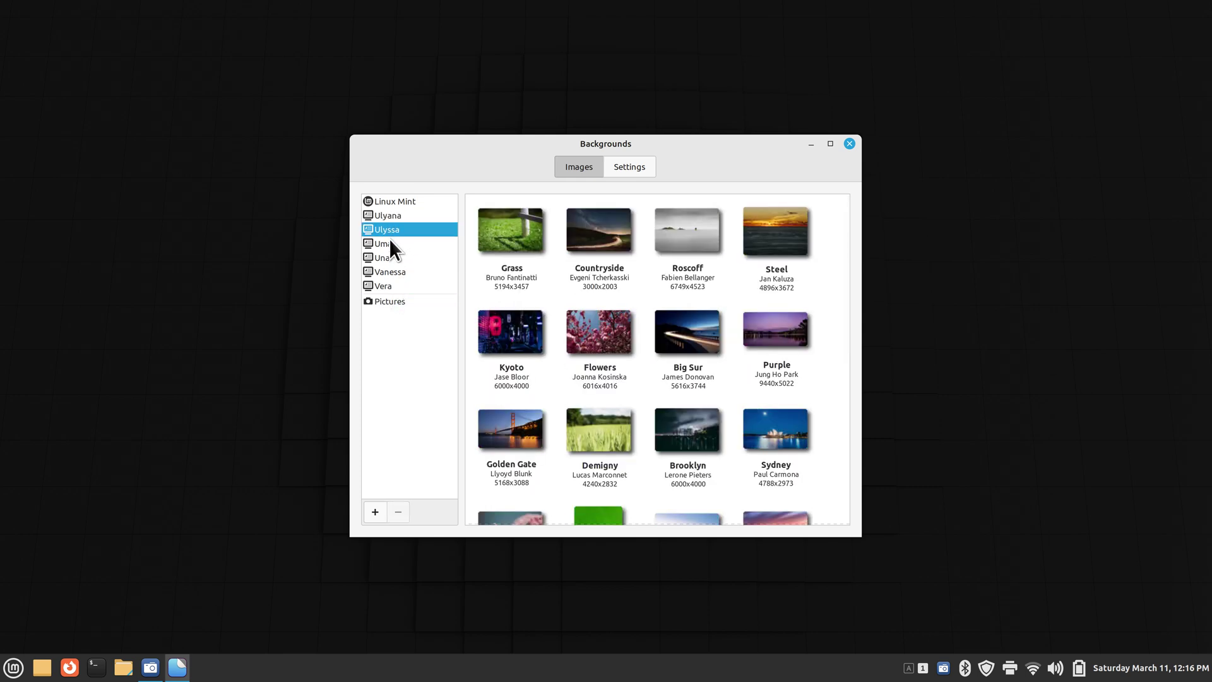
click(390, 244)
click(391, 258)
click(392, 271)
click(396, 285)
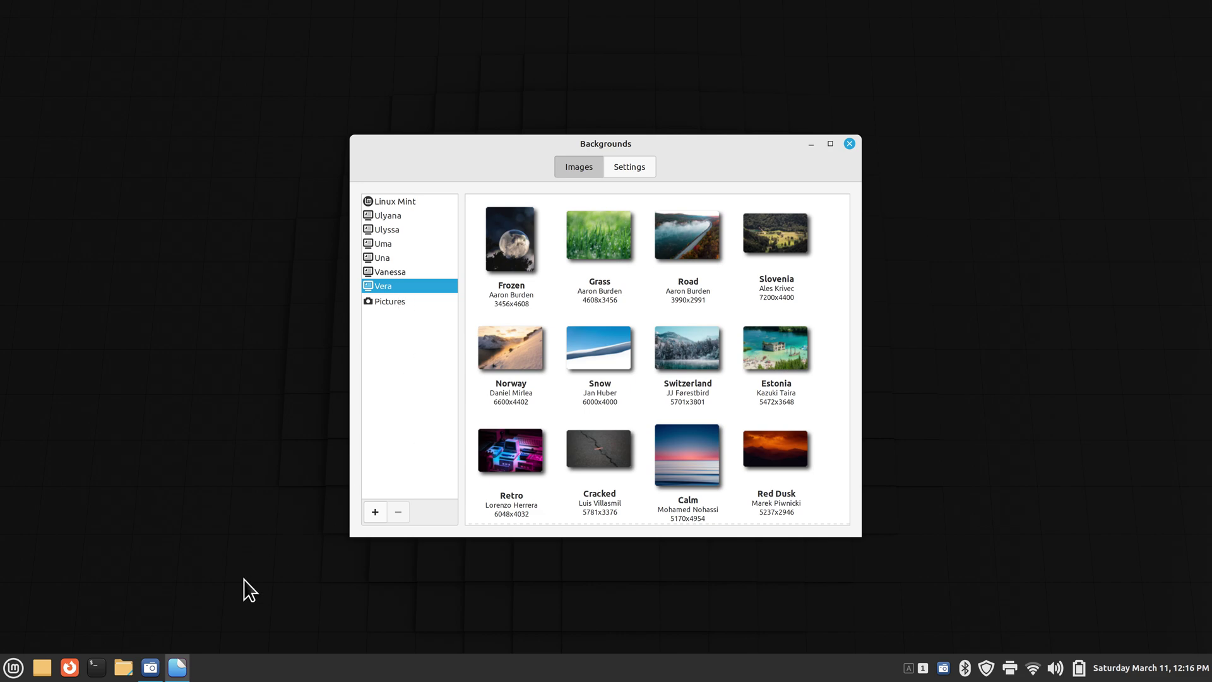
- Look at the WallPaper folder inside Pictures in a new file manager window, and close that window
click(123, 668)
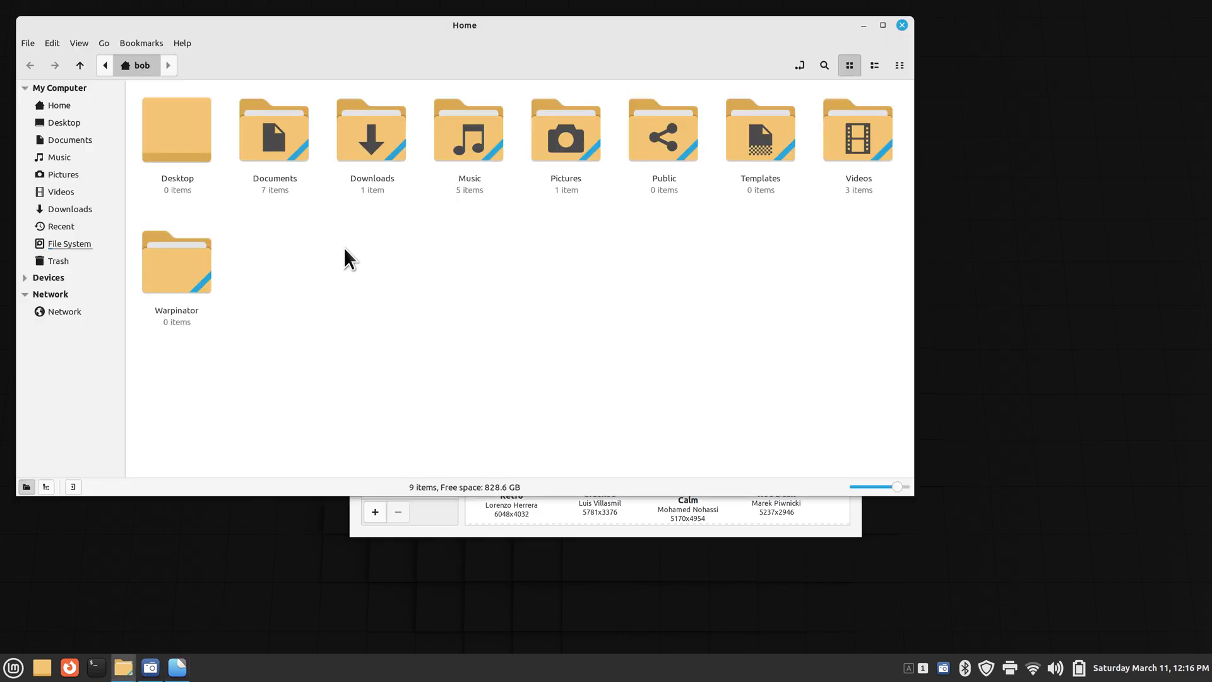
double_click(577, 134)
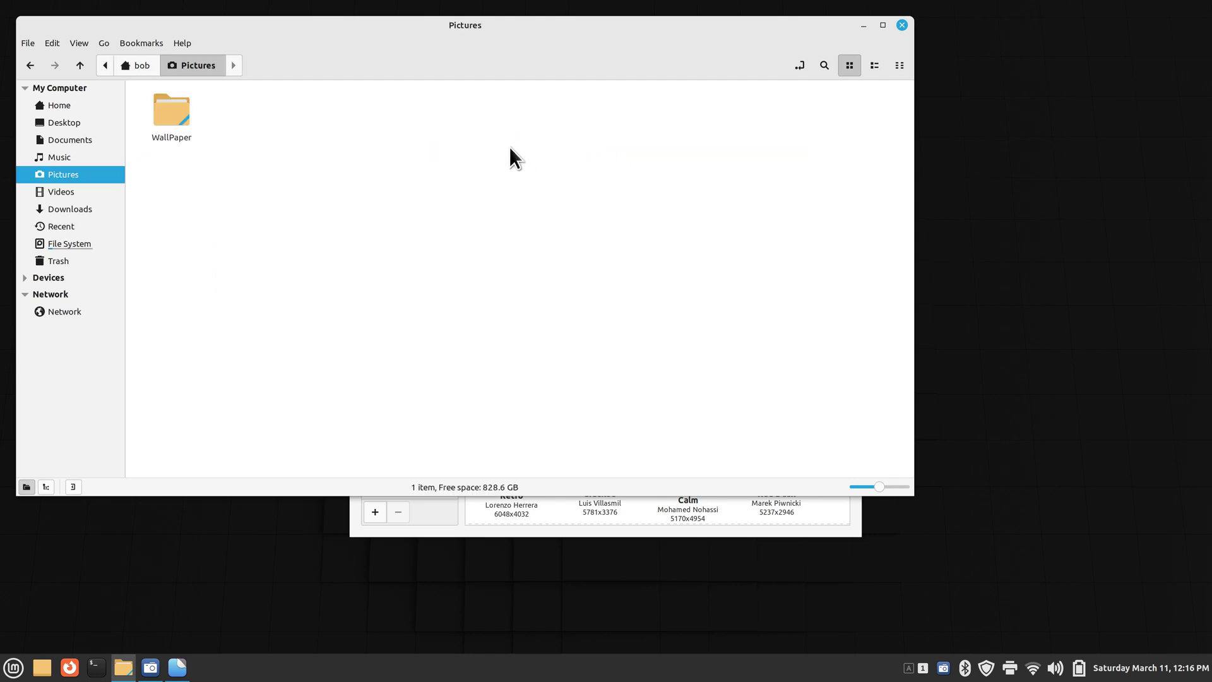
double_click(173, 114)
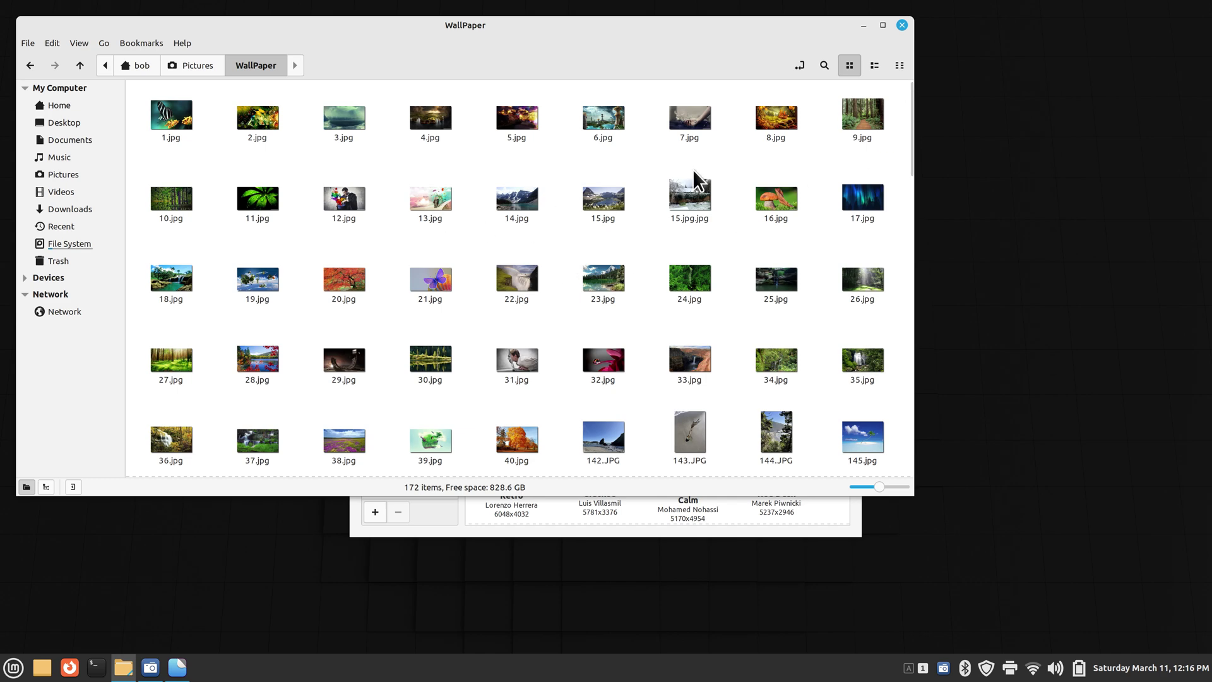
click(903, 25)
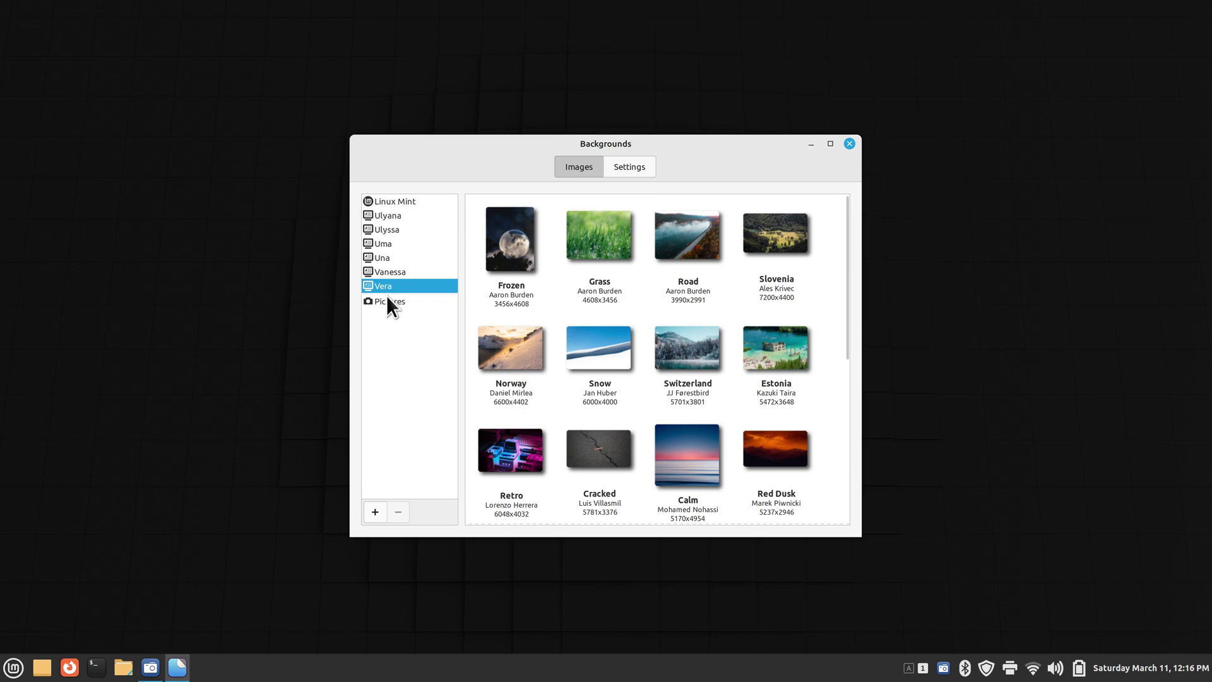
- Add the WallPaper folder from Pictures to the background image sources and show its images
click(372, 509)
click(298, 184)
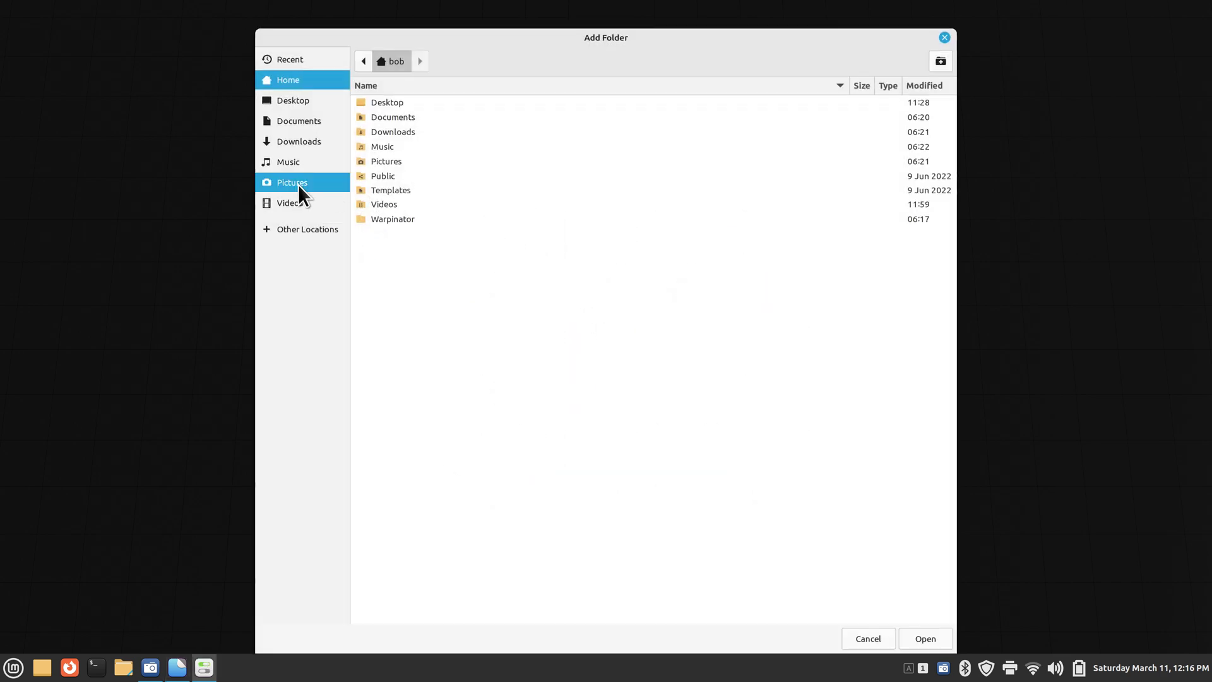
click(384, 101)
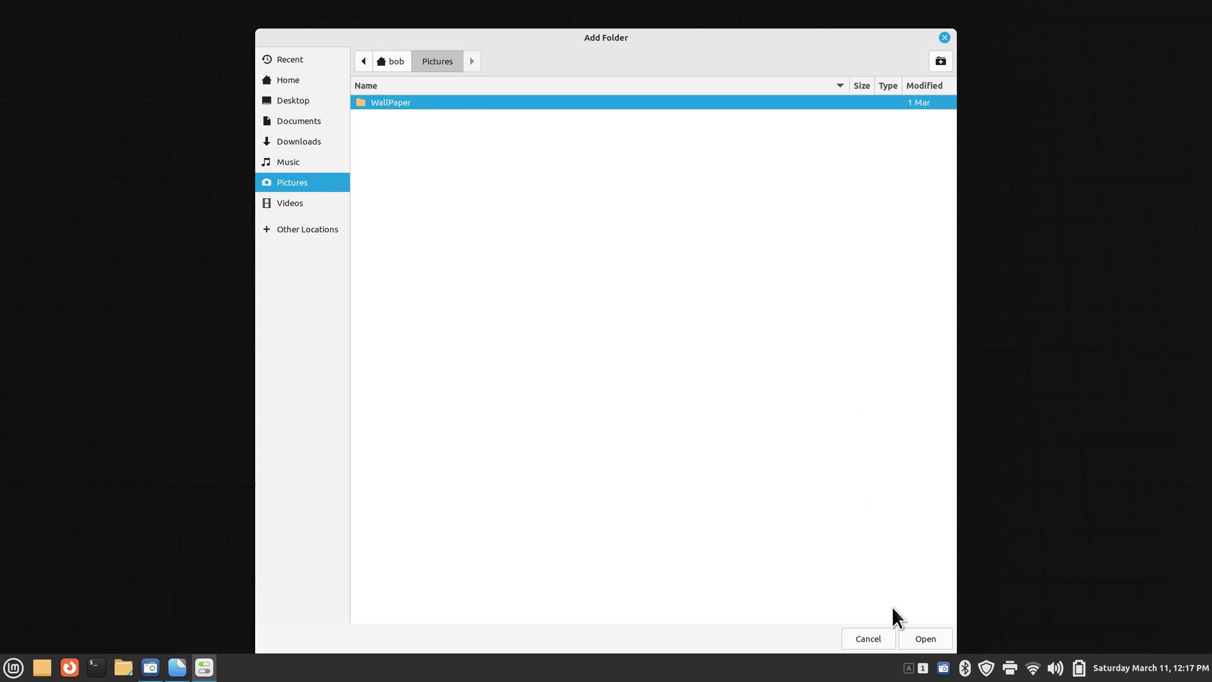
click(924, 639)
click(385, 316)
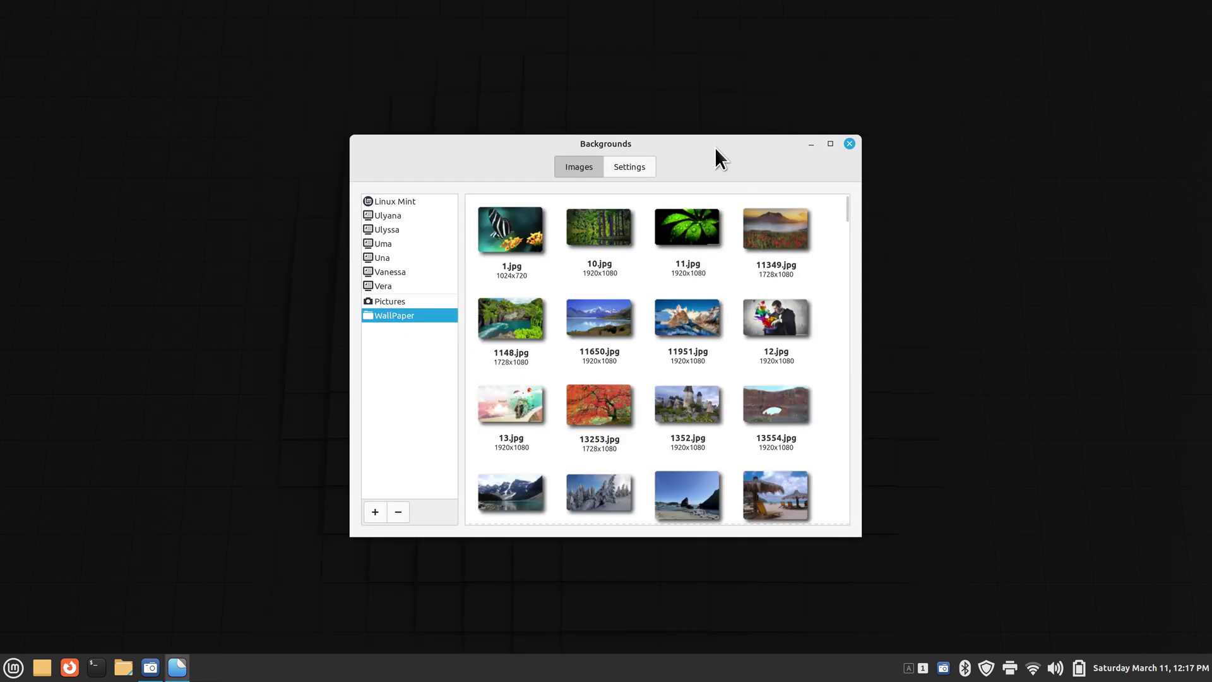
- Turn on playing the backgrounds as a slideshow and set the delay to 1 minute
drag(715, 147, 902, 128)
click(821, 148)
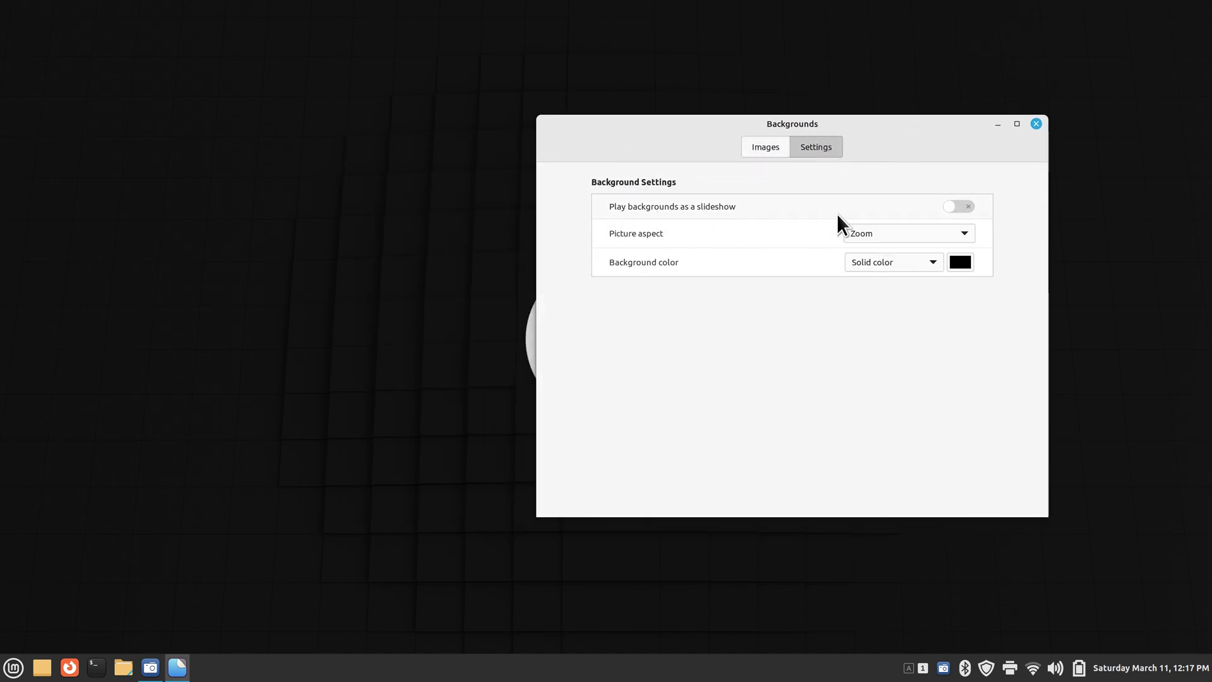
click(961, 205)
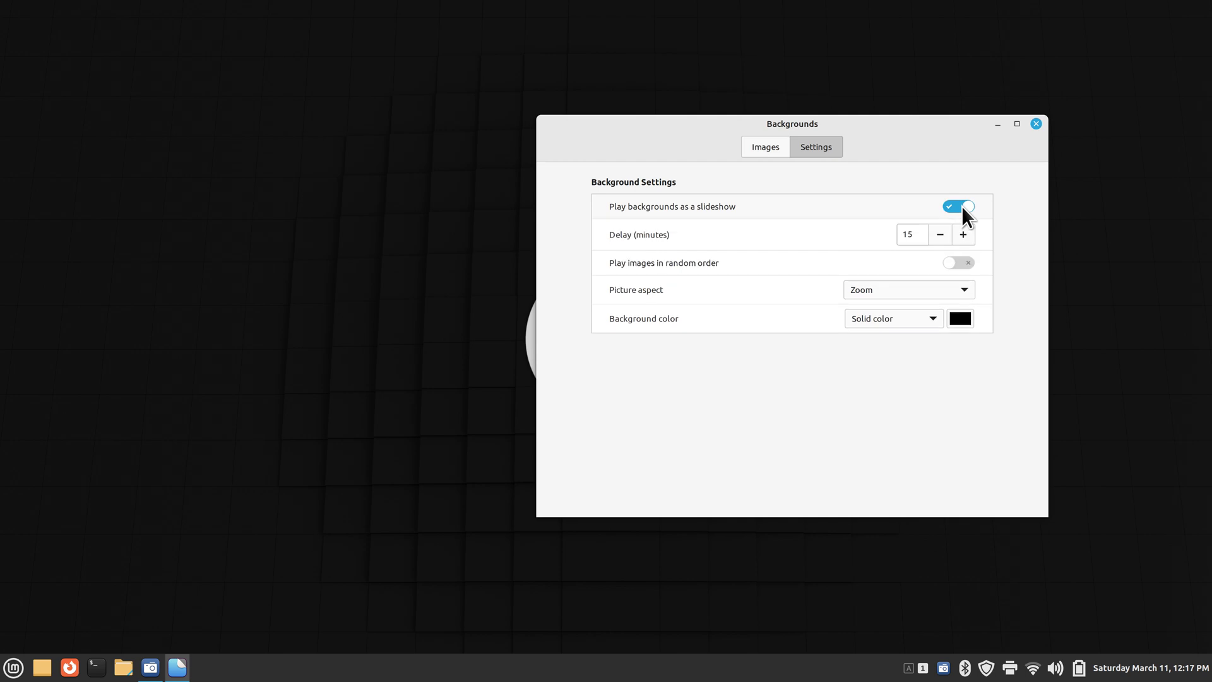
double_click(915, 235)
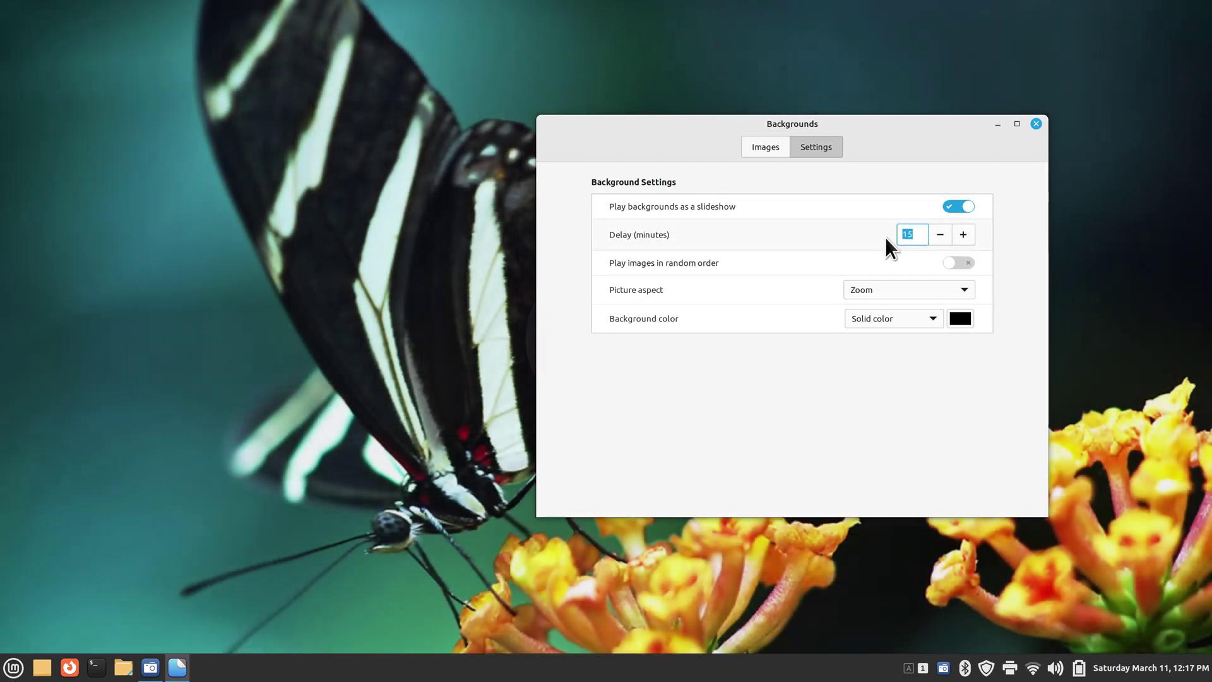
text(1)
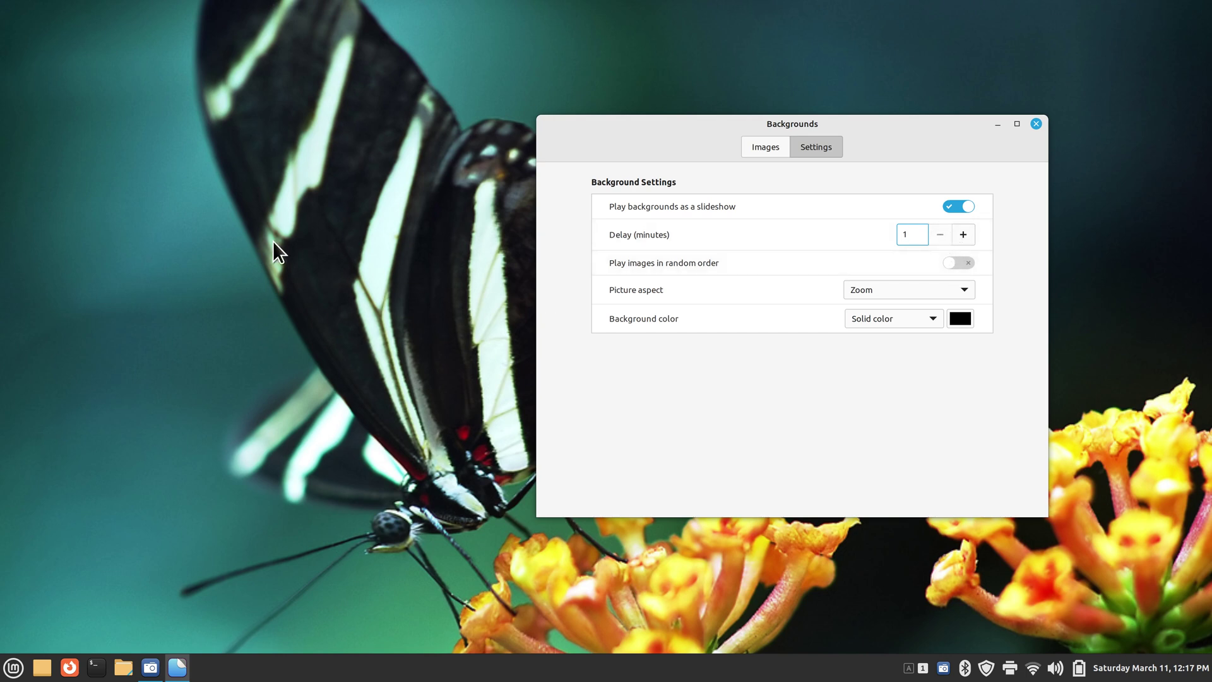
- Look through the images in the WallPaper folder and check the slideshow options, including random order
click(769, 148)
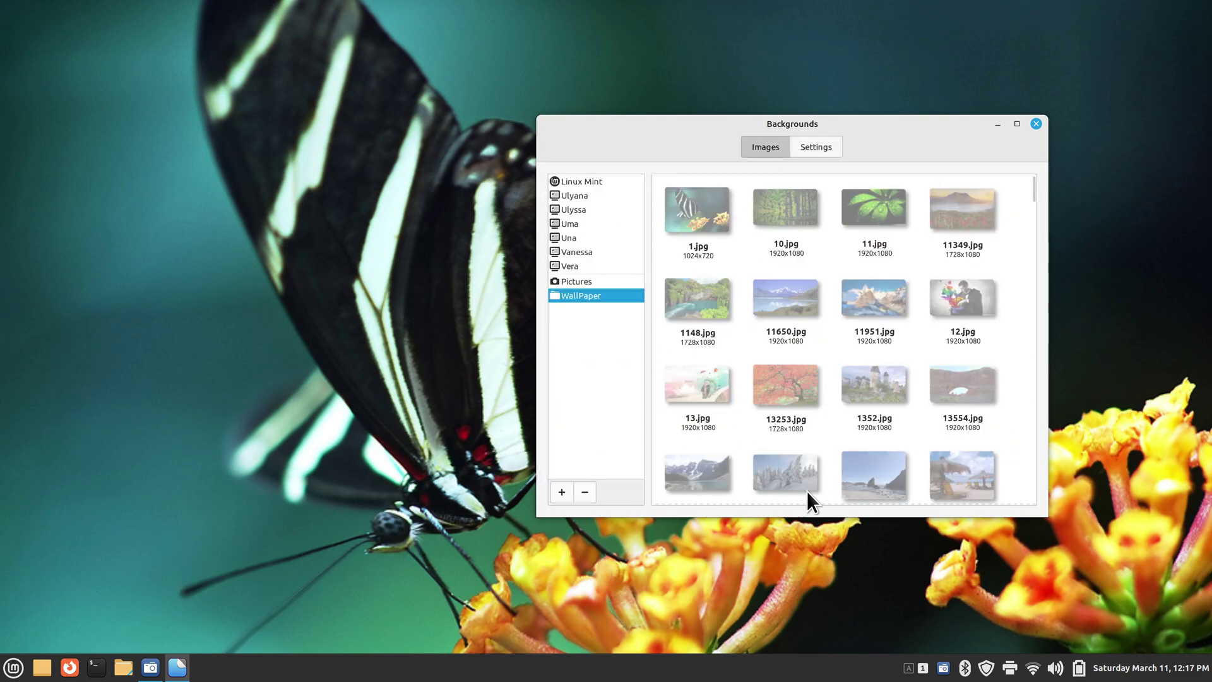
scroll(901, 301, down, 15)
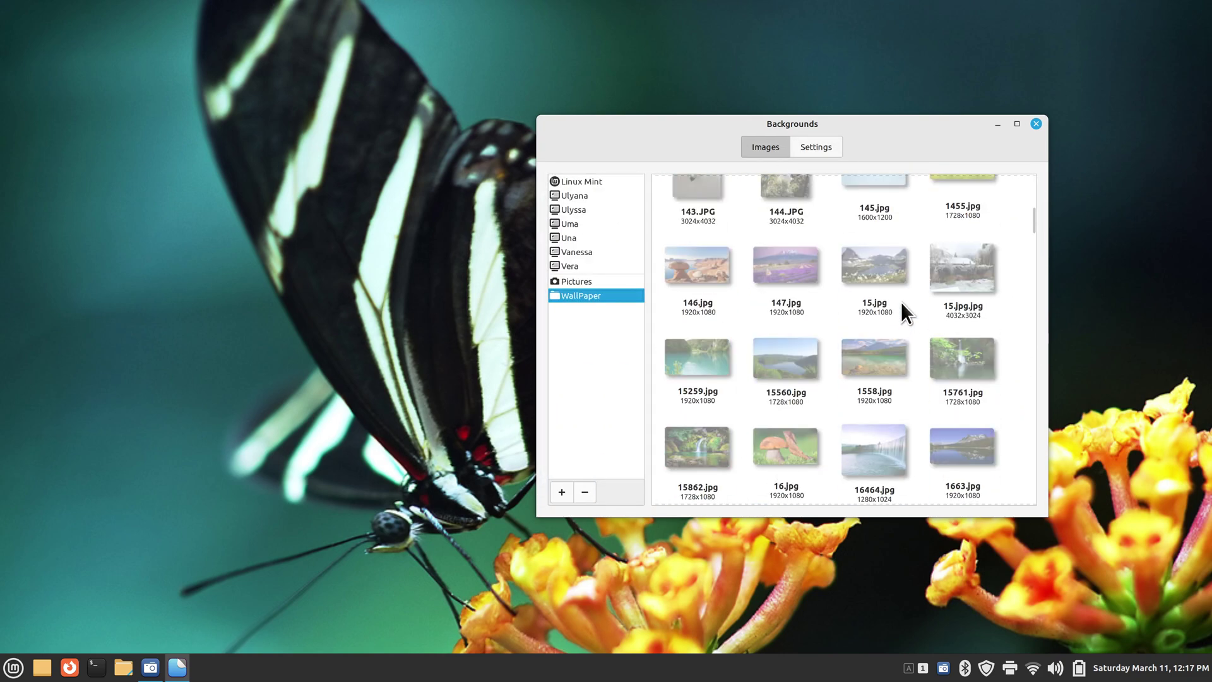
scroll(901, 302, up, 15)
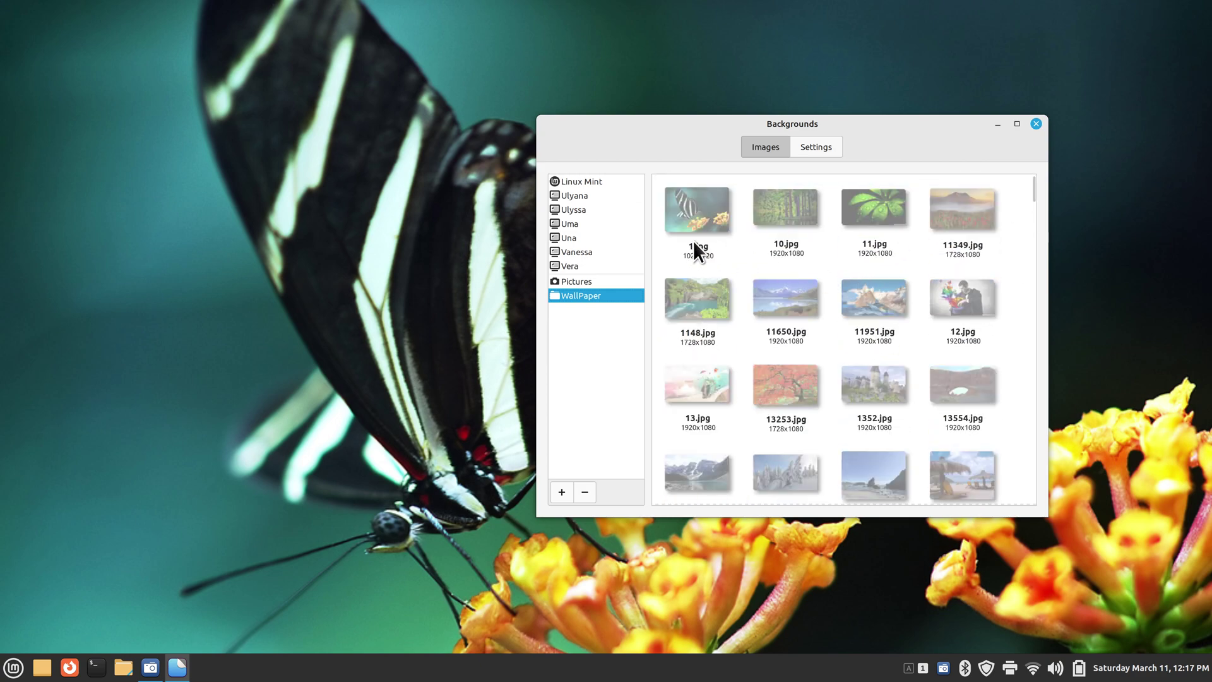
click(814, 146)
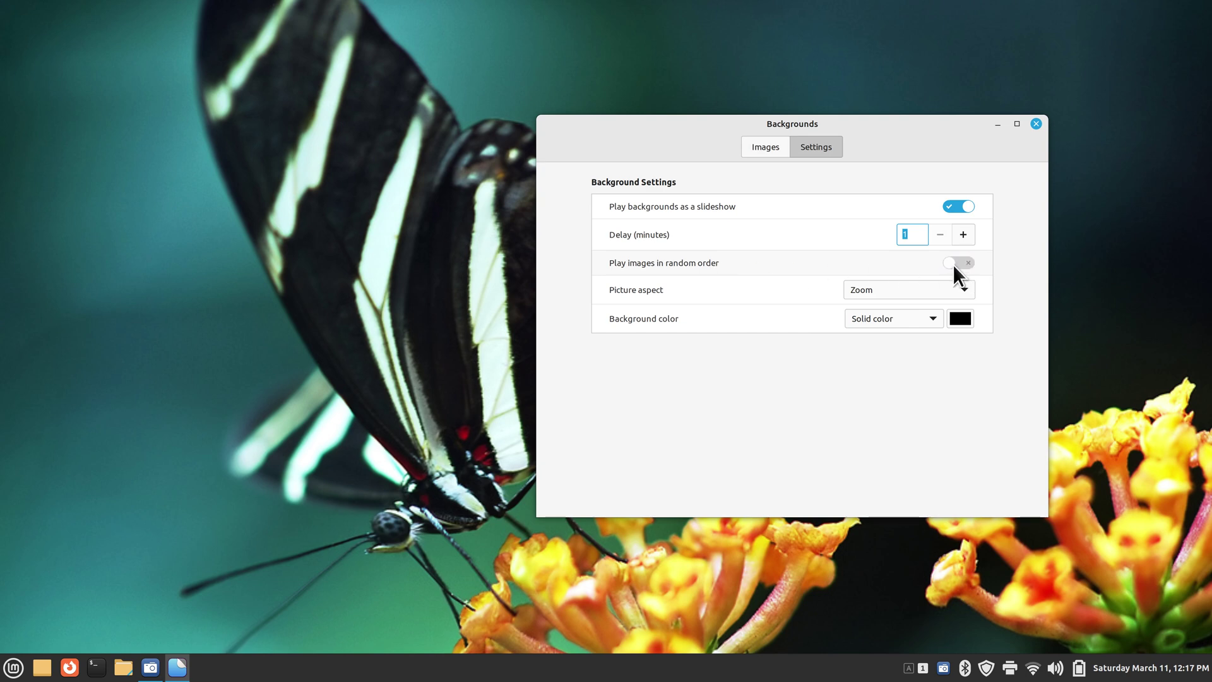
click(765, 147)
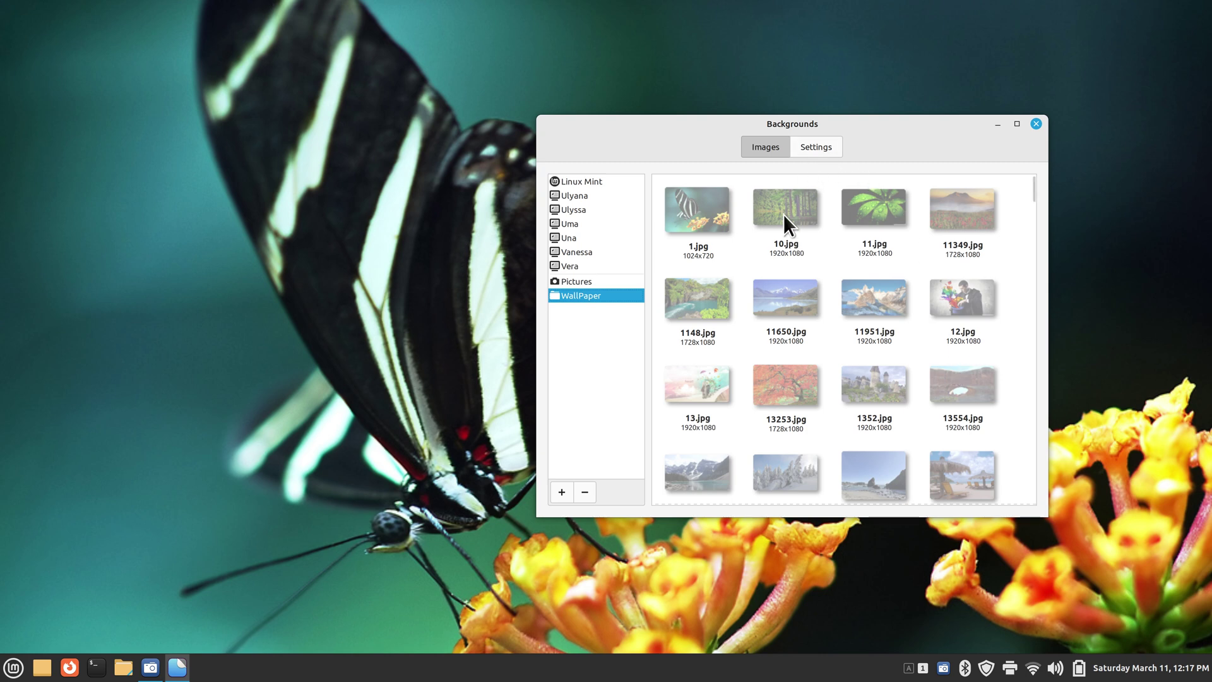
- Try a slideshow delay of 6 minutes, return it to 1, and view the picture aspect options, keeping Zoom
click(824, 153)
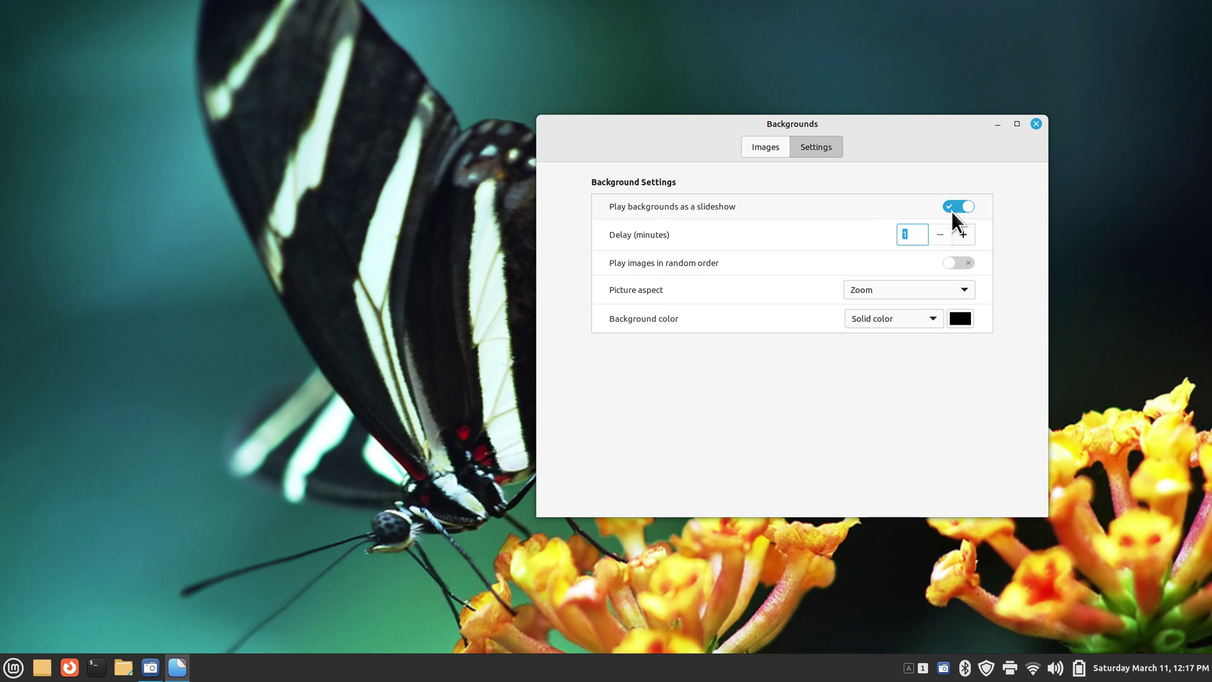
click(962, 234)
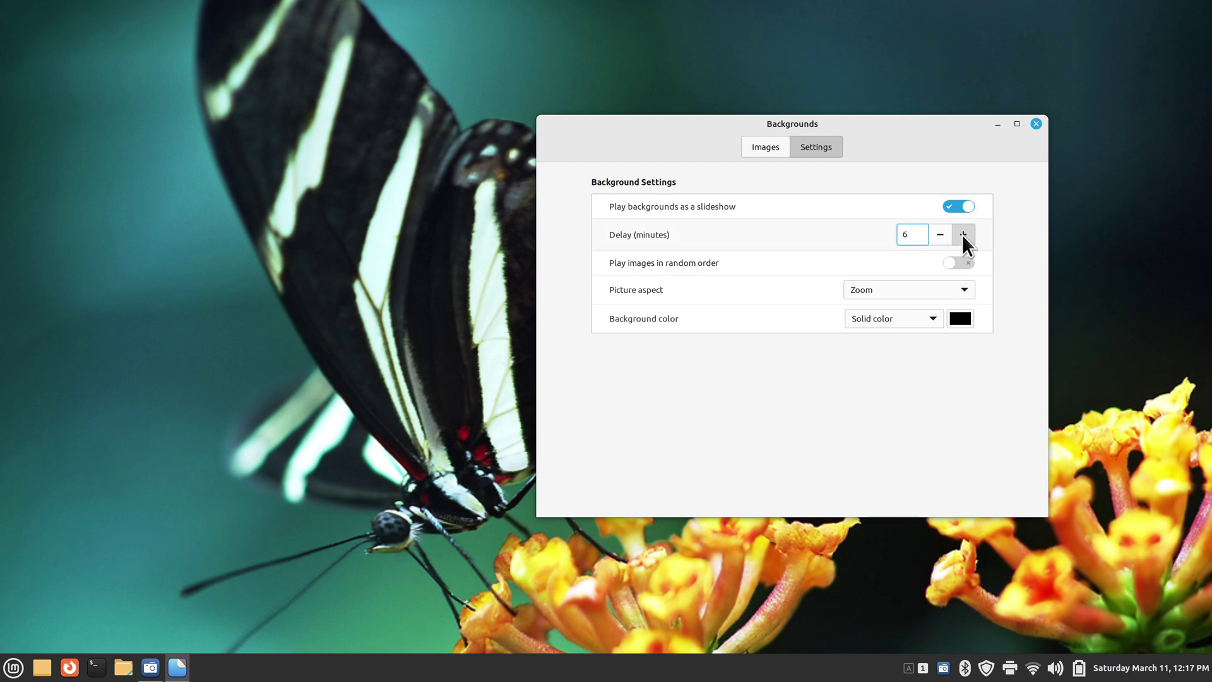
click(963, 234)
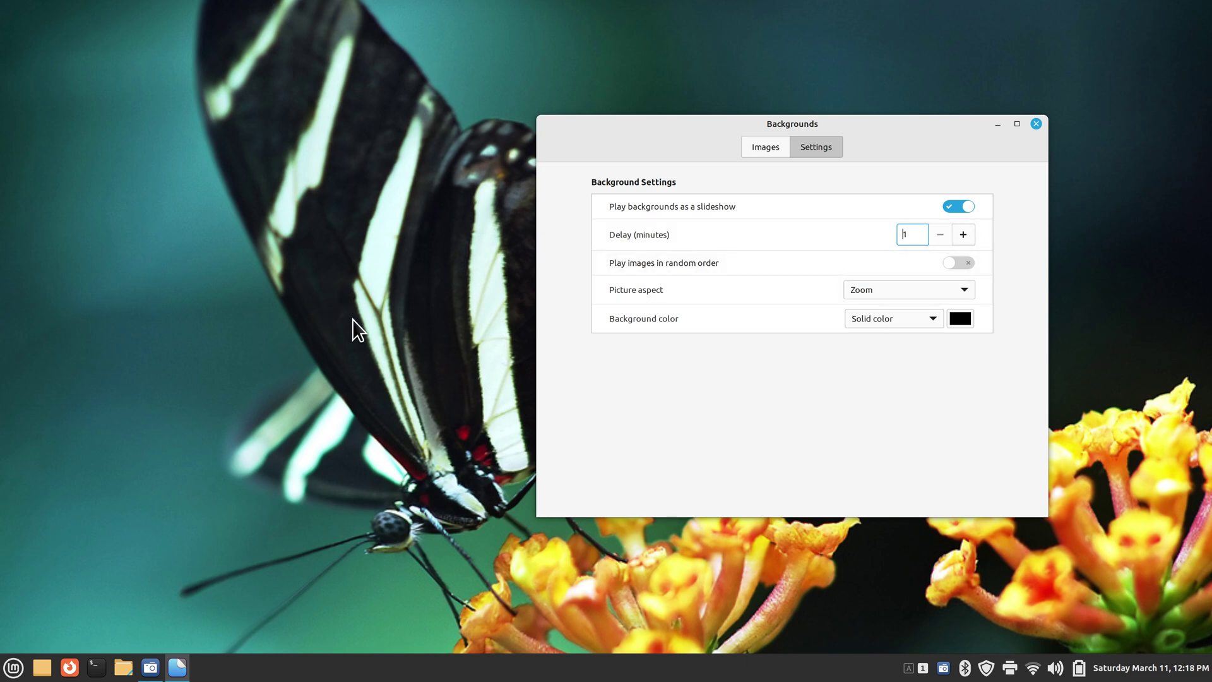
click(964, 290)
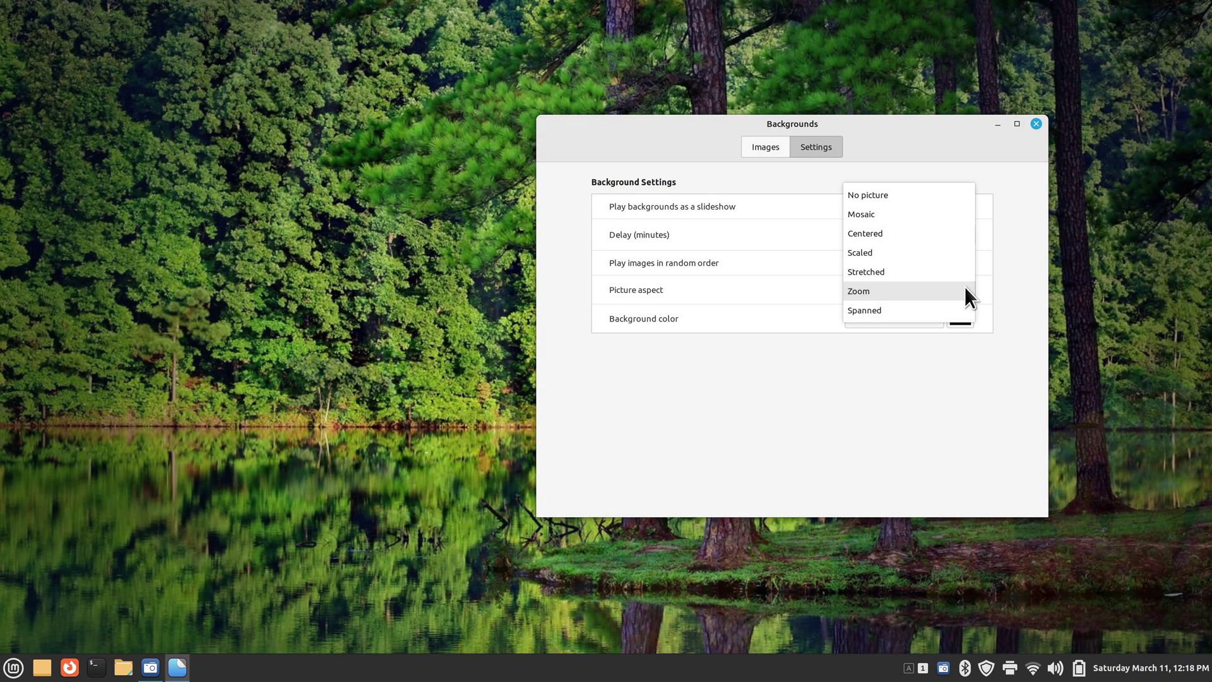
click(965, 291)
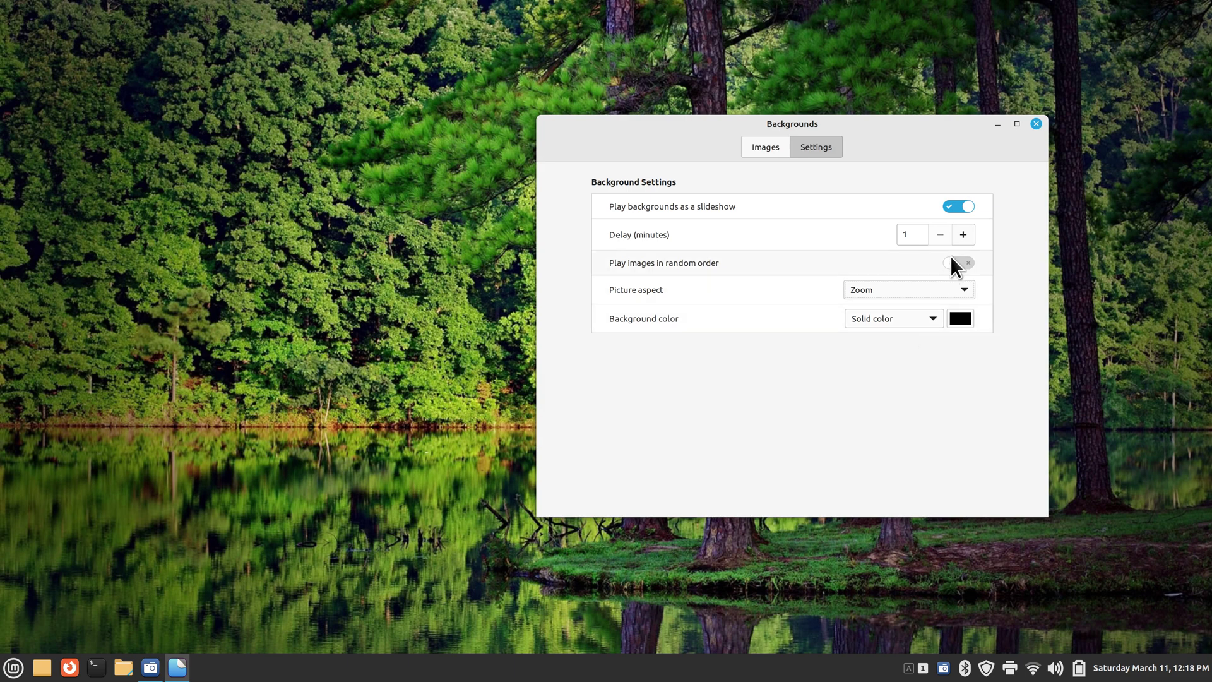
- Turn off the slideshow and try 11951.jpg, 1352.jpg, 142.JPG and 14257.jpg from the WallPaper folder as desktop backgrounds
click(955, 207)
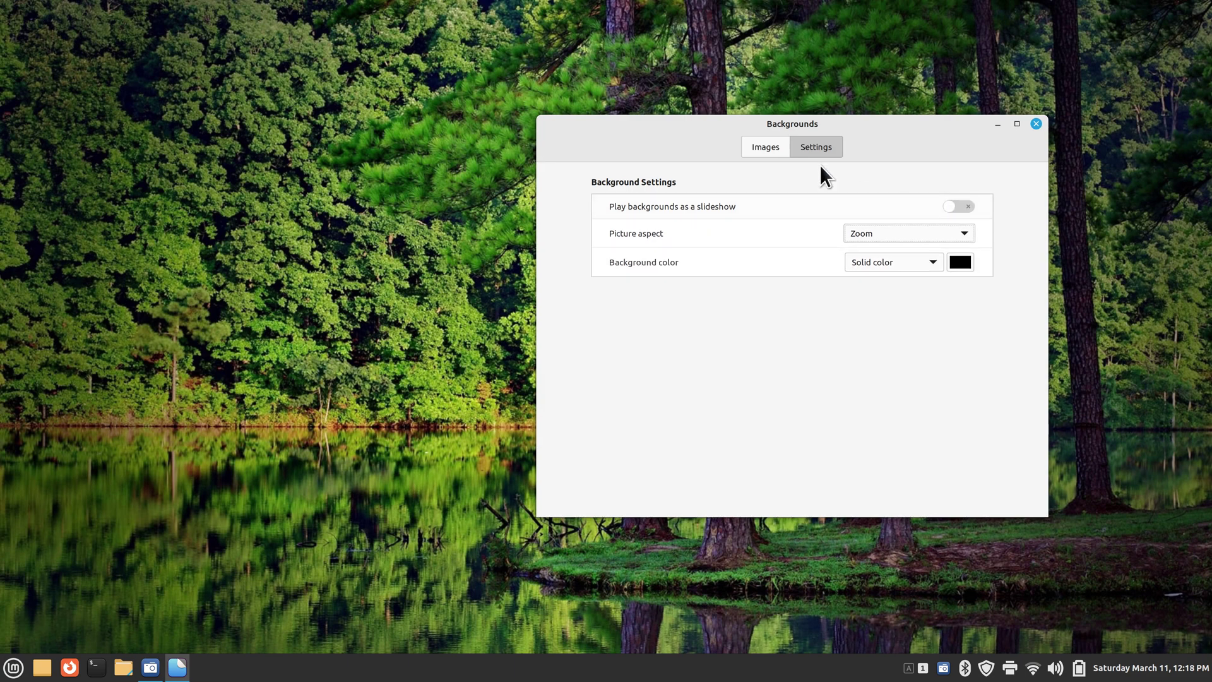
click(766, 149)
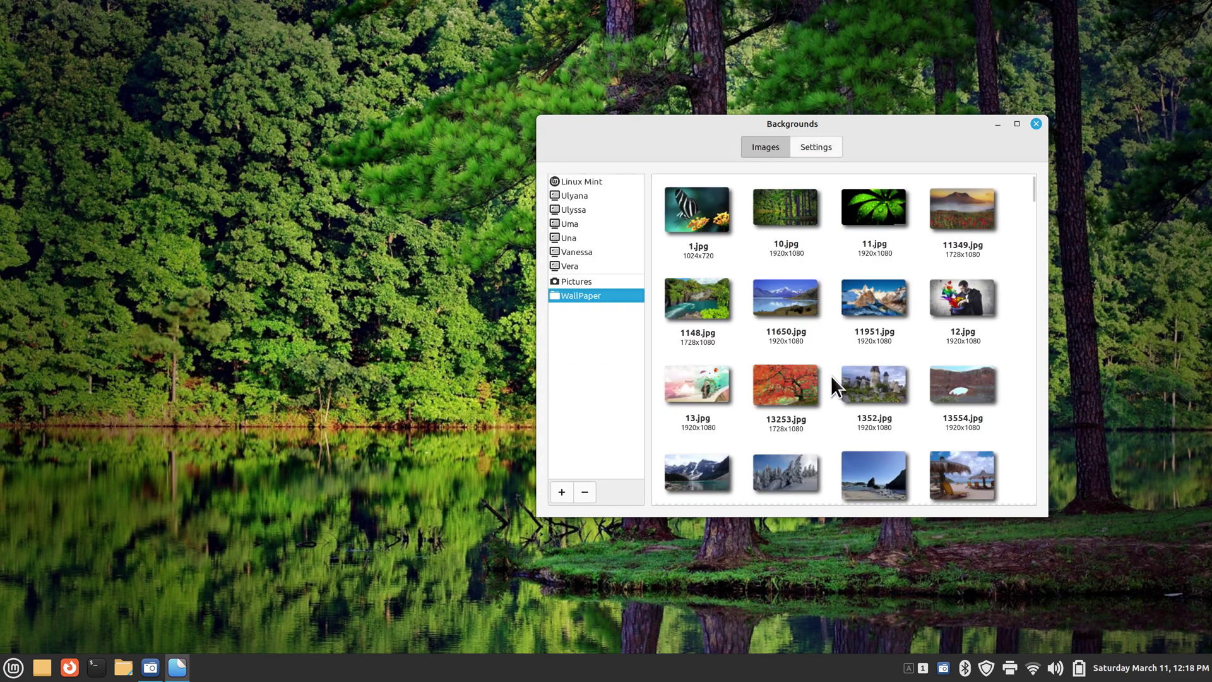
click(871, 330)
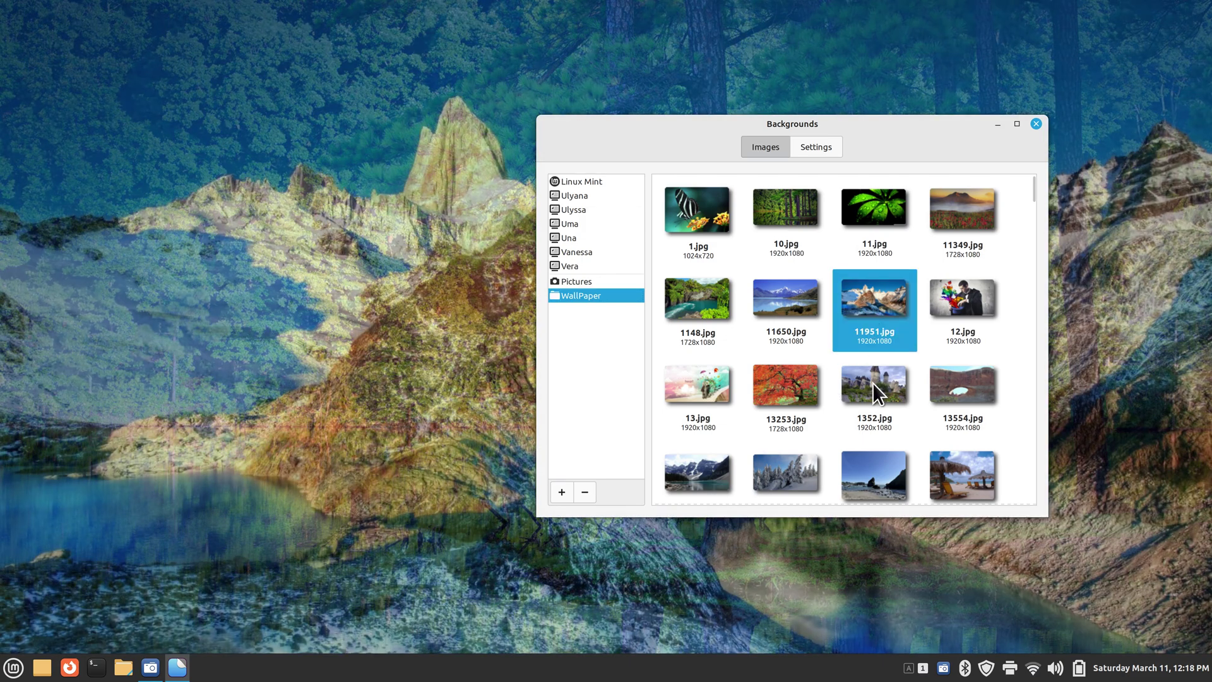
click(873, 383)
click(878, 453)
click(941, 454)
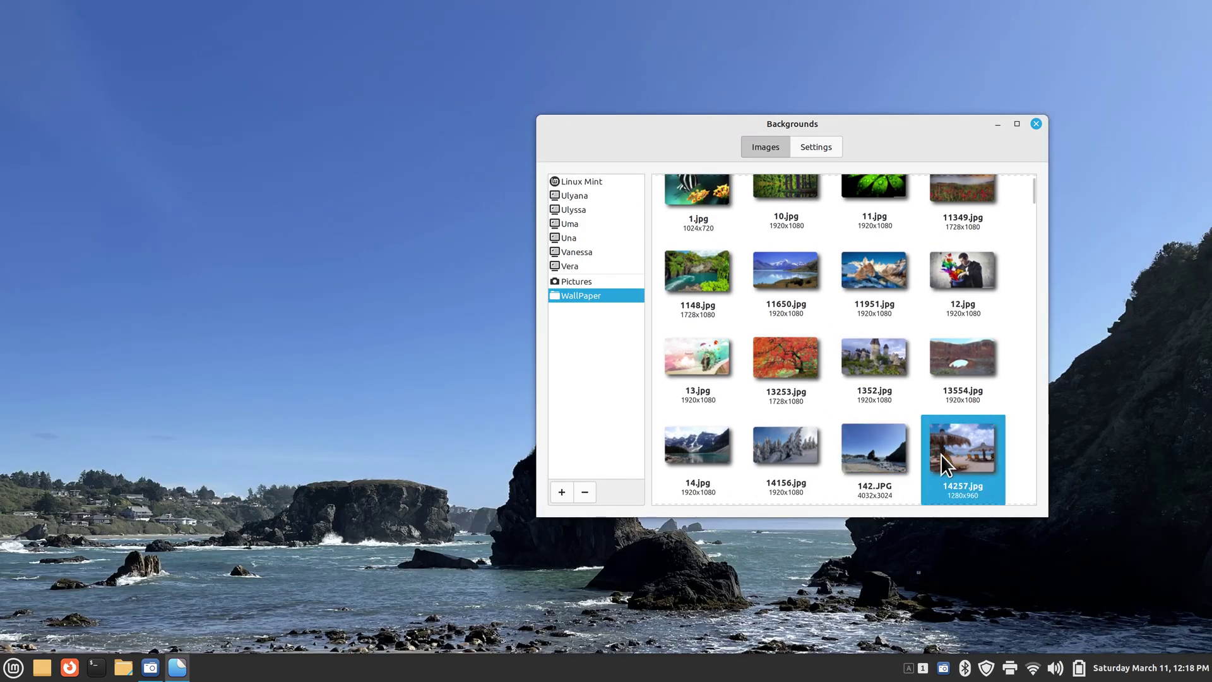
- Try 144.JPG, 16.jpg and 15862.jpg from the WallPaper folder as desktop backgrounds
scroll(745, 417, down, 3)
scroll(746, 406, down, 2)
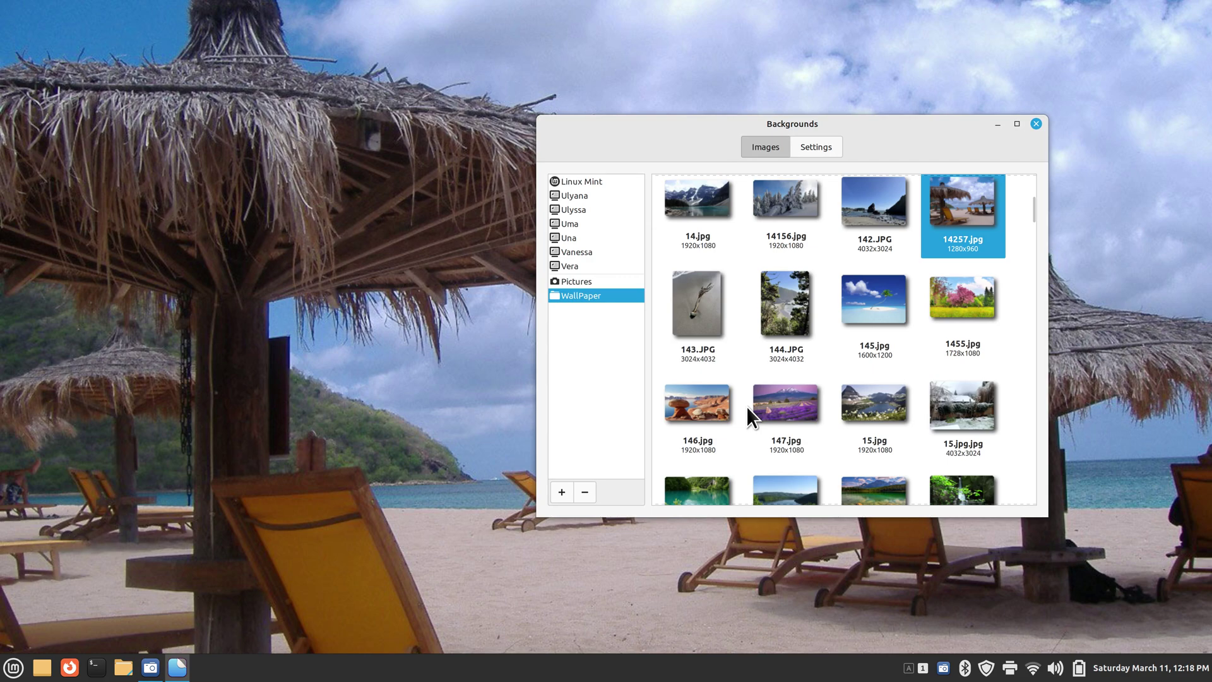
click(778, 296)
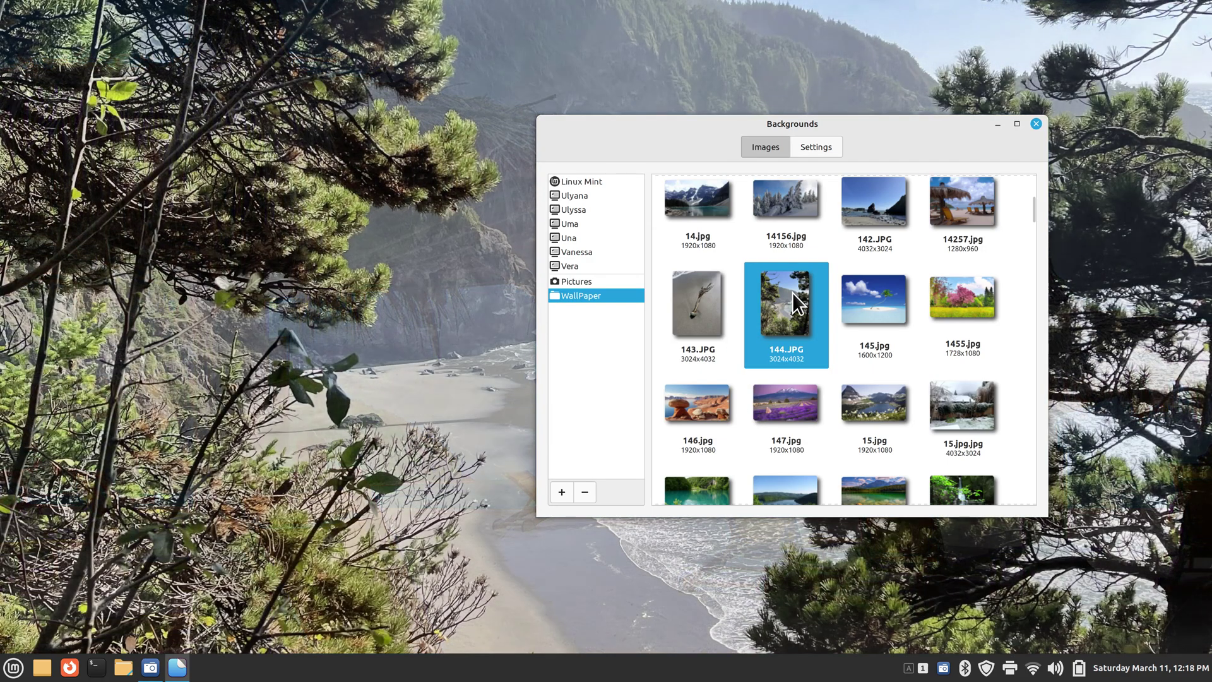
drag(870, 126, 854, 78)
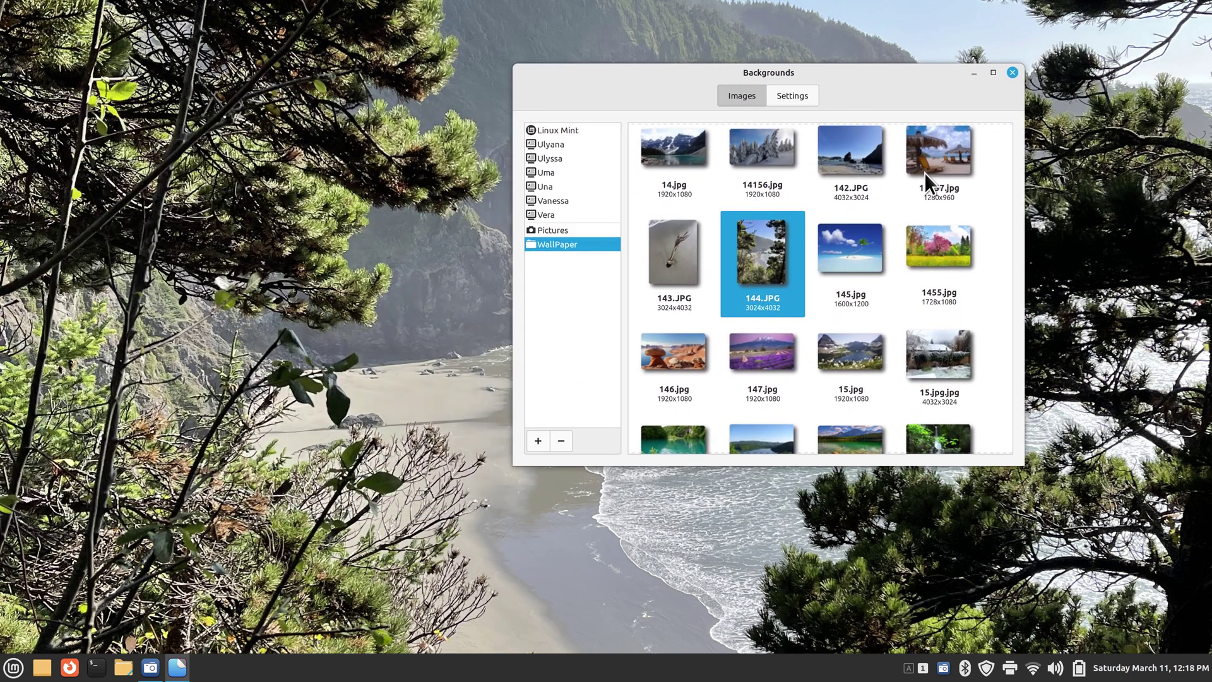
scroll(881, 387, down, 5)
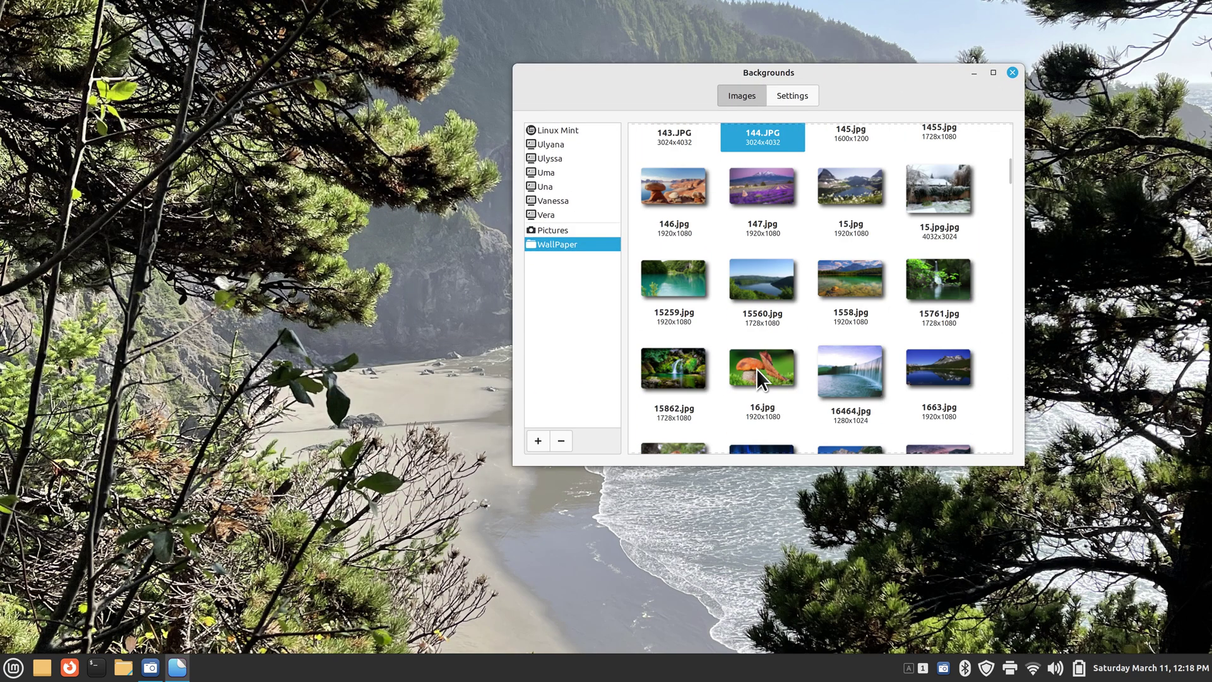
click(758, 371)
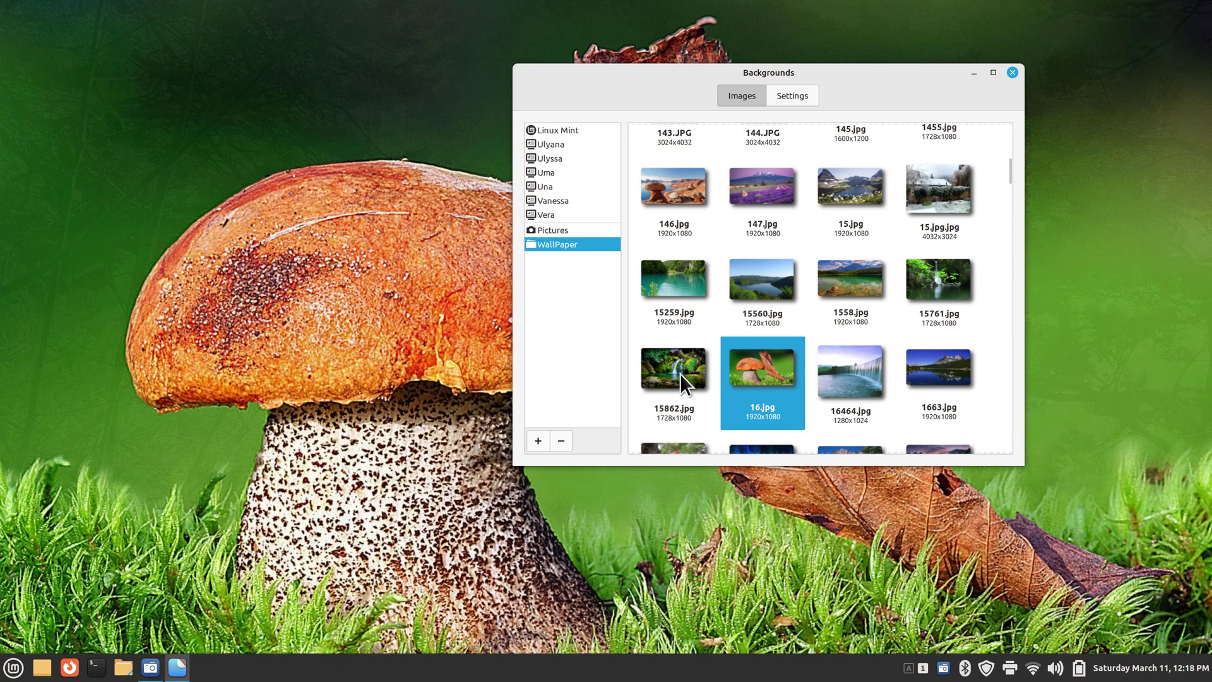
click(681, 374)
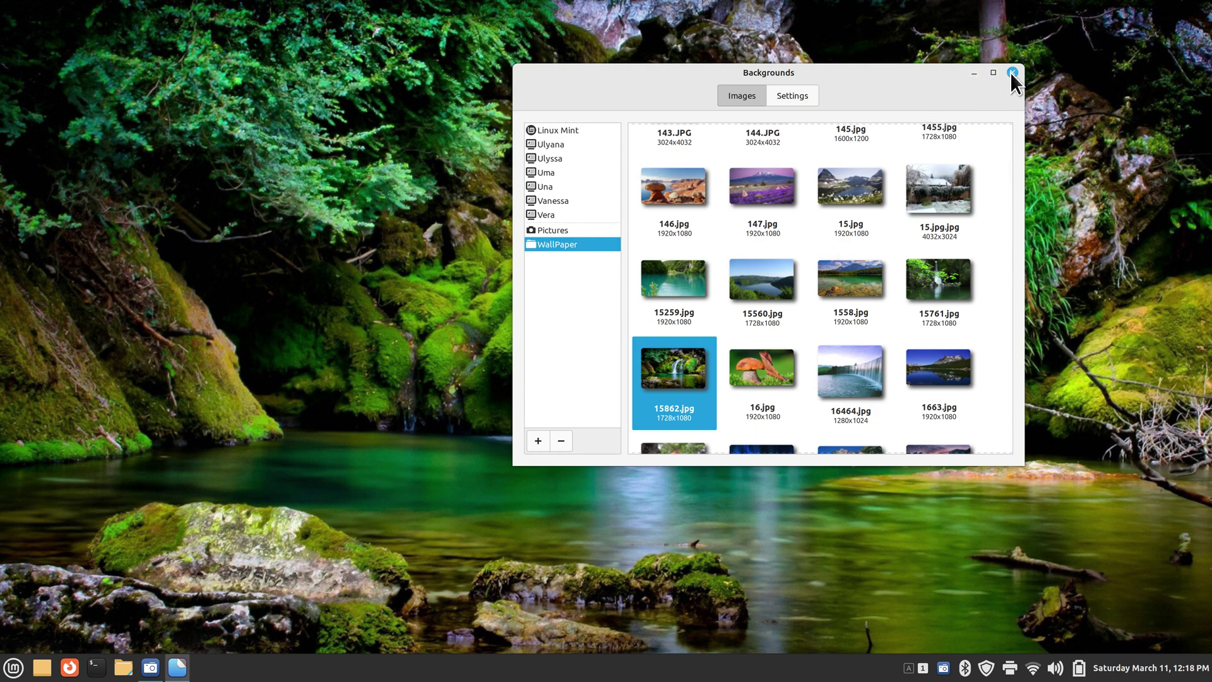
- Turn the background slideshow back on and switch its image source to the Ulyana collection
click(794, 93)
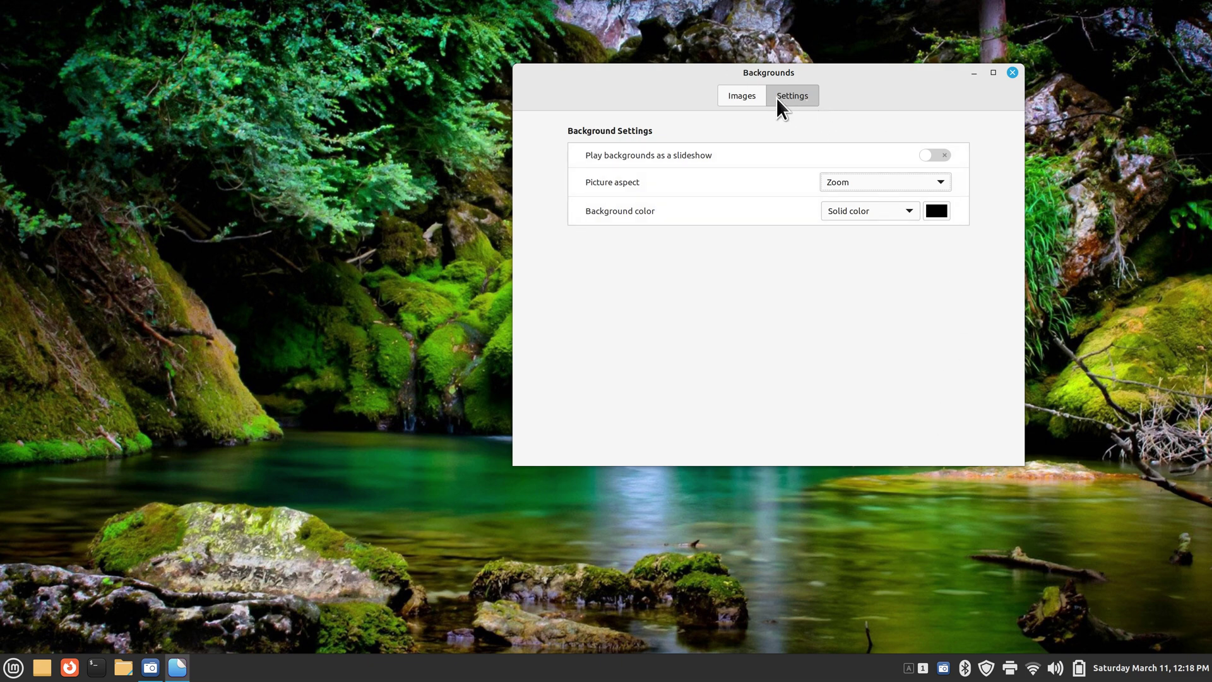
click(936, 156)
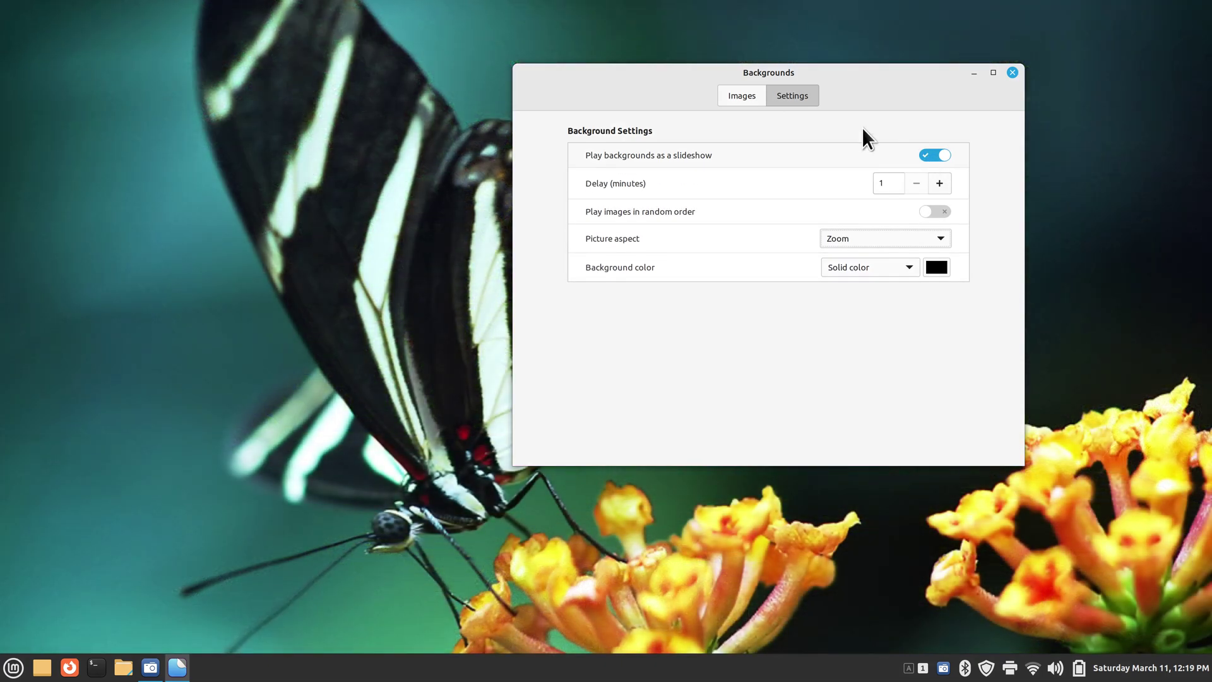
click(726, 93)
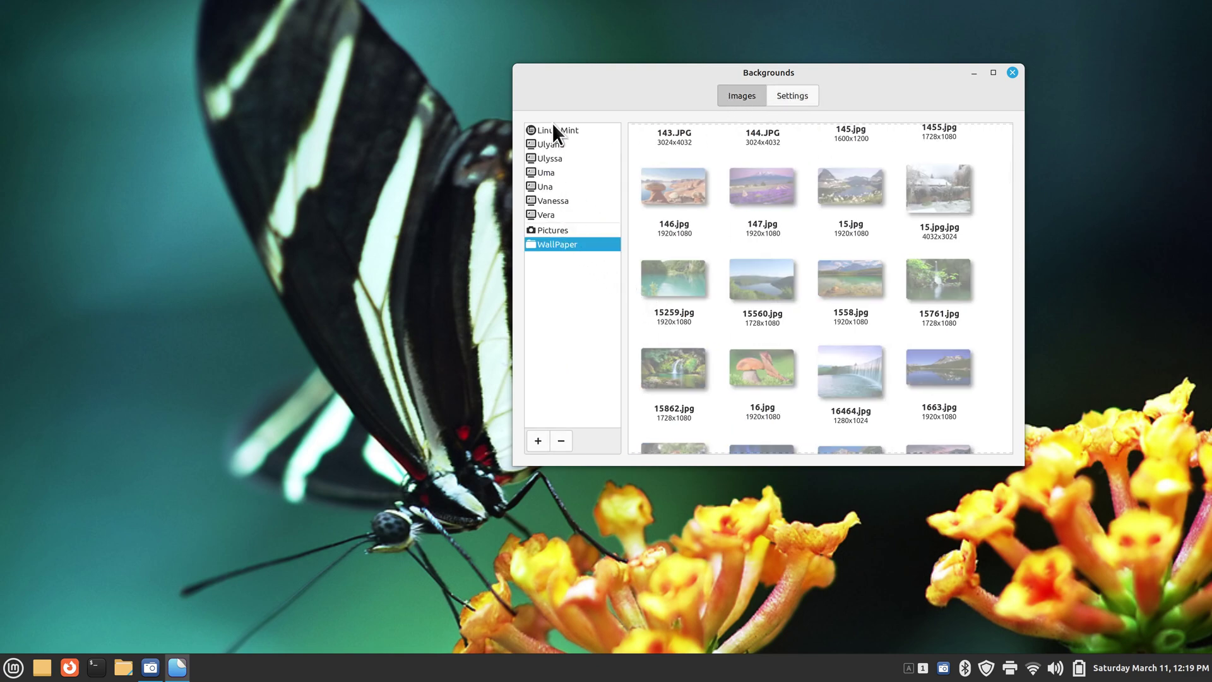
click(552, 144)
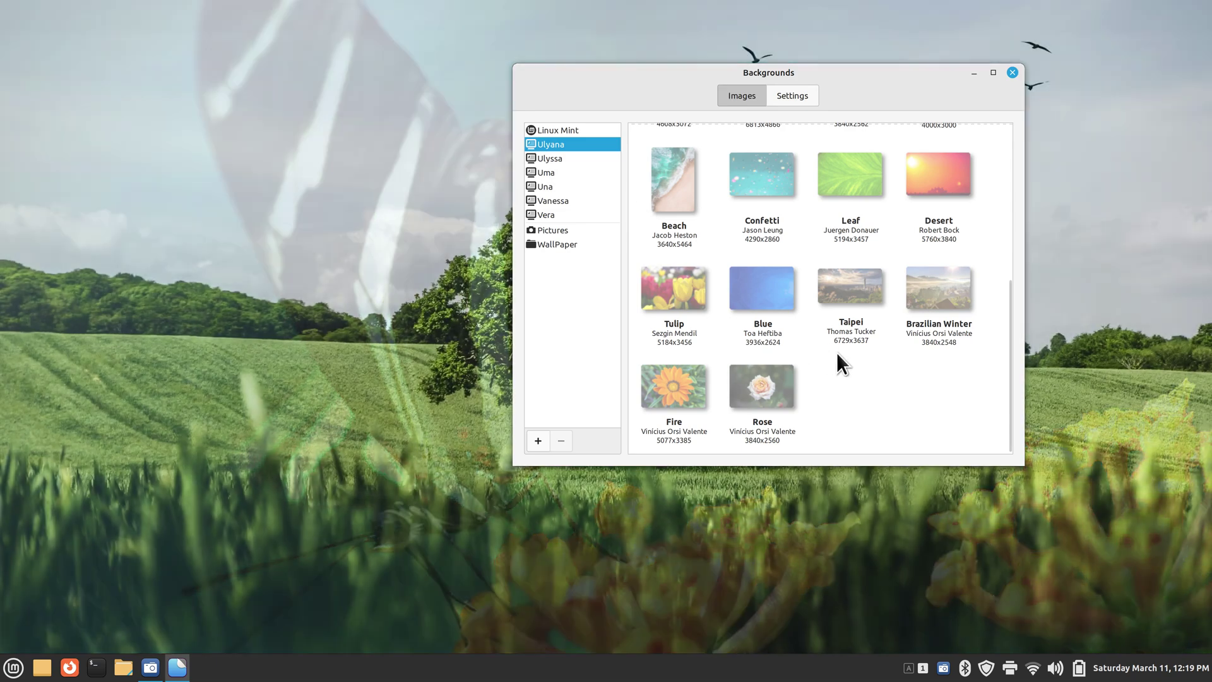
scroll(966, 255, up, 5)
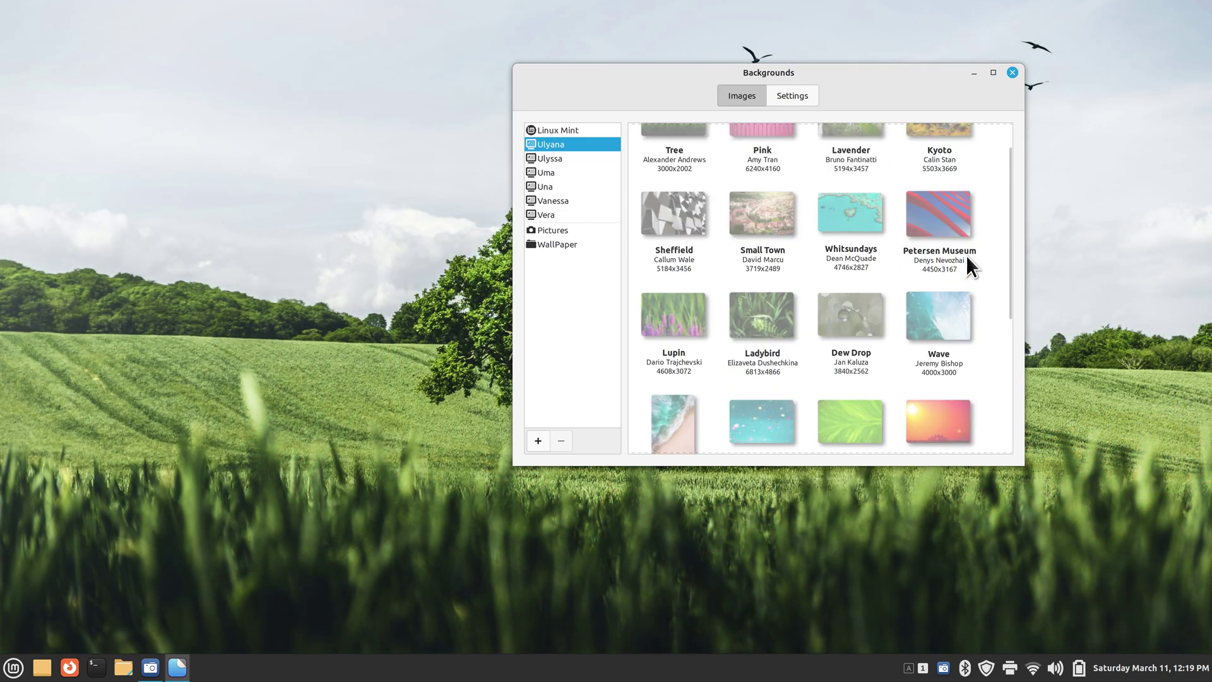
- Switch the slideshow source to Ulyssa and view its background on the desktop, and do the same with Uma
drag(711, 80, 632, 111)
click(486, 187)
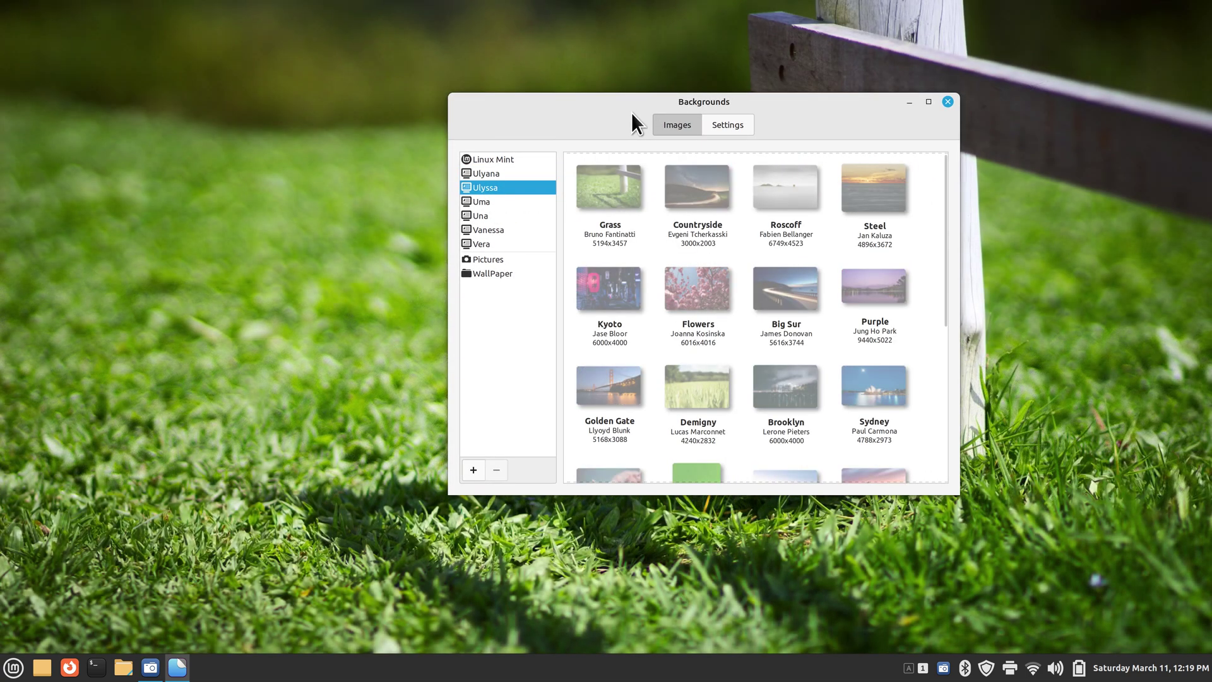
drag(632, 112, 425, 145)
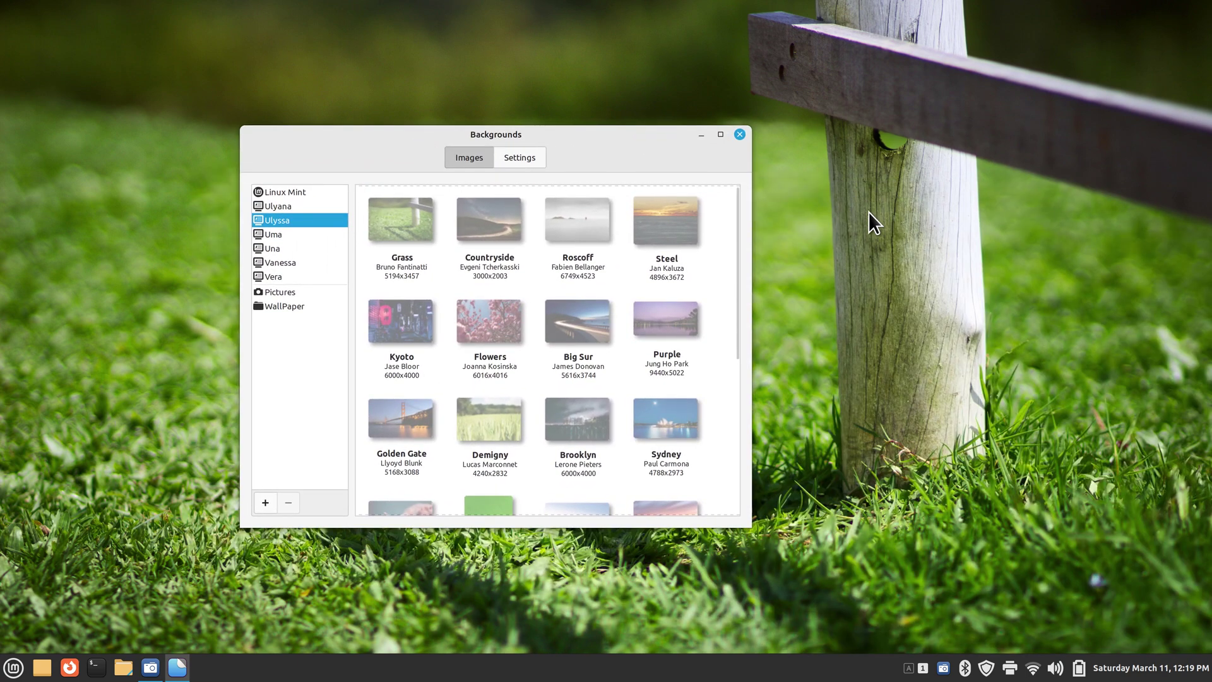
click(275, 234)
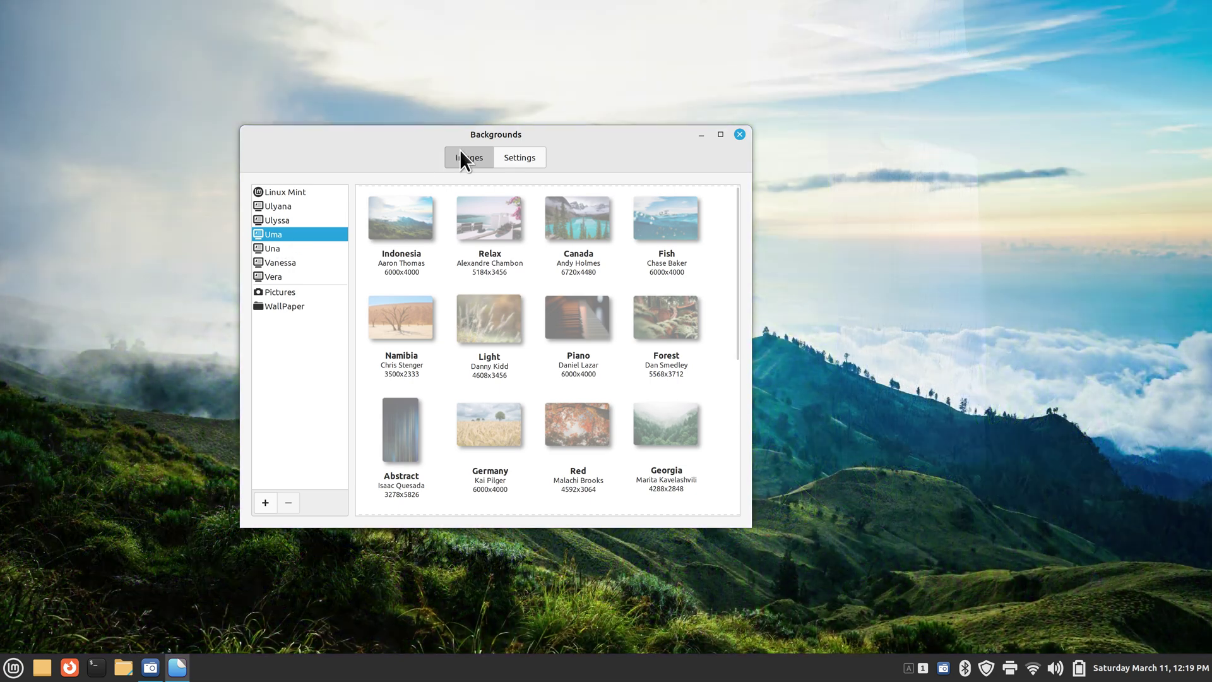
- Turn off playing the backgrounds as a slideshow
drag(469, 134, 627, 140)
click(677, 163)
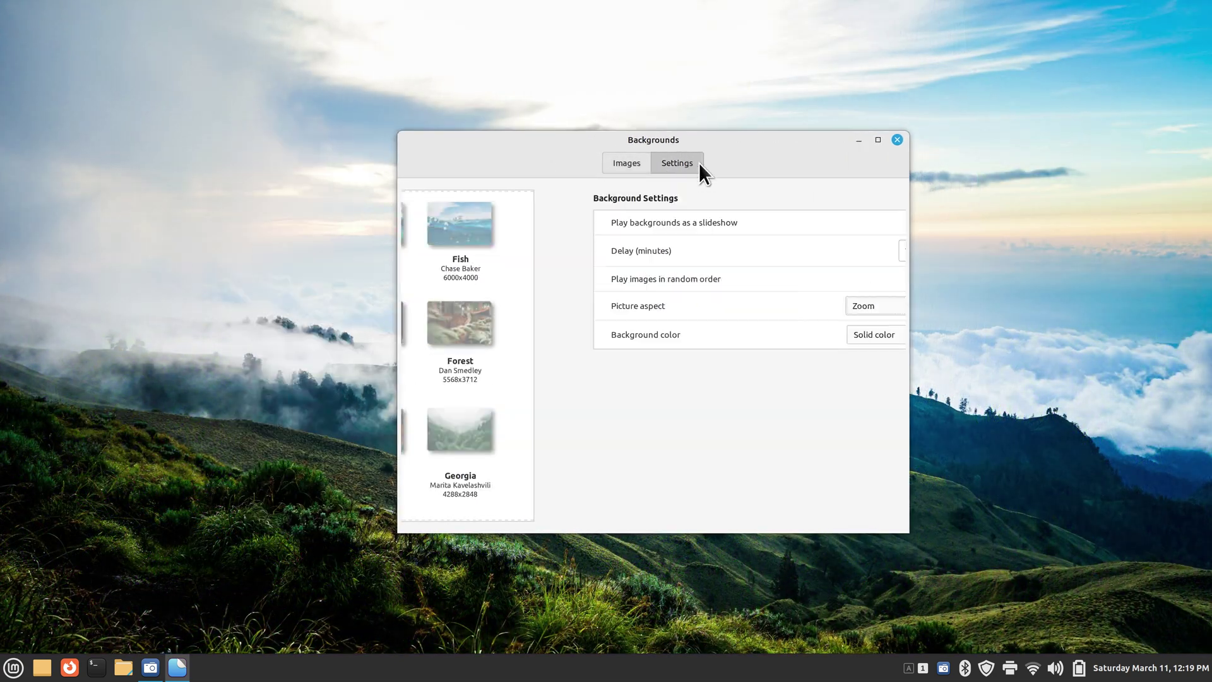
click(815, 224)
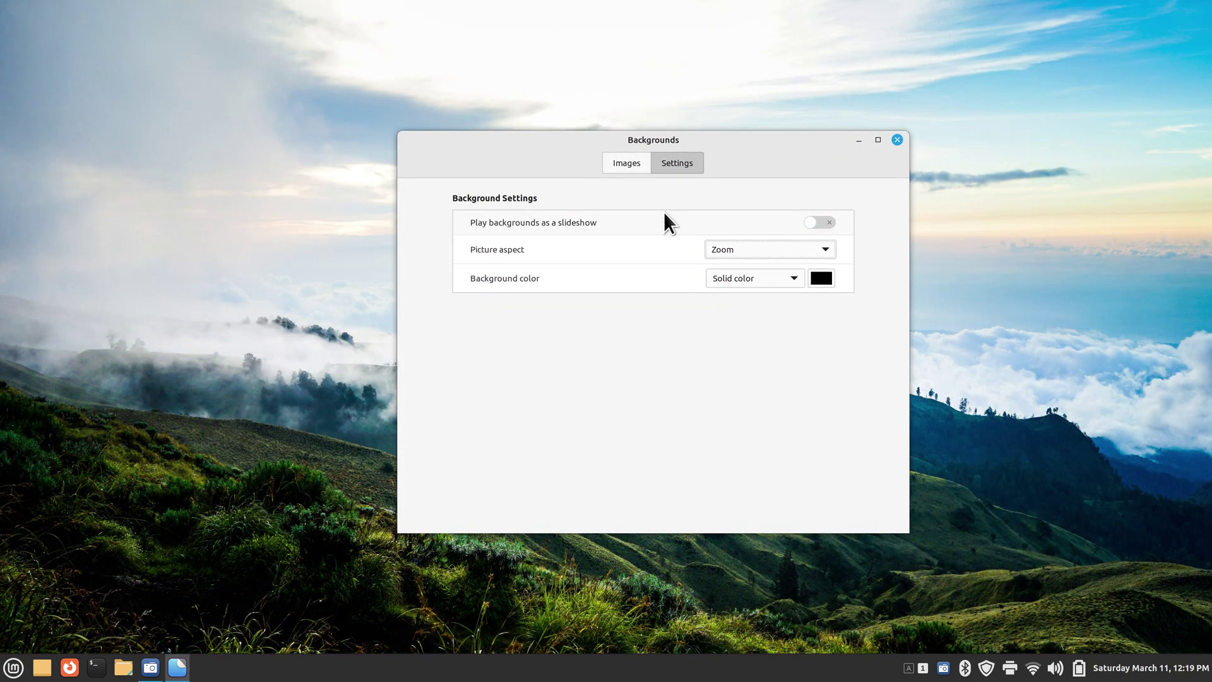
- Apply the black 3840x2160 background with the centred circular logo from the Linux Mint collection and close the background settings
click(614, 165)
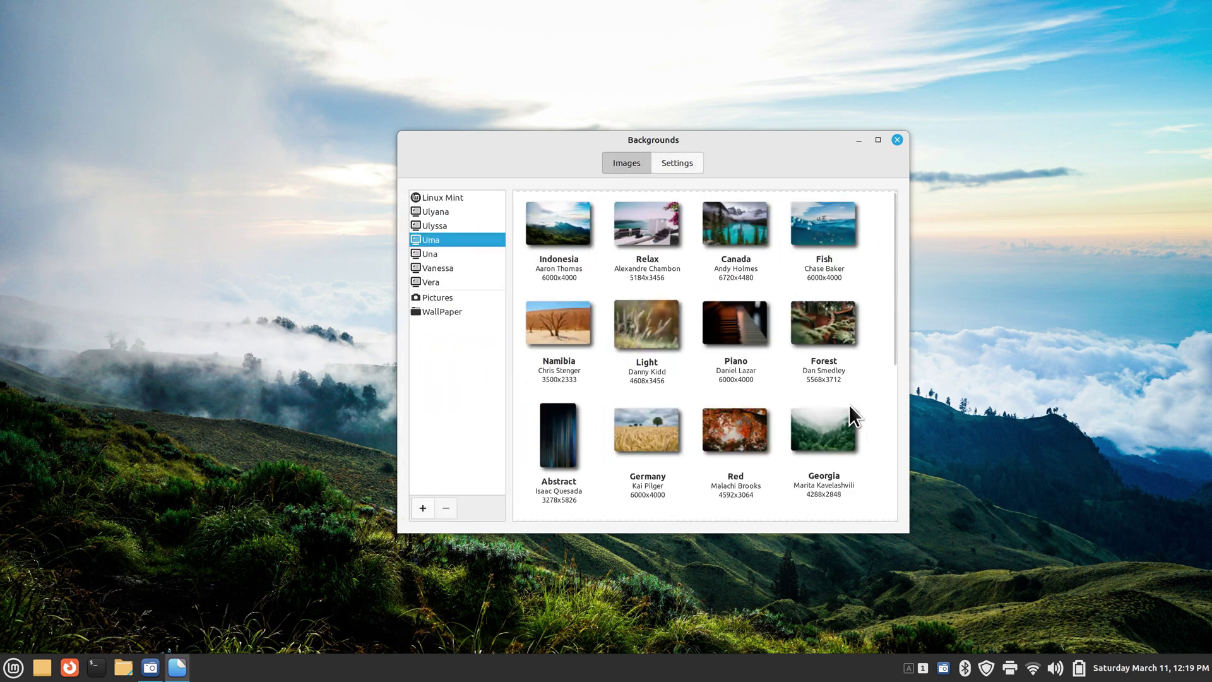
click(446, 197)
click(832, 222)
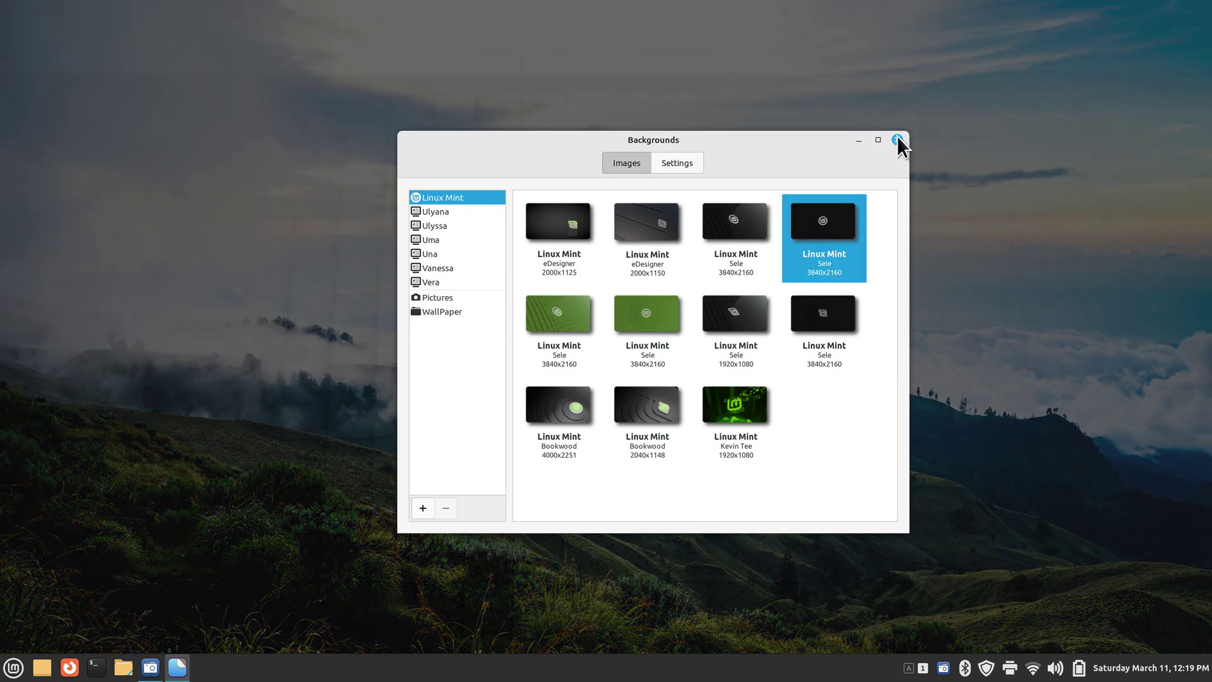
click(898, 140)
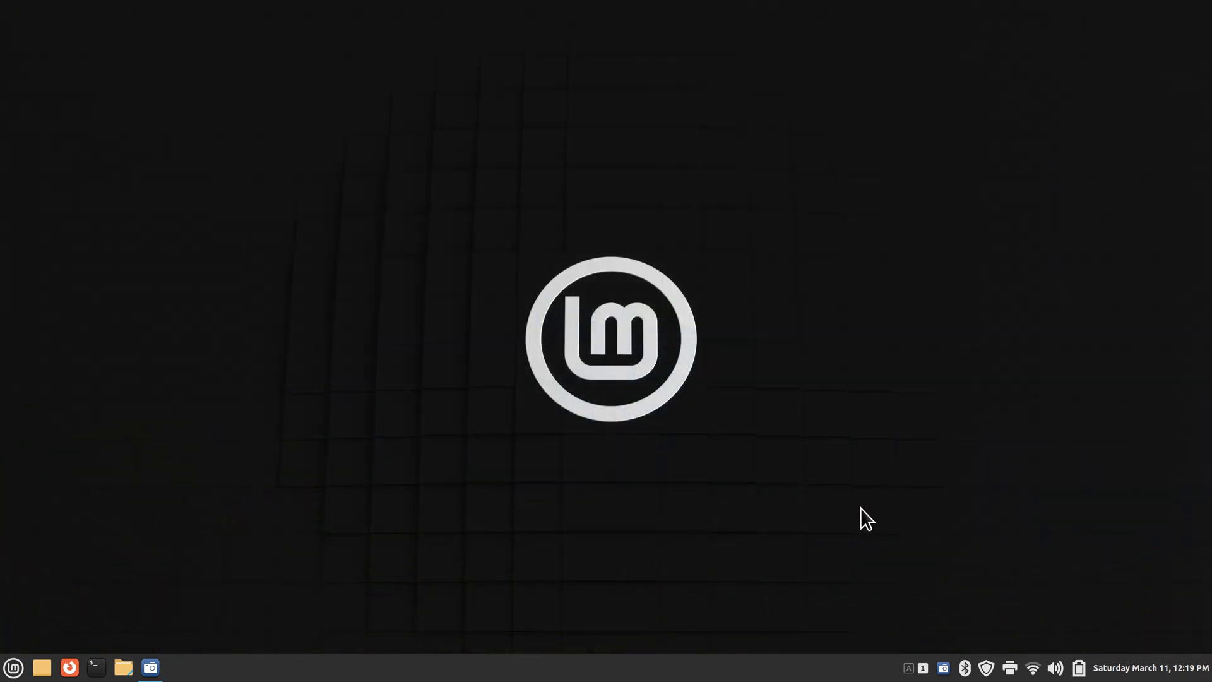